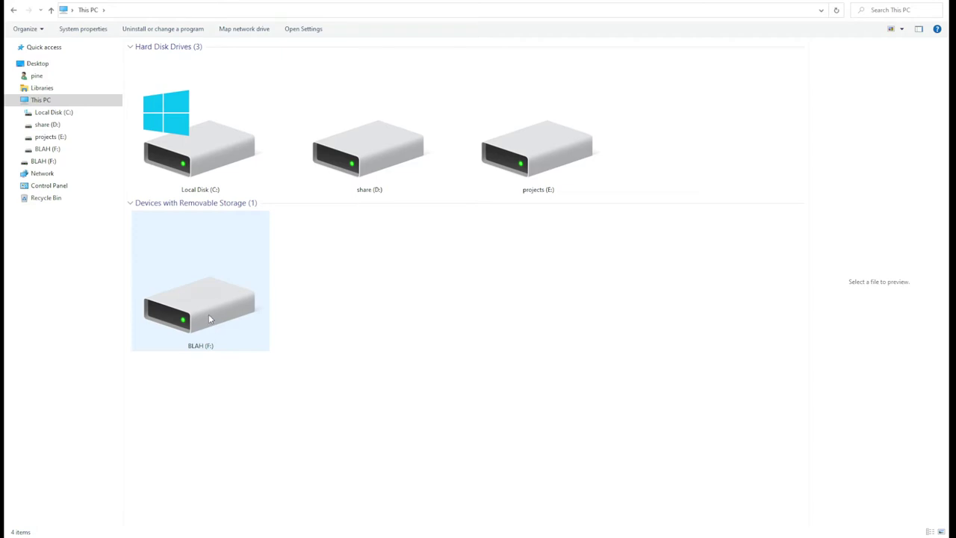
- Open the BLAH (F:) drive, return to This PC, and reopen the drive to view its Word folder
double_click(210, 318)
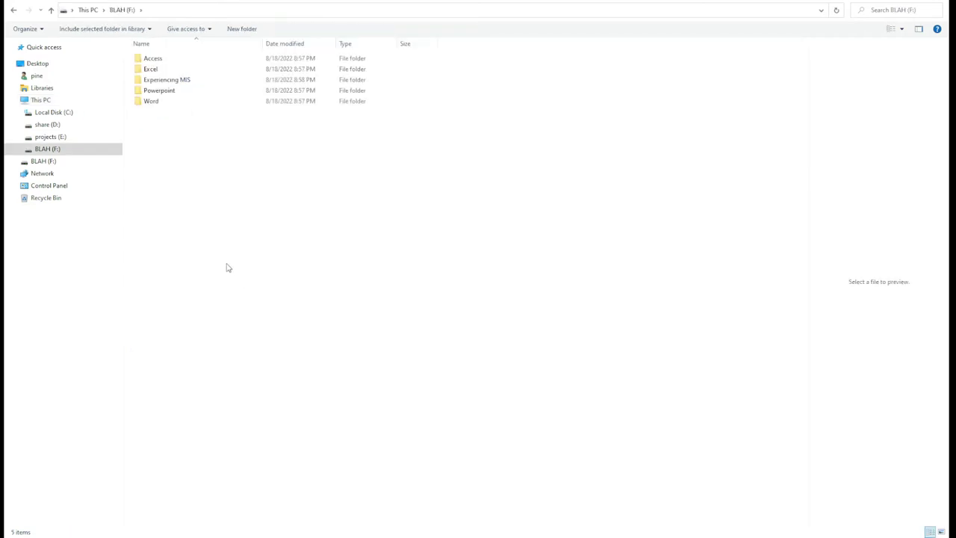
left_click(45, 101)
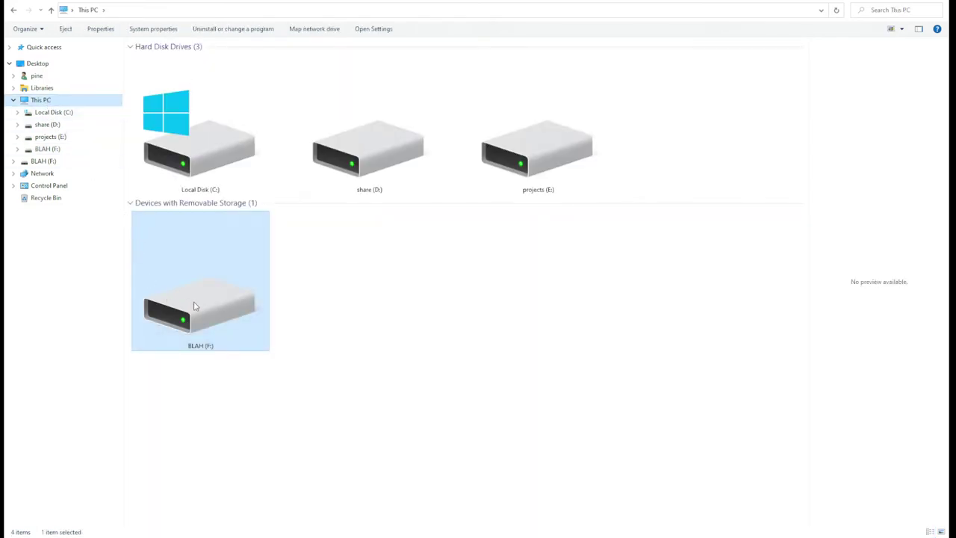
double_click(194, 307)
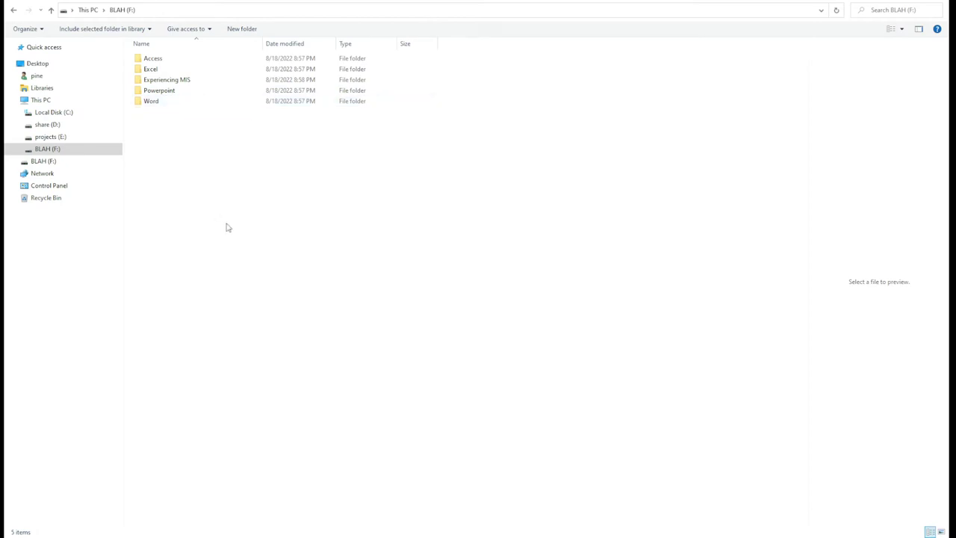
left_click(156, 103)
double_click(157, 103)
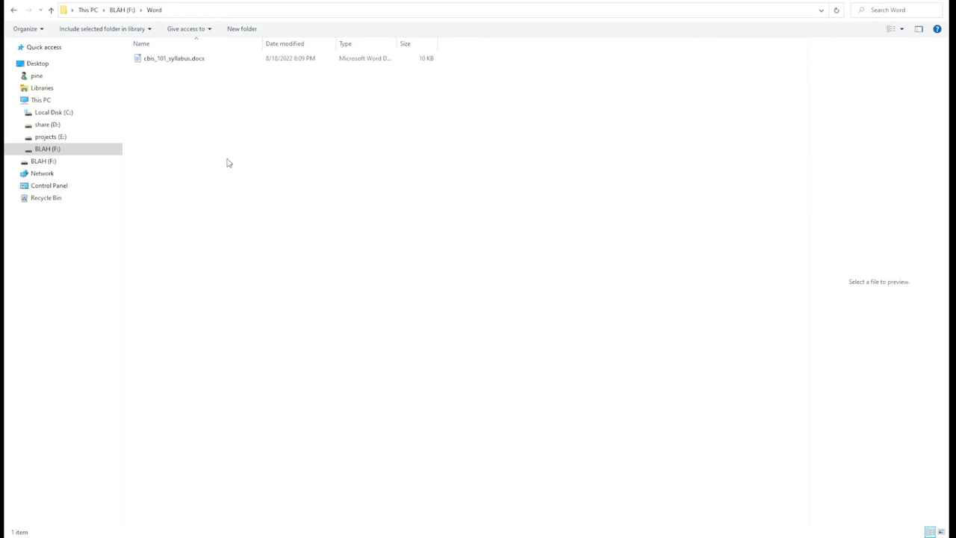
- Return to This PC and navigate again through BLAH (F:) into the Word folder
left_click(47, 101)
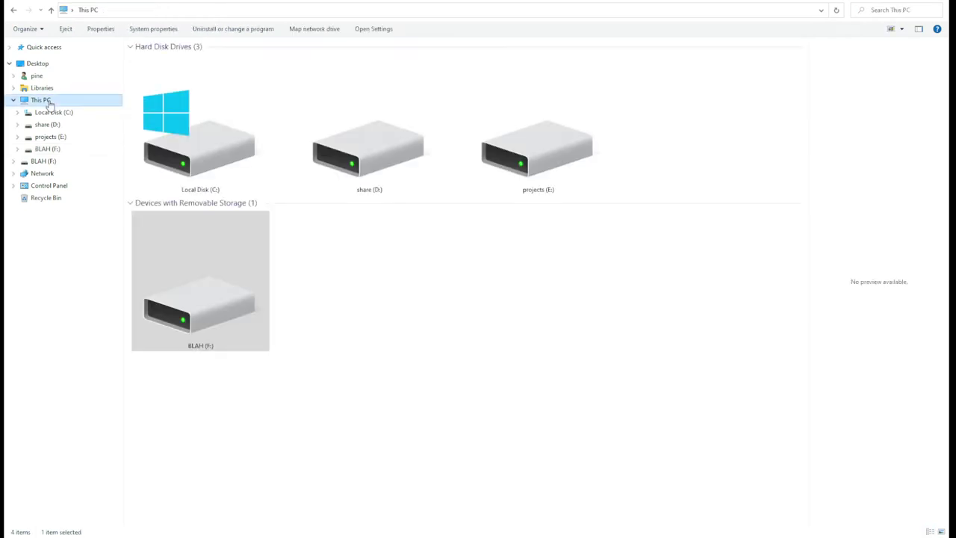
double_click(185, 296)
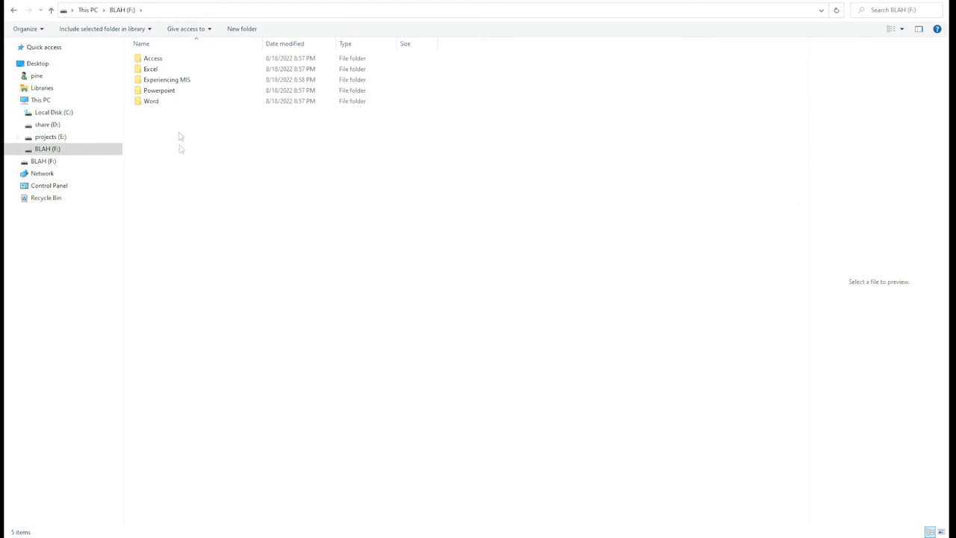
double_click(154, 101)
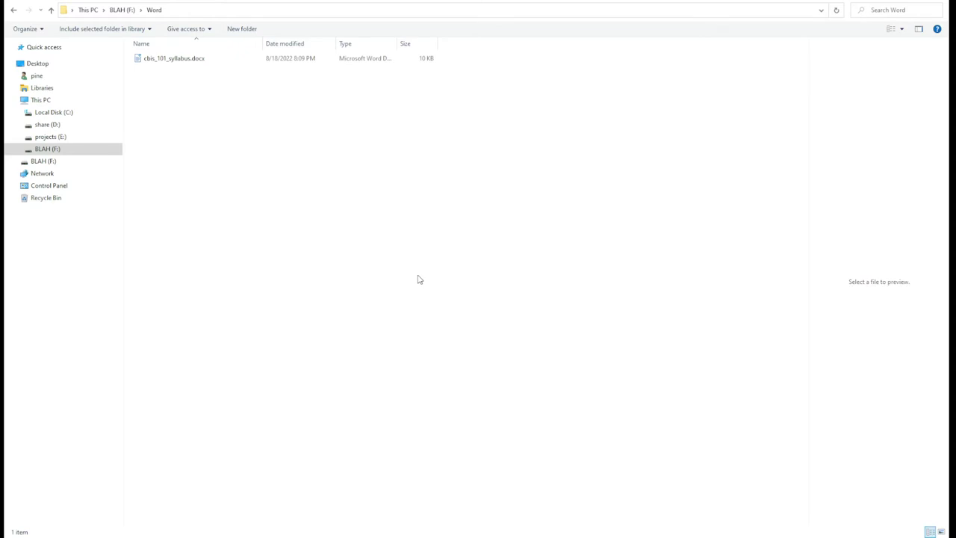
- Switch repeatedly between the Word folder and its parent BLAH (F:) using parent-folder and history navigation, finishing in BLAH (F:)
left_click(51, 12)
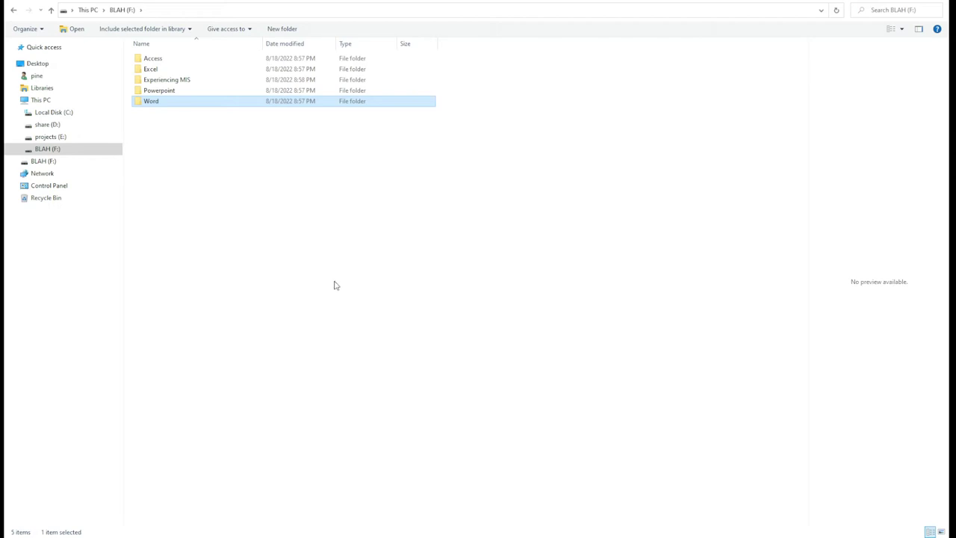
left_click(15, 12)
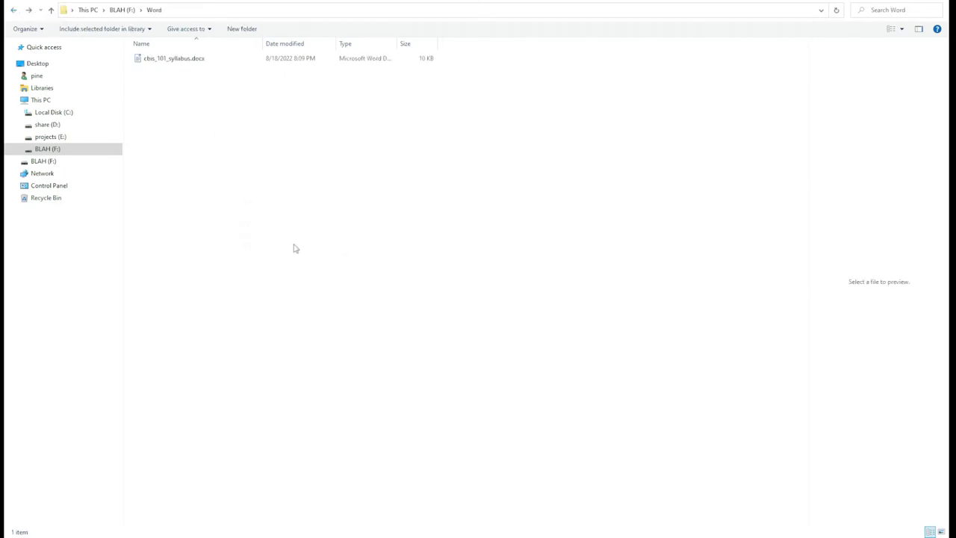
left_click(52, 11)
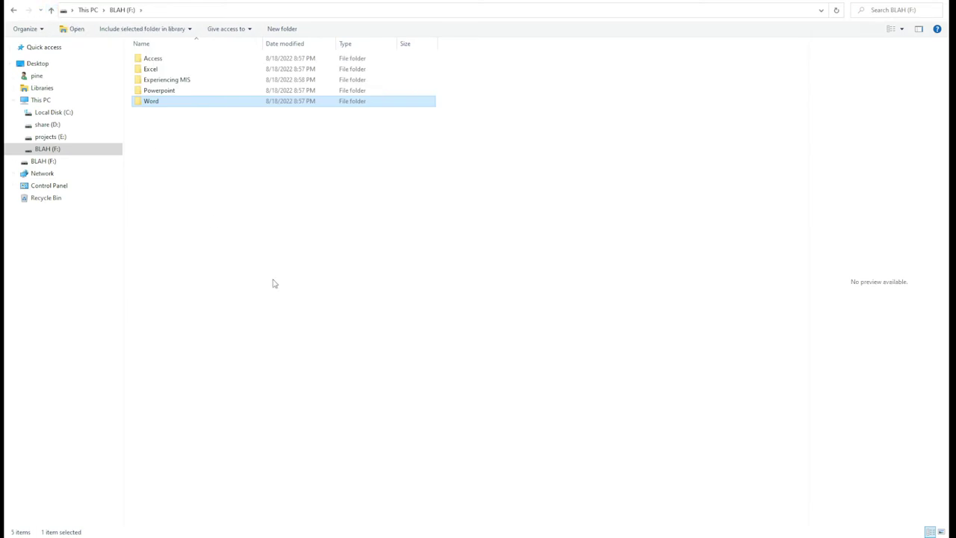
left_click(14, 10)
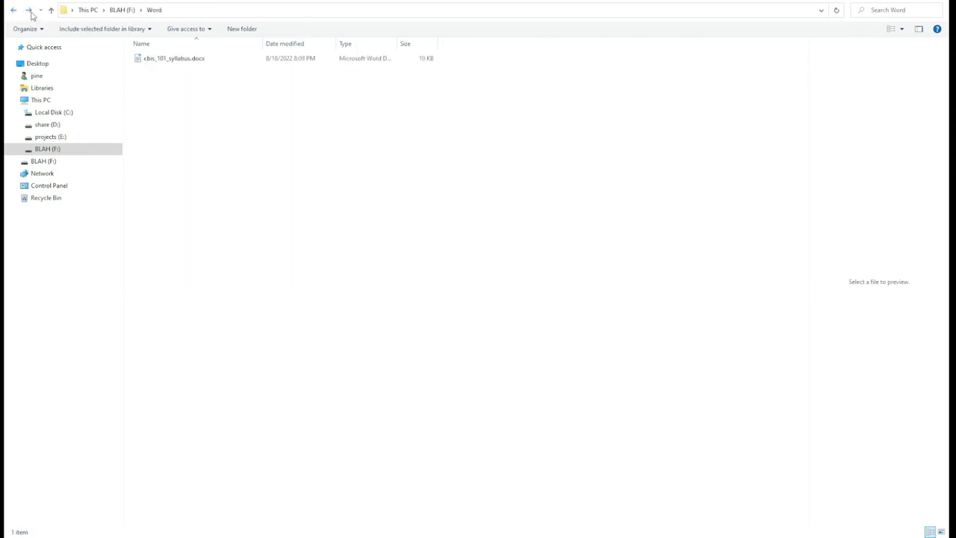
left_click(31, 13)
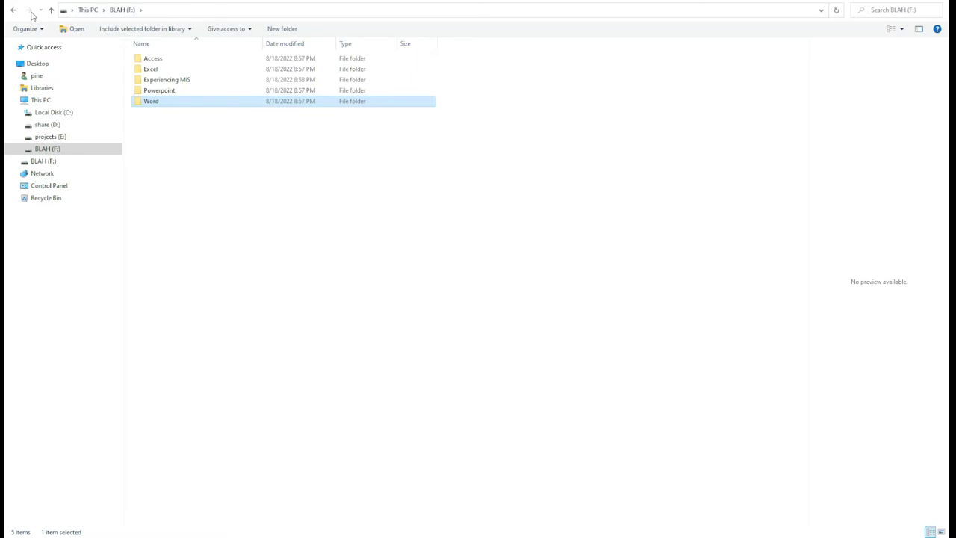
- Go back through the browsing history past example_folder to the cbis_101 folder
left_click(14, 11)
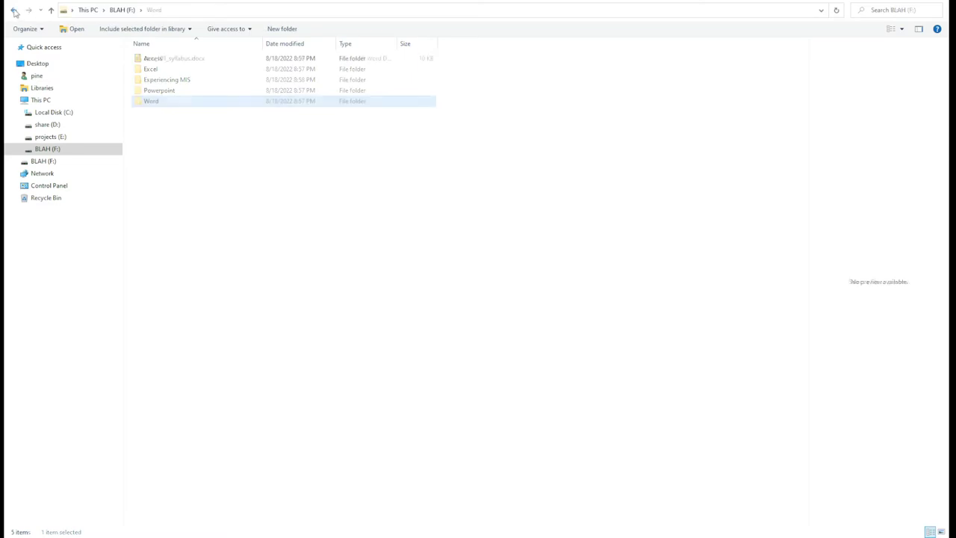
left_click(14, 11)
left_click(14, 10)
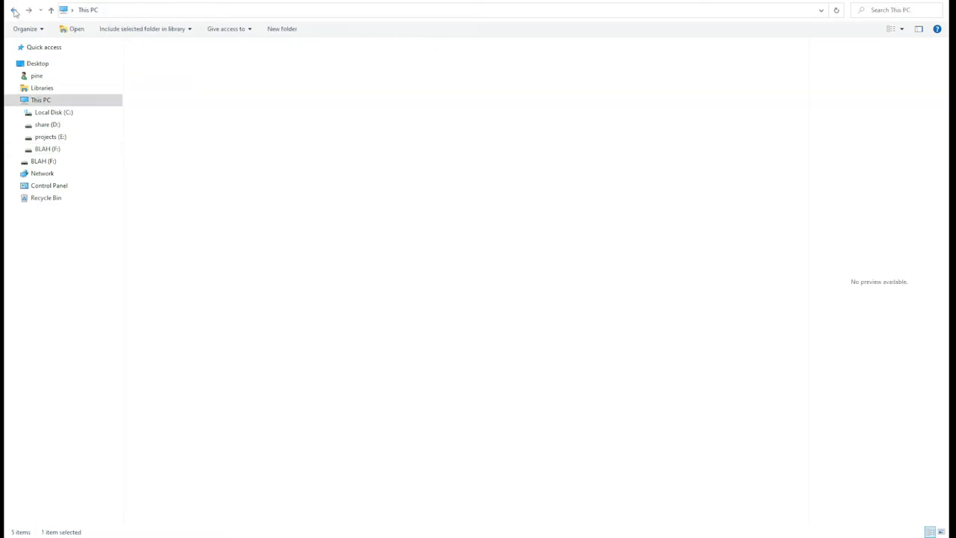
left_click(13, 11)
left_click(14, 11)
left_click(14, 11)
left_click(13, 10)
left_click(14, 10)
left_click(13, 11)
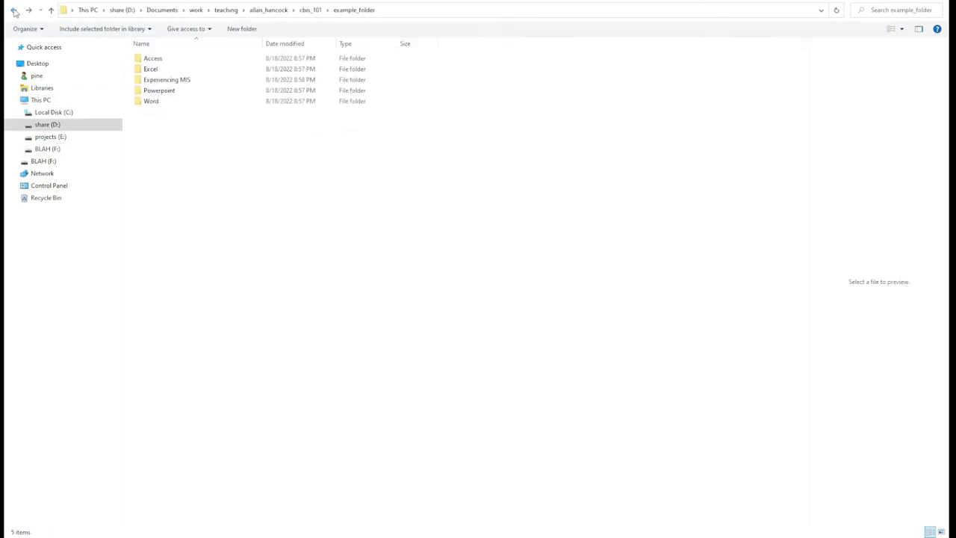
left_click(13, 11)
- Go forward through the browsing history to BLAH (F:), and back once to This PC
left_click(29, 10)
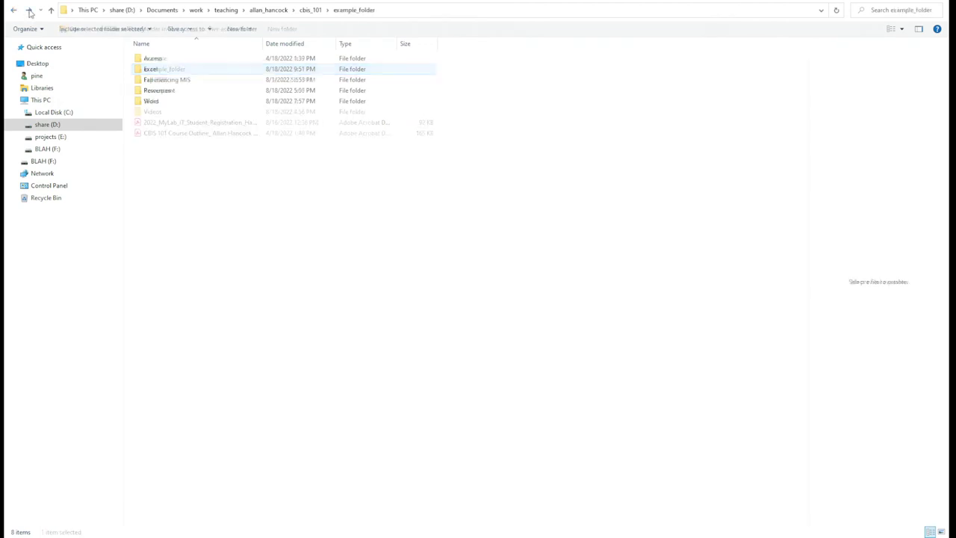
left_click(30, 11)
left_click(29, 11)
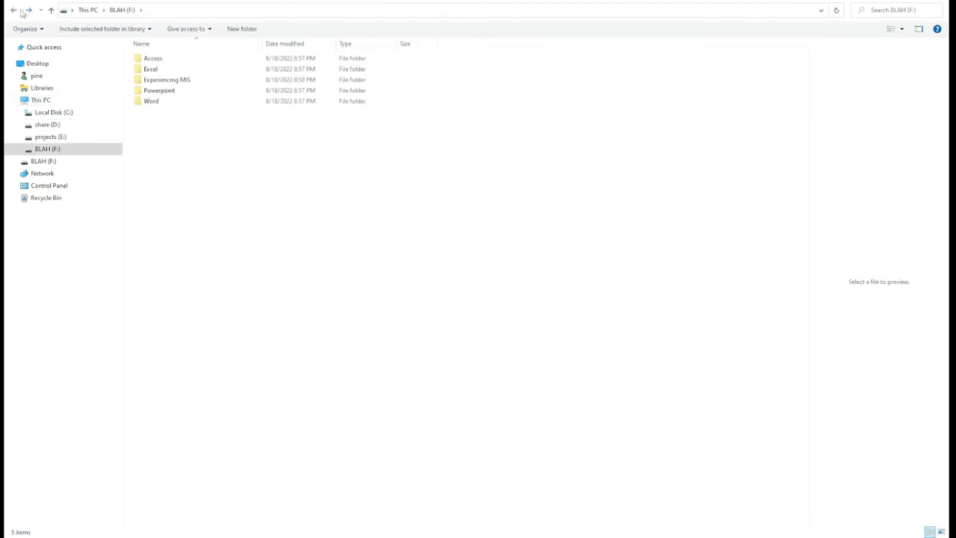
key("alt+Left")
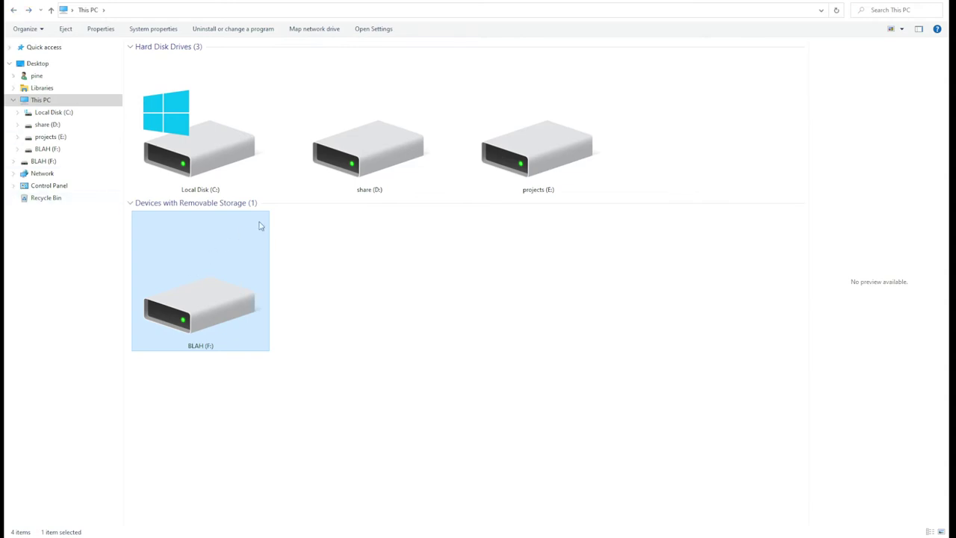
- Open BLAH (F:) and view its Access and Excel folders, going back to the drive after each
double_click(221, 296)
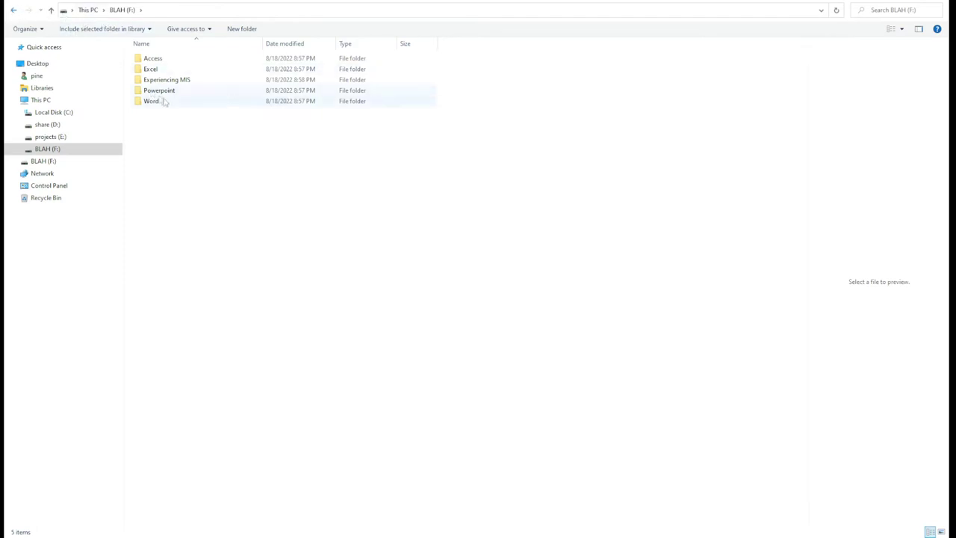
double_click(166, 59)
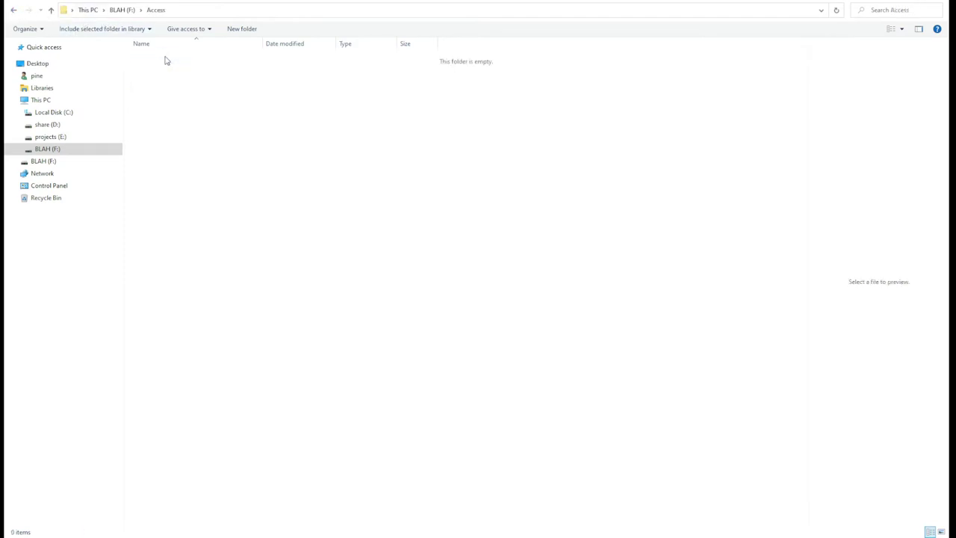
key("alt+Left")
left_click(158, 69)
double_click(159, 70)
key("alt+Left")
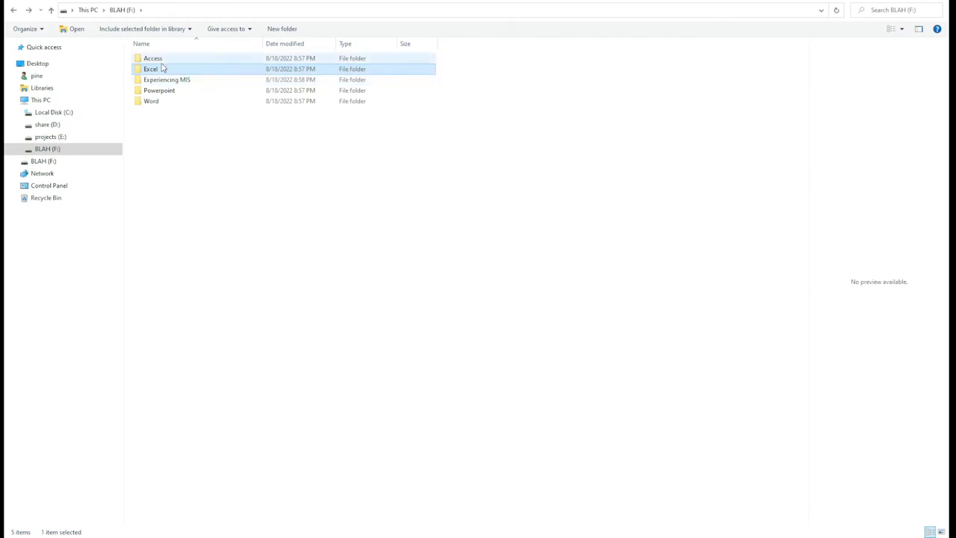
- View the Access, Excel and Experiencing MIS folders in sequence, going up to BLAH (F:) between them
left_click(158, 58)
double_click(157, 59)
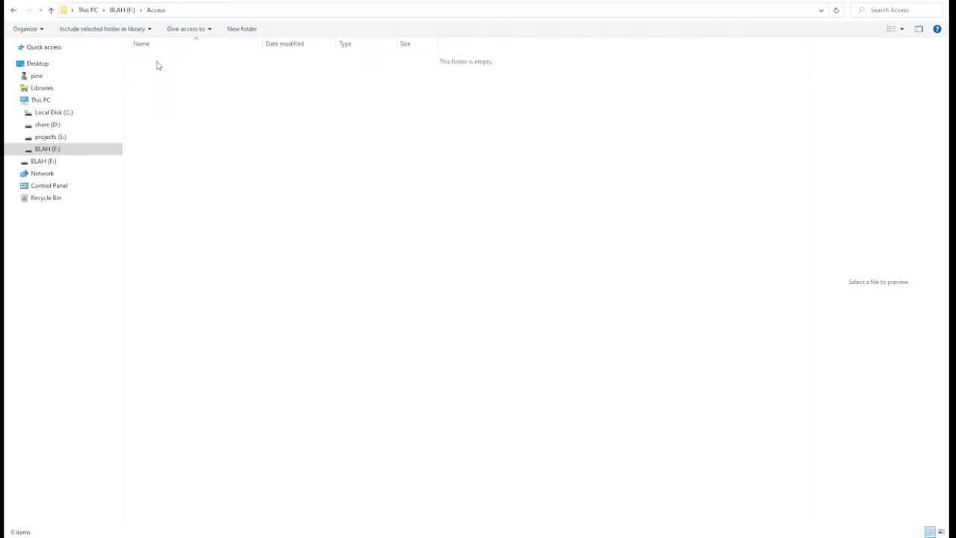
left_click(51, 10)
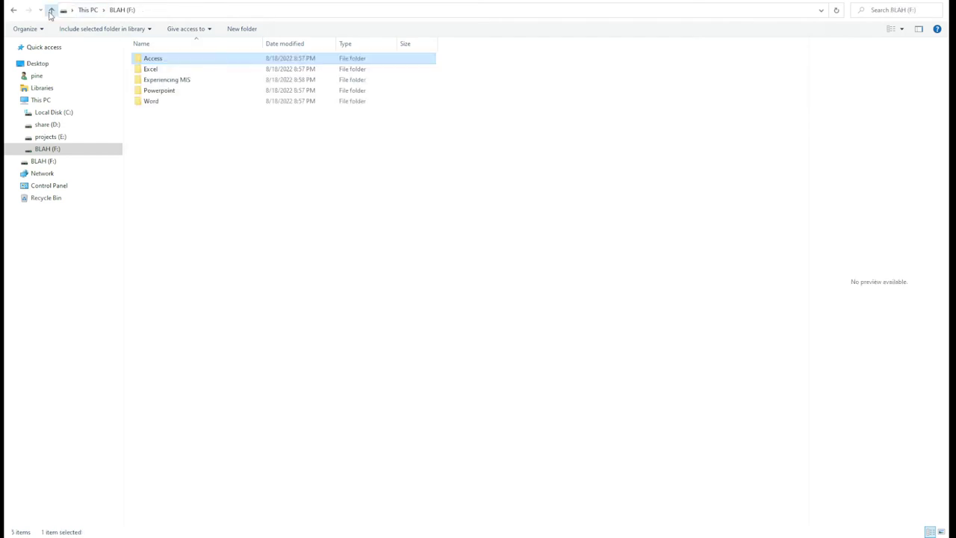
double_click(154, 69)
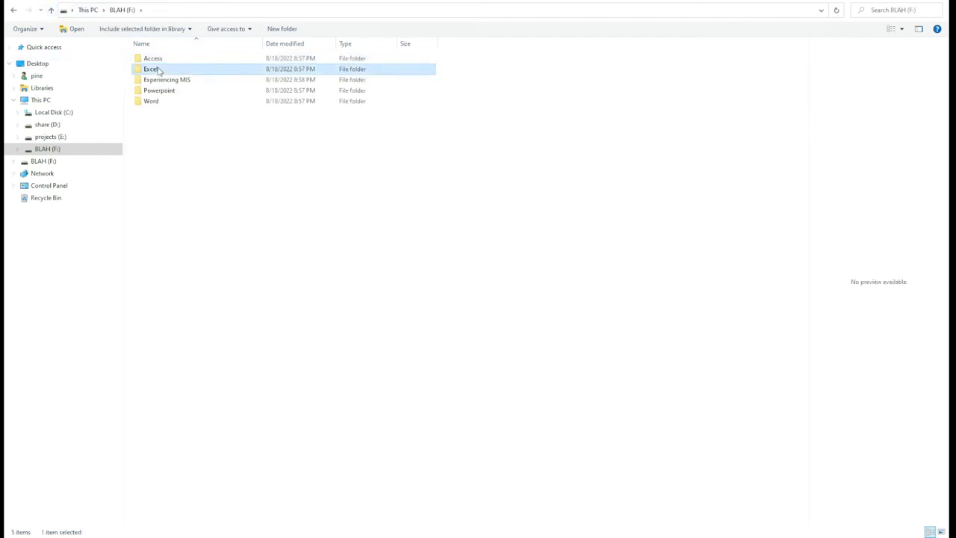
left_click(51, 9)
double_click(167, 80)
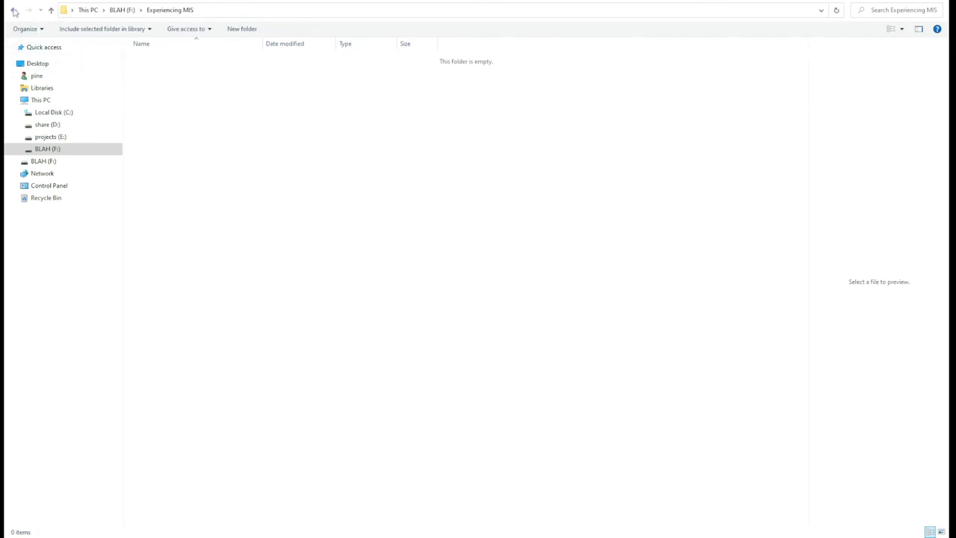
- Retrace the visited folders from Experiencing MIS back to the Access folder
left_click(14, 12)
key("Up")
key("Return")
left_click(13, 12)
key("Up")
key("Return")
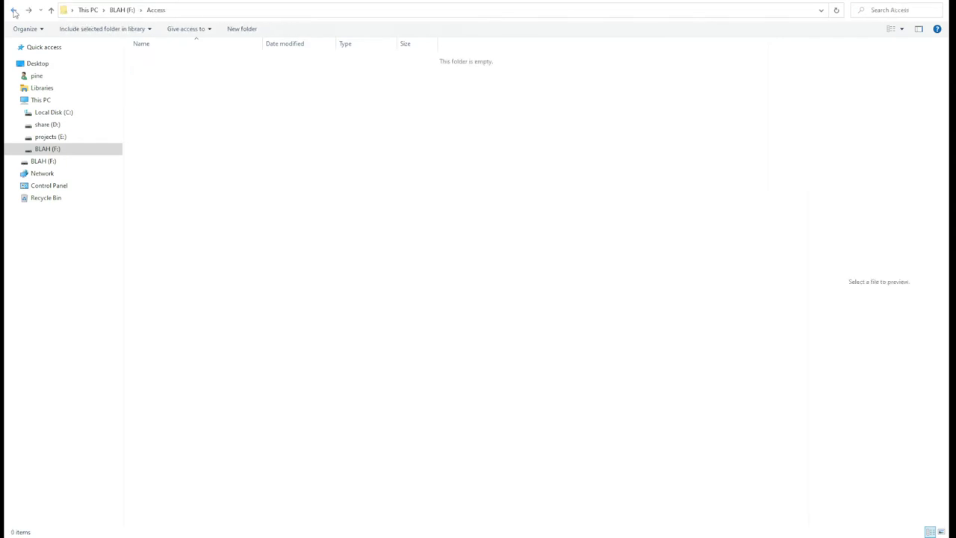
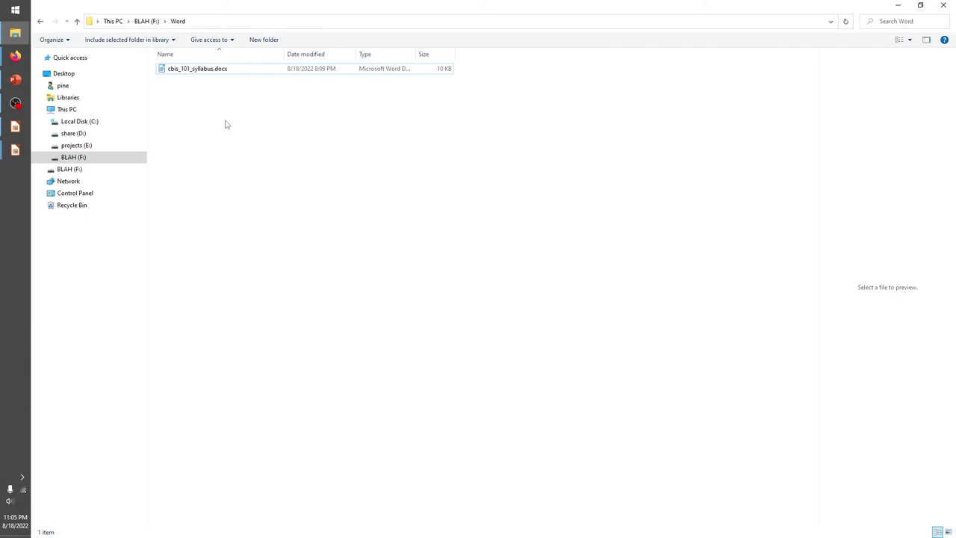
- Create a folder named "blah" at the top level of the BLAH (F:) drive and open it
key("BackSpace")
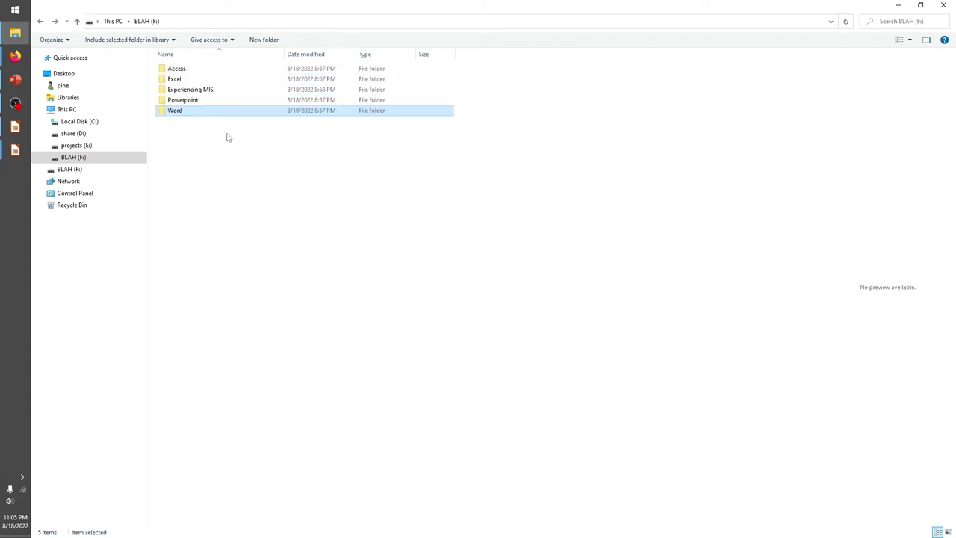
left_click(231, 155)
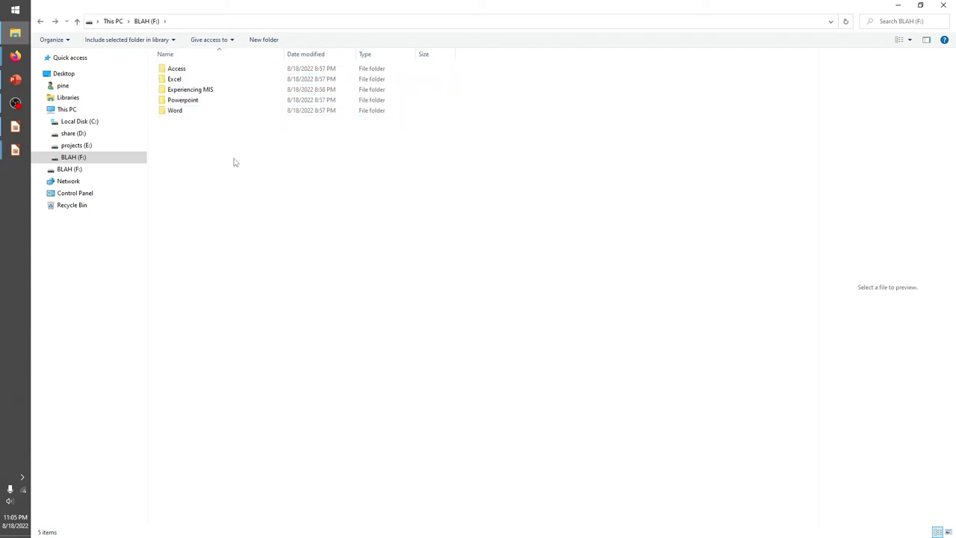
right_click(178, 131)
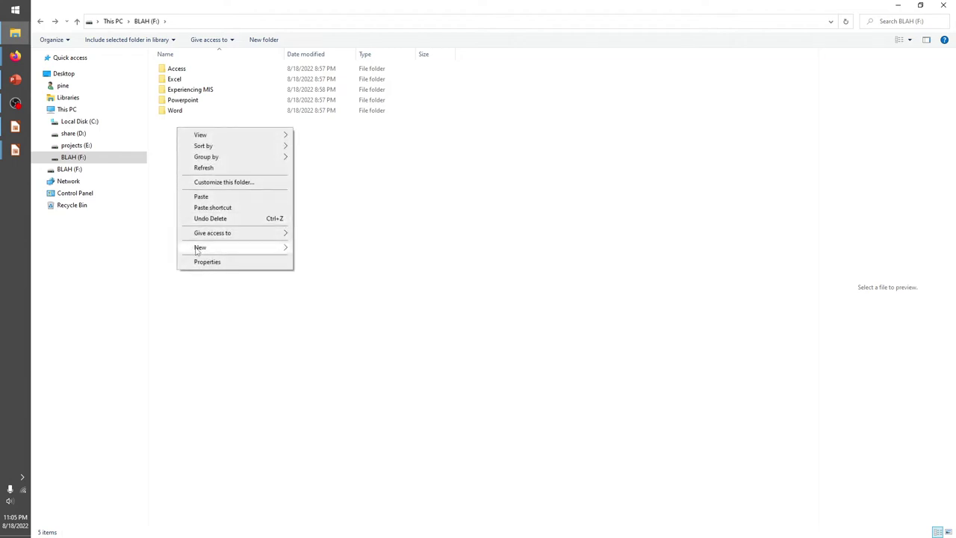
mouse_move(206, 252)
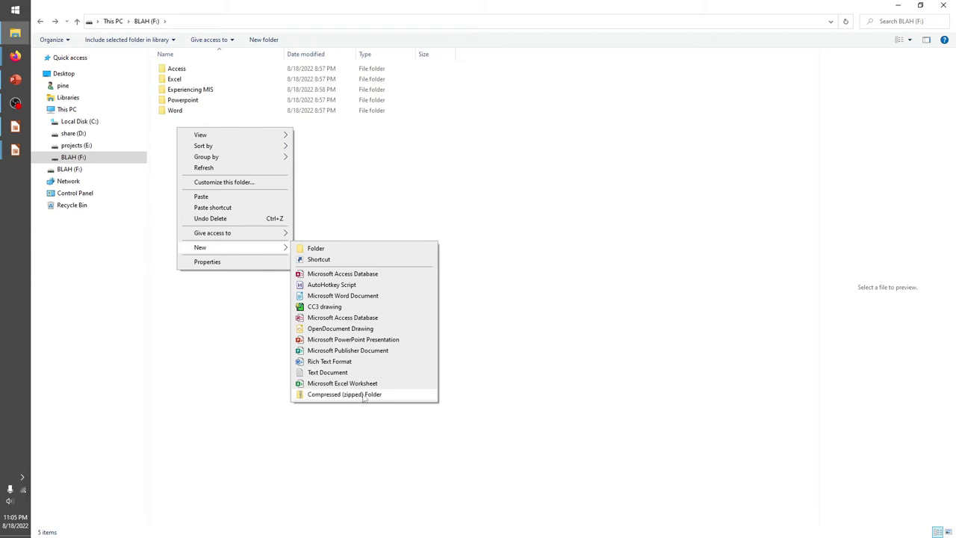
left_click(331, 249)
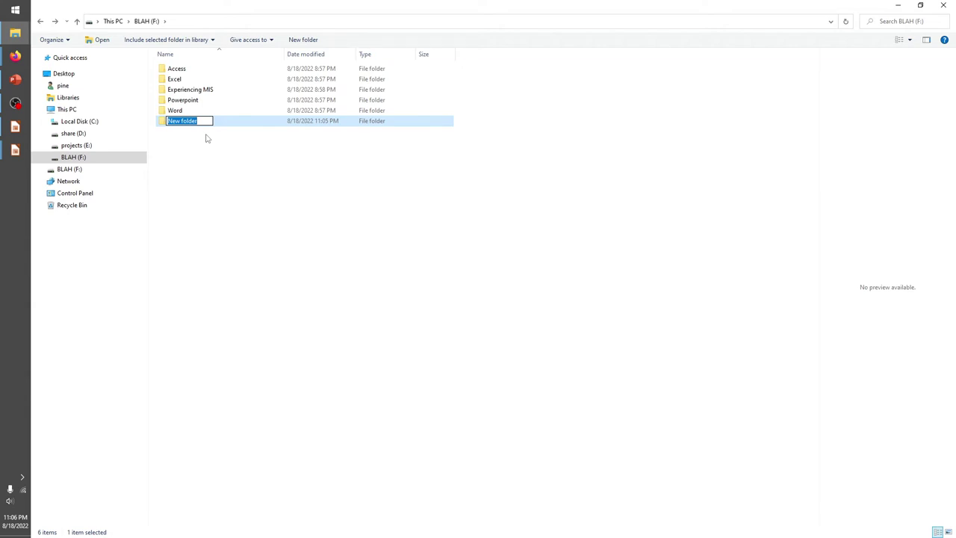
type("blah")
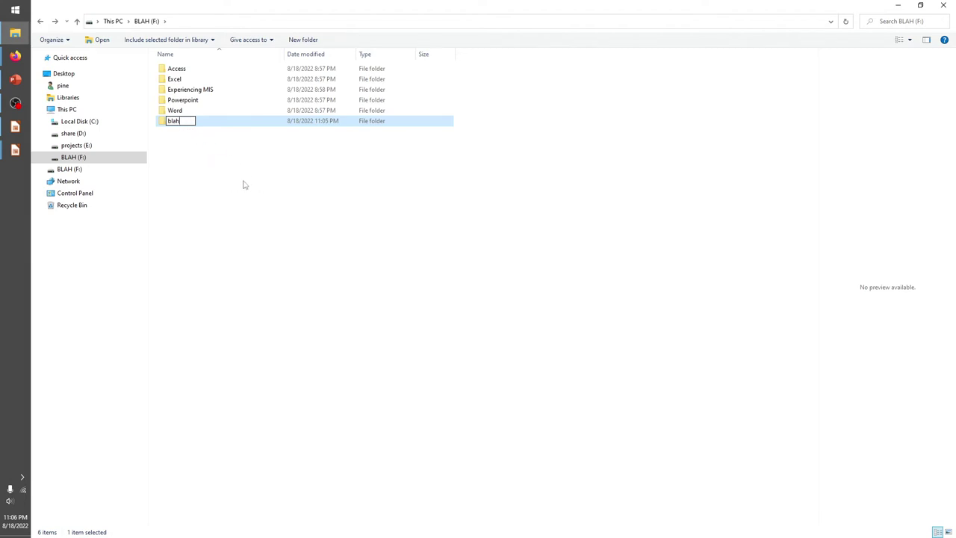
key("Return")
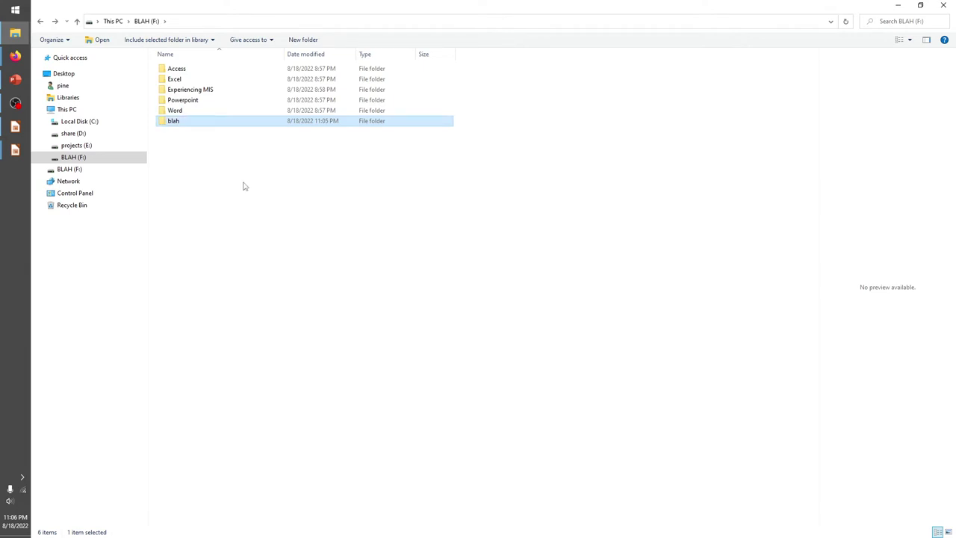
double_click(235, 121)
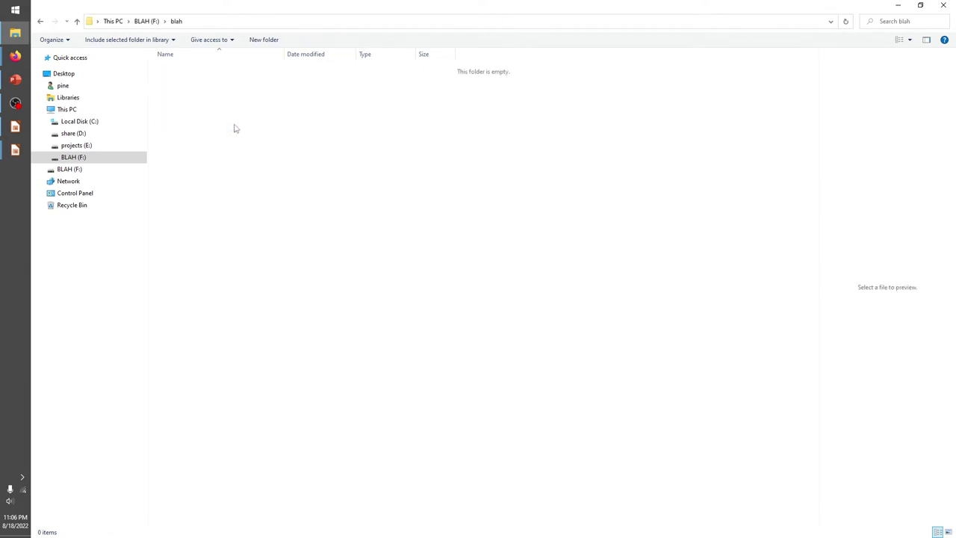
- Go back to BLAH (F:) and create a text document named blah.txt at its top level
key("alt+Left")
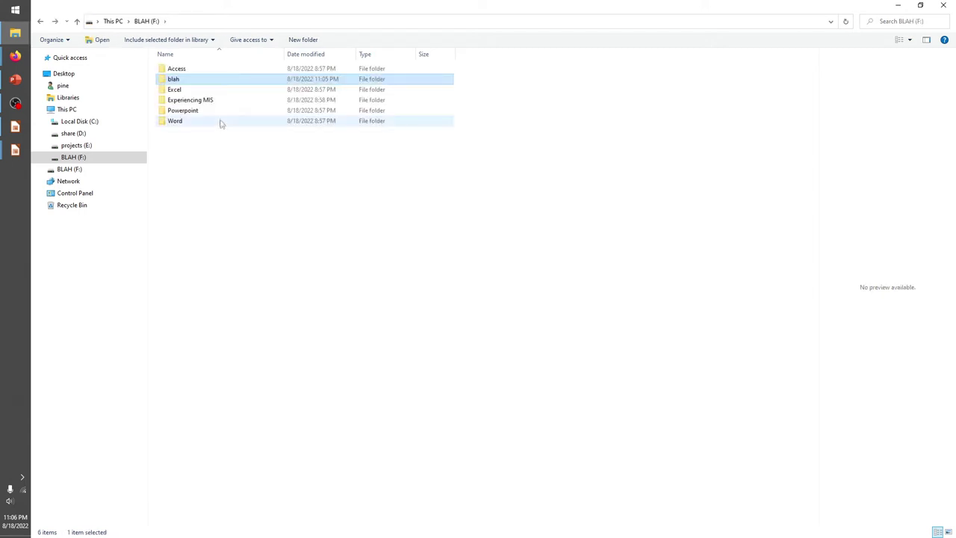
left_click(241, 205)
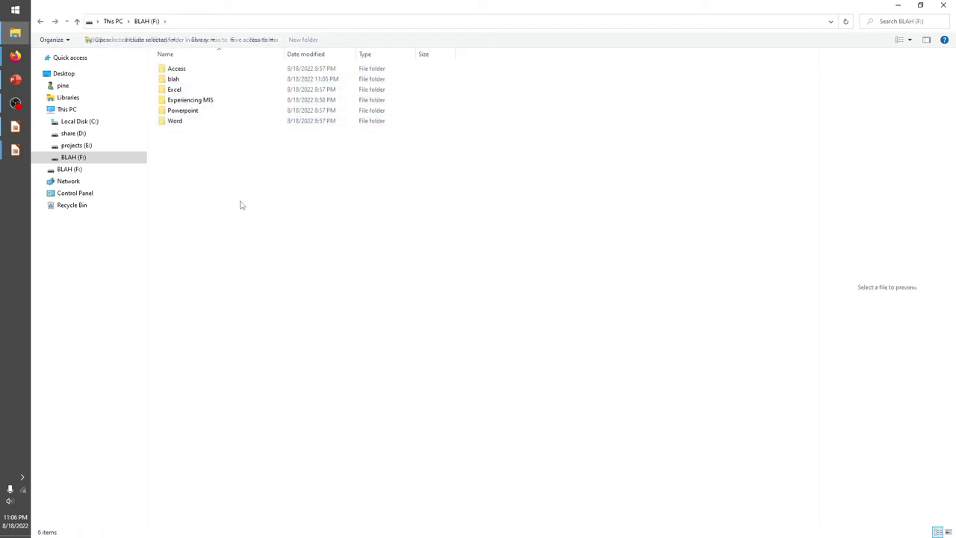
right_click(227, 171)
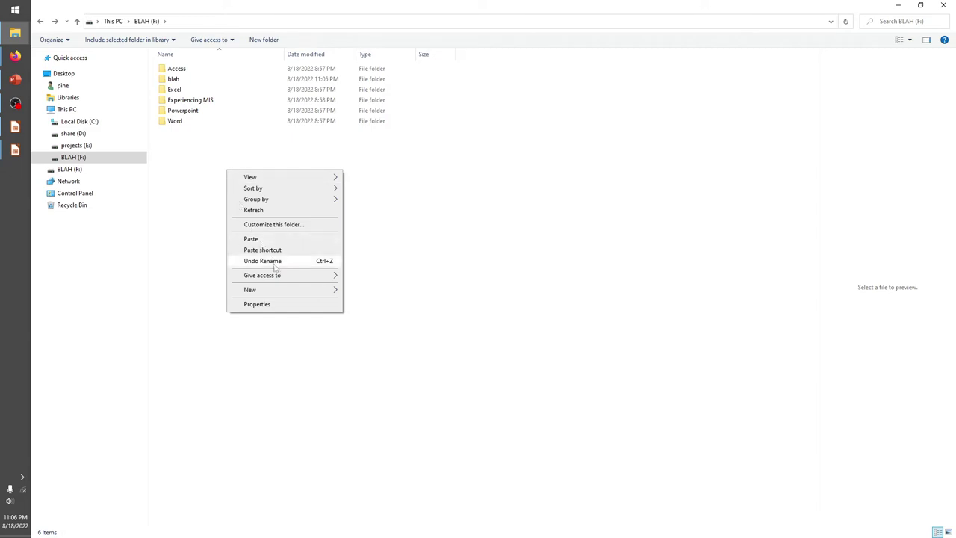
mouse_move(286, 294)
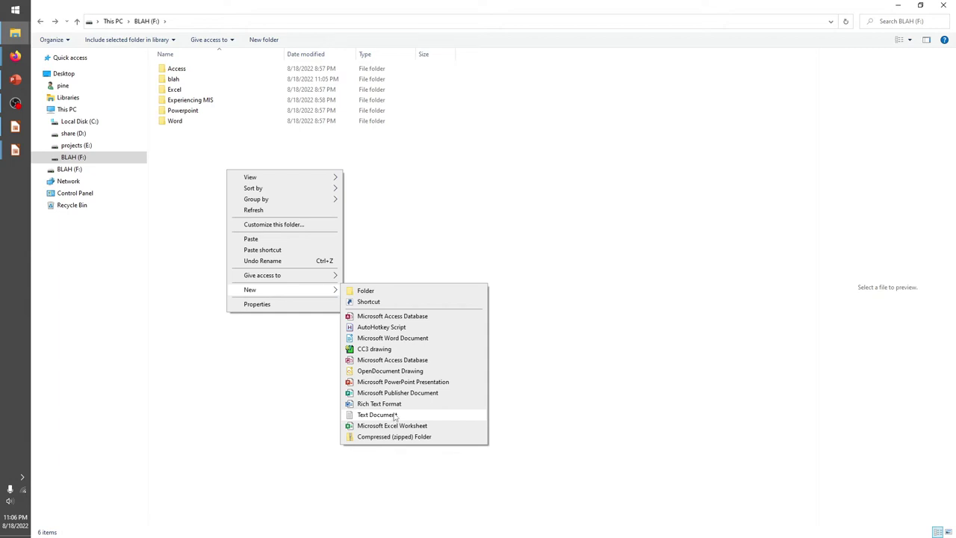
left_click(378, 414)
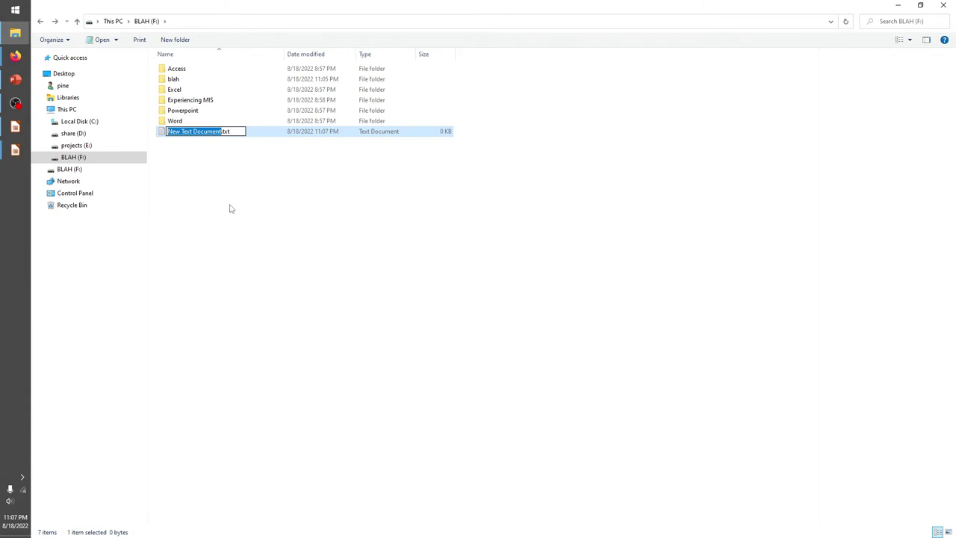
type("blah")
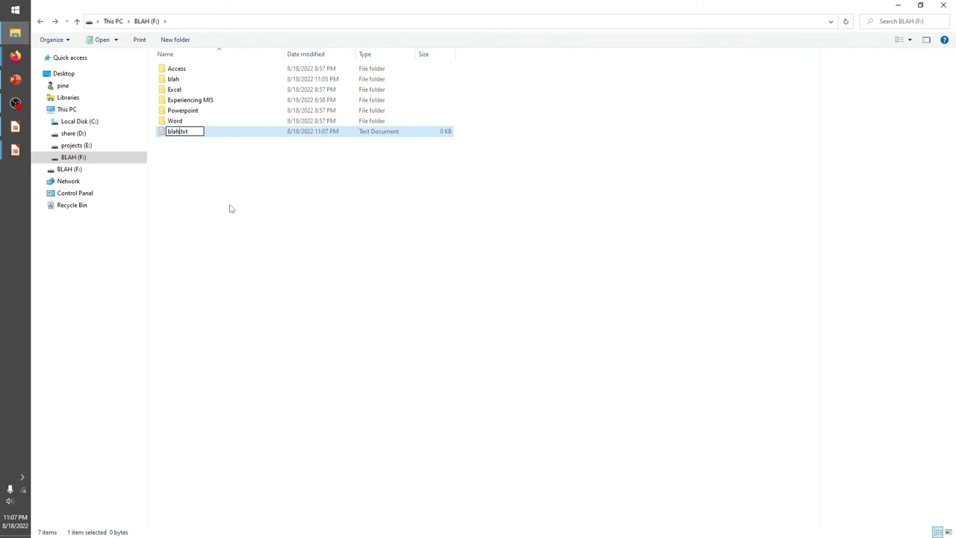
key("Return")
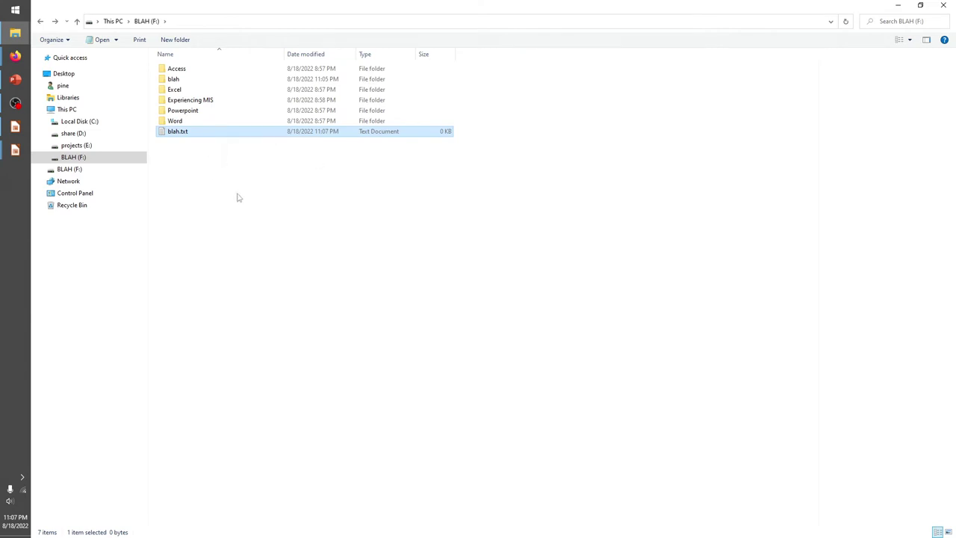
- Move blah.txt into the blah folder and open that folder to check its contents
left_click(237, 194)
left_click(214, 133)
key("alt+Tab")
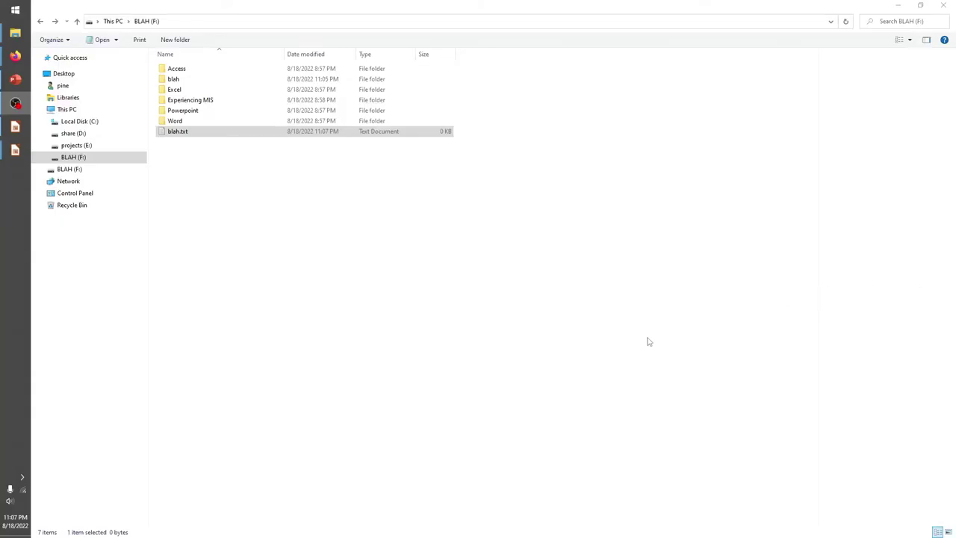
left_click(207, 133)
left_click(210, 149)
left_click(205, 135)
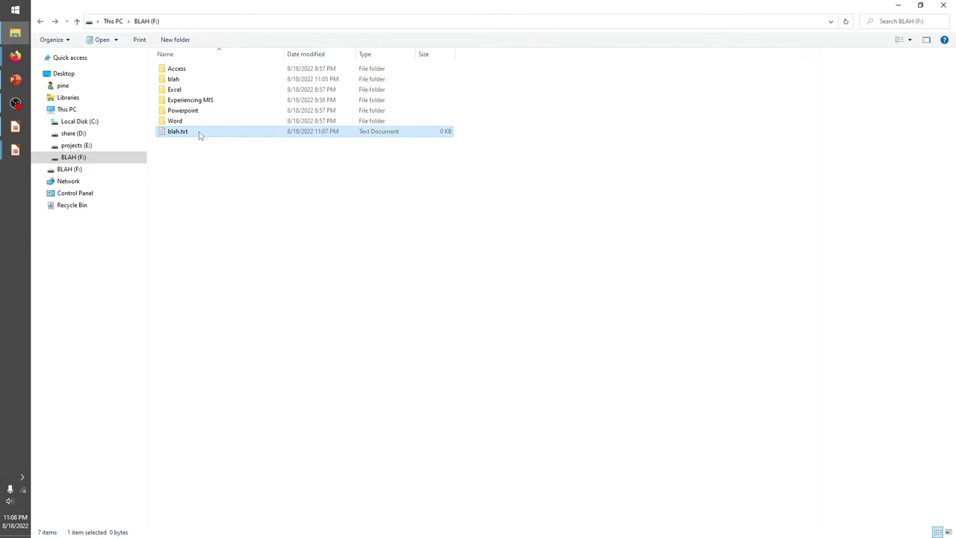
left_click_drag(200, 134, 188, 82)
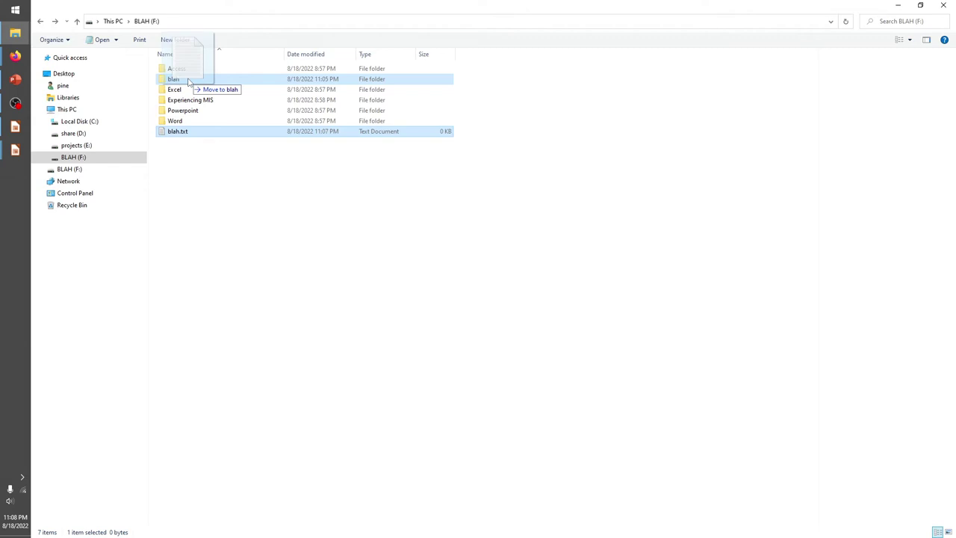
left_click_drag(188, 83, 205, 80)
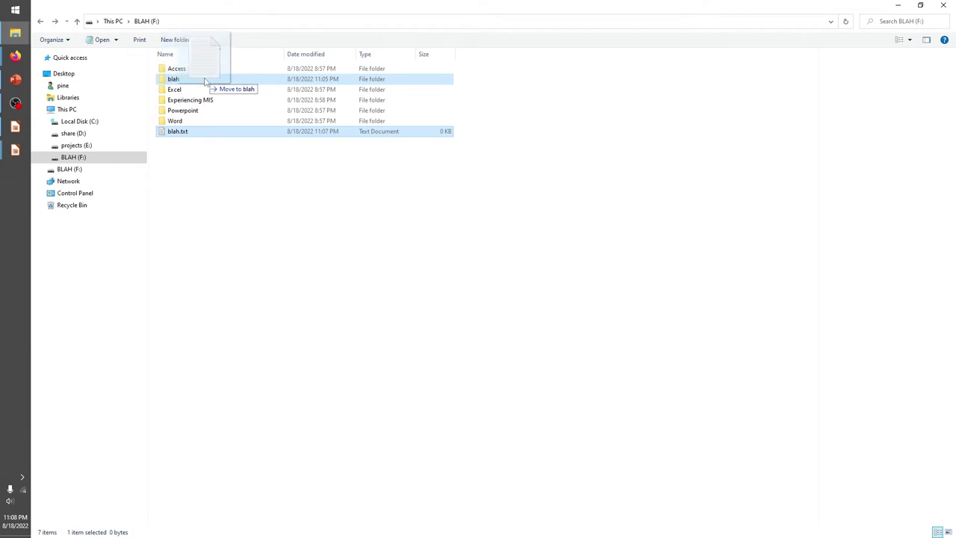
left_click_drag(206, 80, 215, 79)
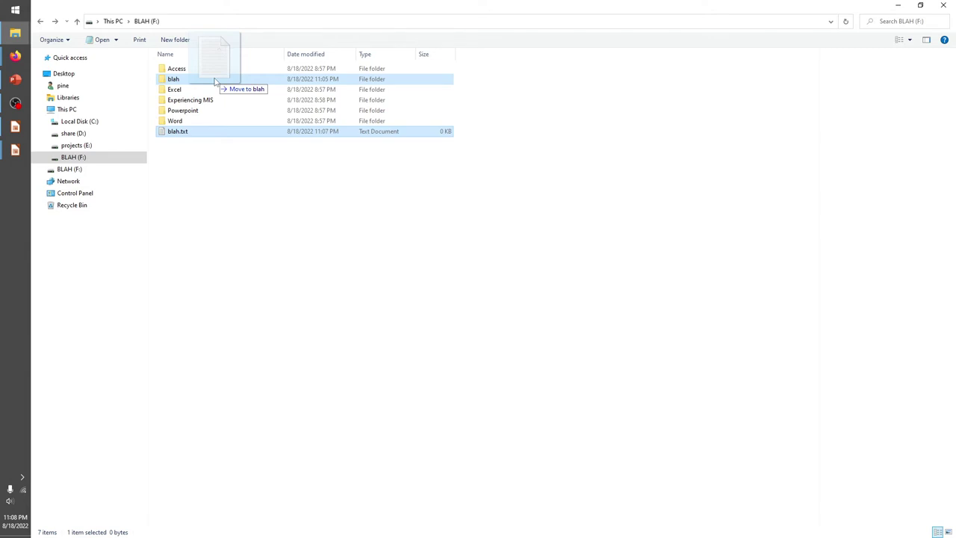
left_click_drag(215, 81, 215, 81)
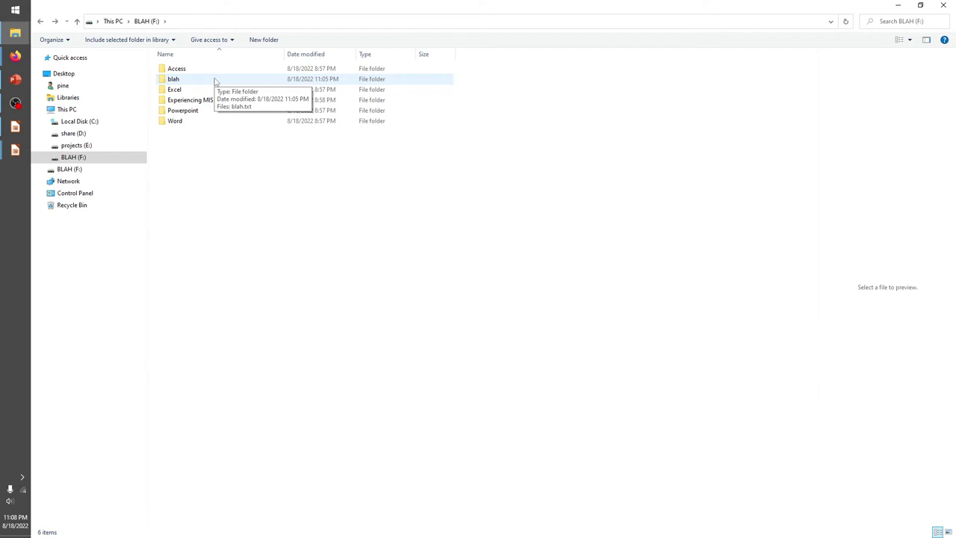
double_click(215, 80)
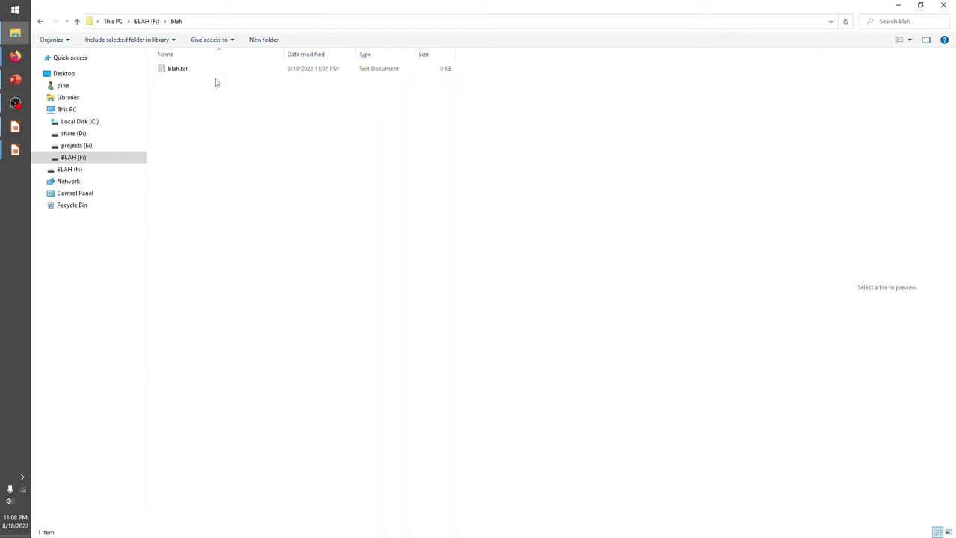
- Return to BLAH (F:), move the blah folder into the Word folder and open Word
left_click(147, 22)
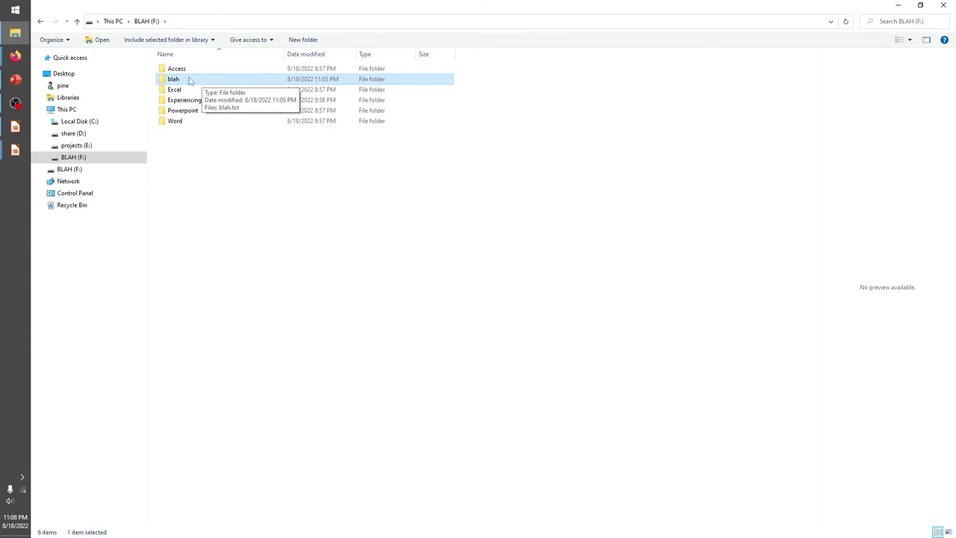
left_click_drag(189, 81, 191, 82)
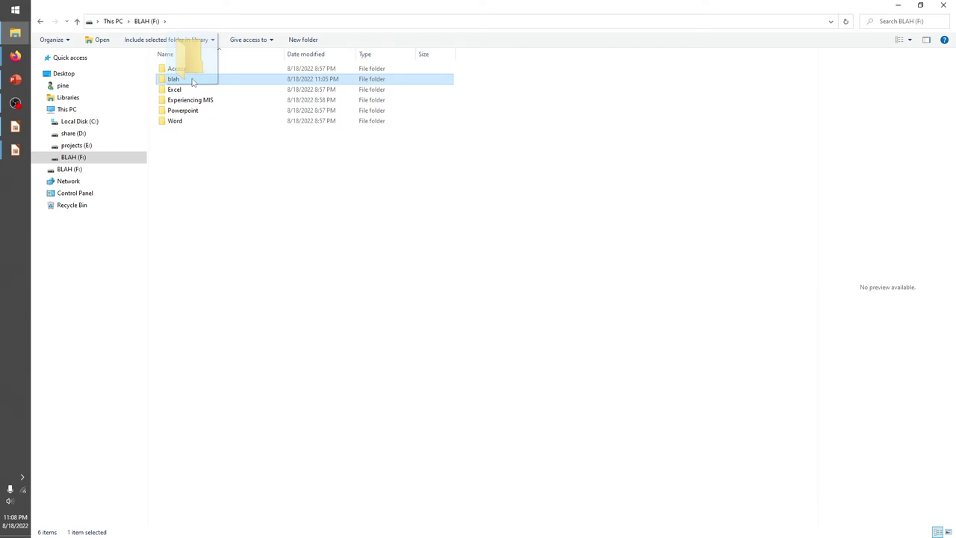
left_click_drag(192, 82, 183, 127)
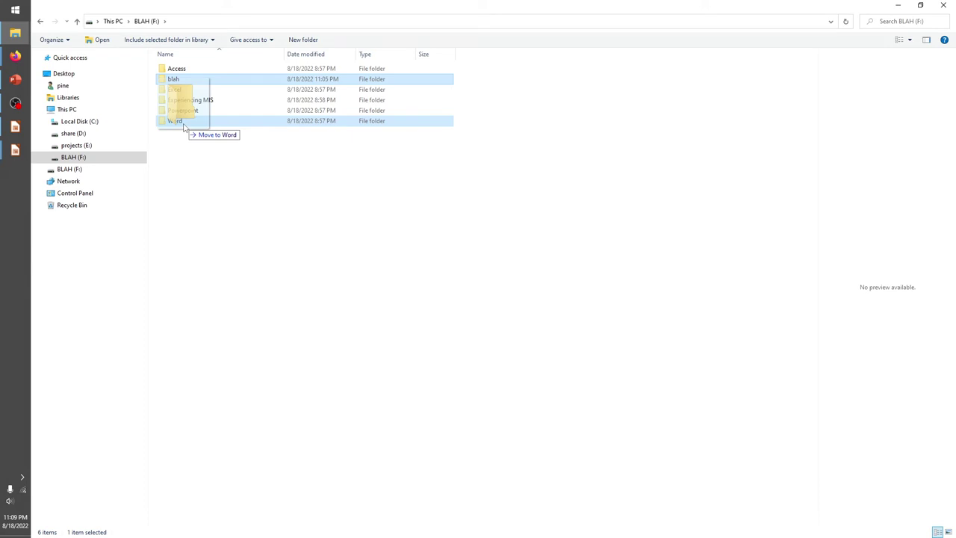
left_click_drag(184, 127, 183, 125)
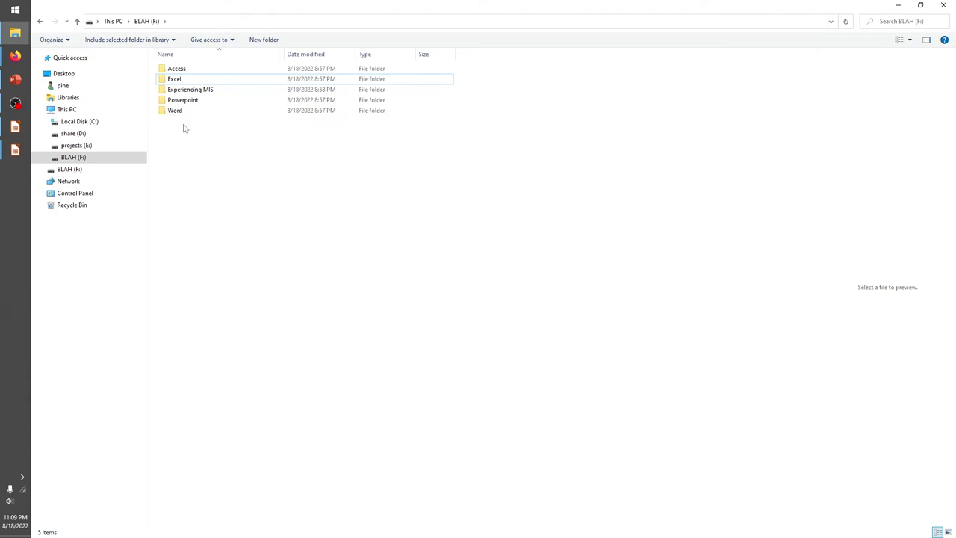
left_click(191, 114)
double_click(192, 116)
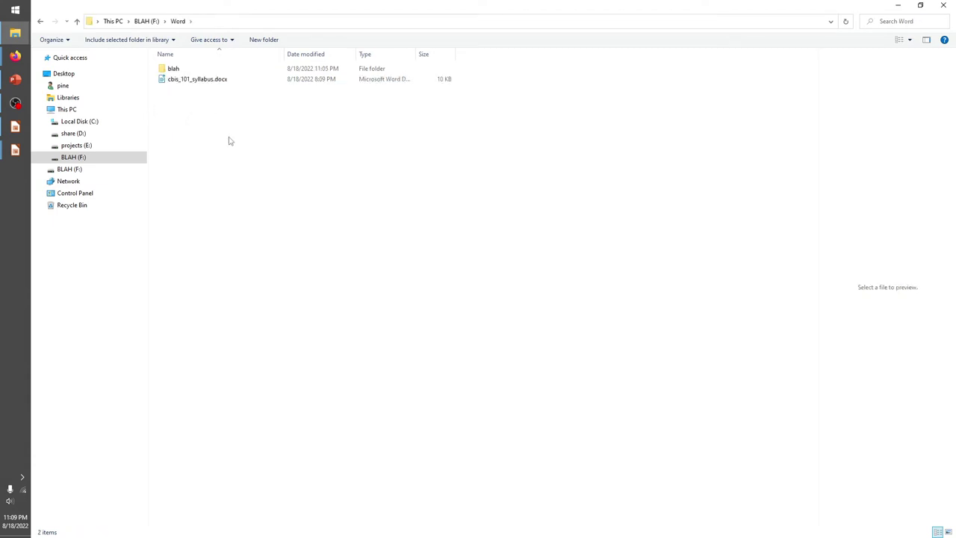
- From BLAH (F:), move the Access, Excel and Experiencing MIS folders together into Word and open it
key("alt+Left")
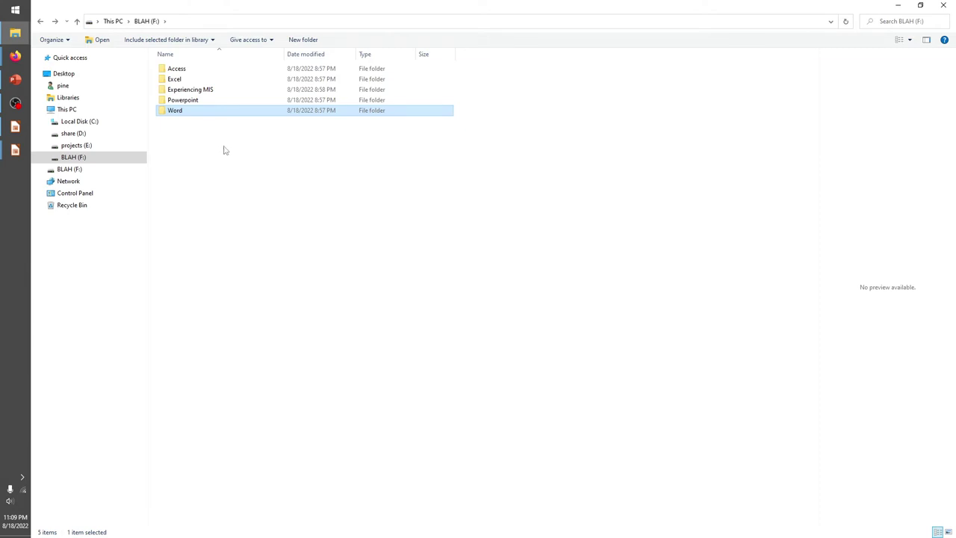
left_click(201, 72)
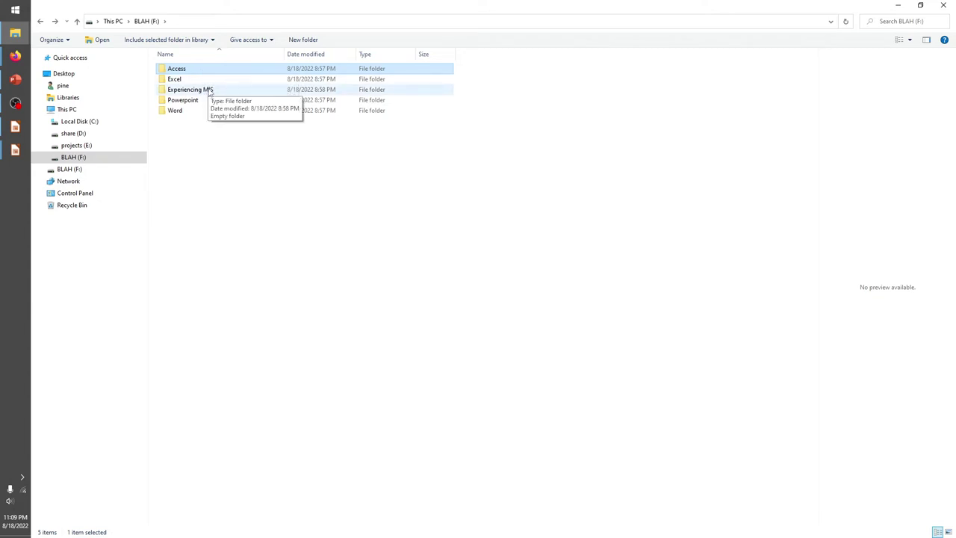
left_click(209, 91, "shift")
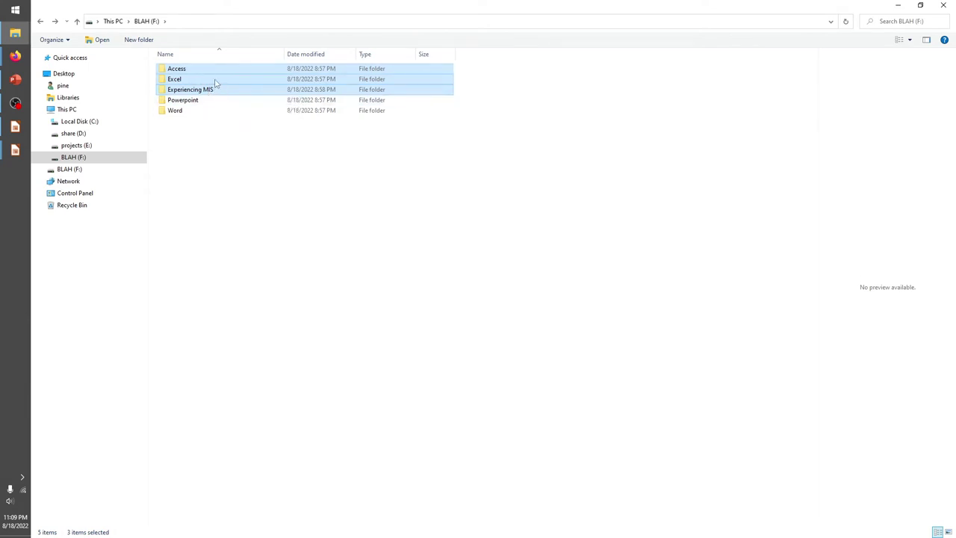
left_click_drag(215, 83, 204, 101)
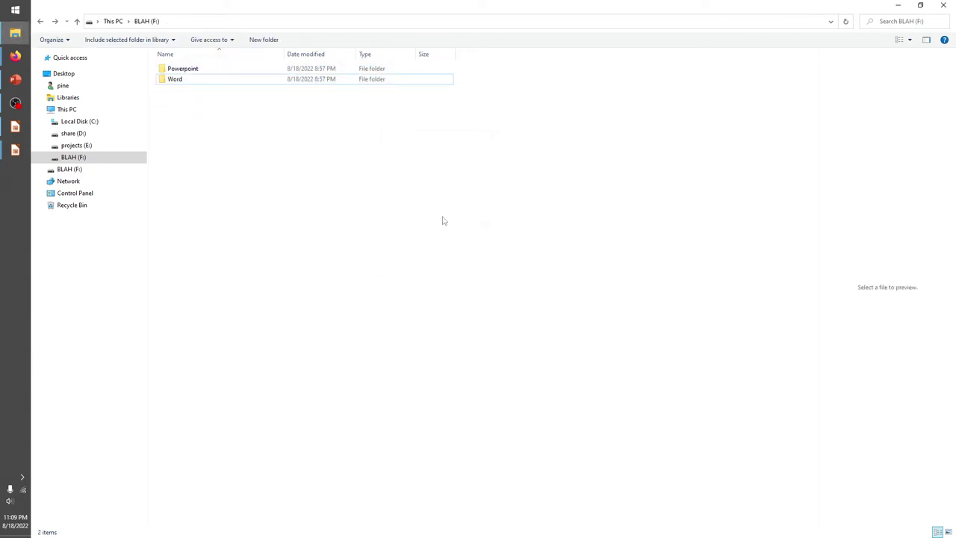
double_click(187, 81)
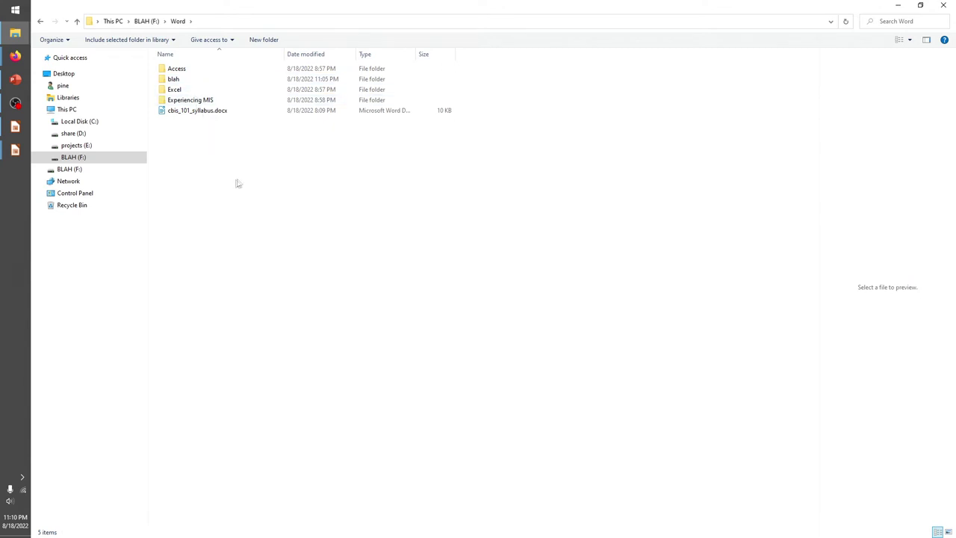
- Return to BLAH (F:) and undo the three-folder move, redo it, and undo it again
key("BackSpace")
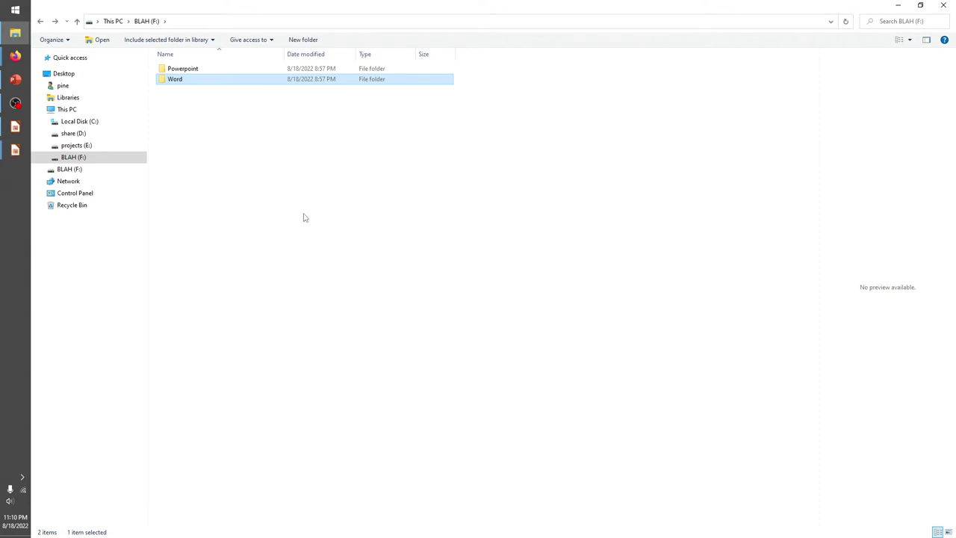
key("ctrl+v")
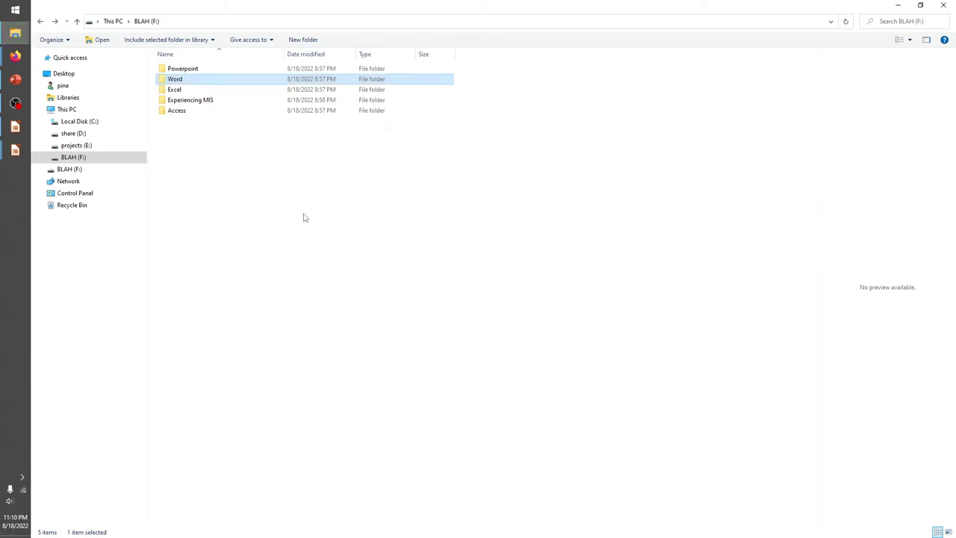
left_click(320, 161)
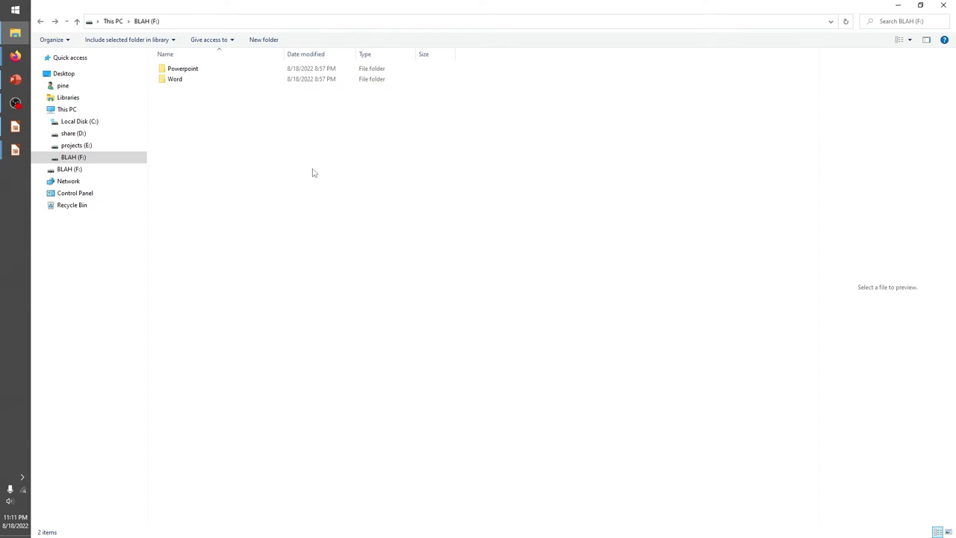
key("ctrl+z")
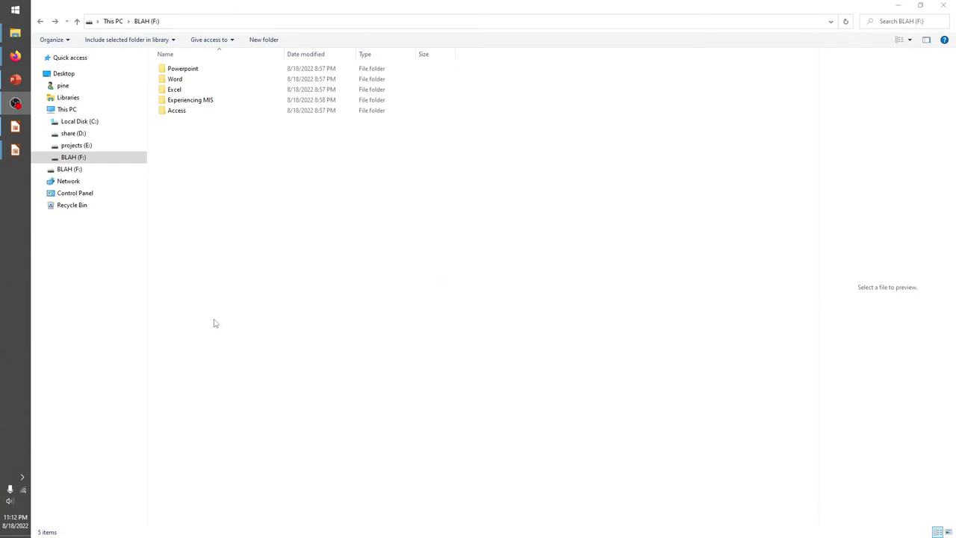
- Open the Word folder and copy cbis_101_syllabus.docx to the clipboard
left_click(276, 286)
double_click(180, 81)
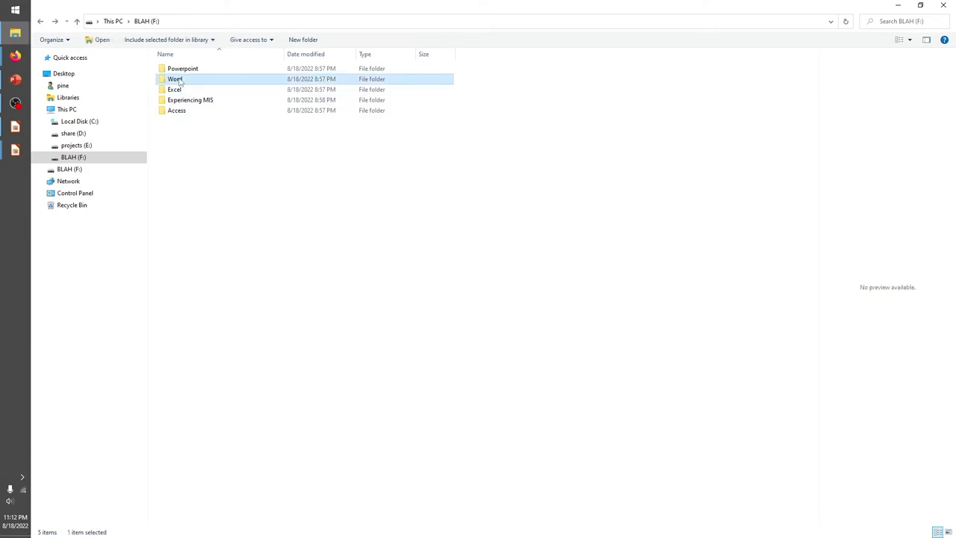
left_click(195, 80)
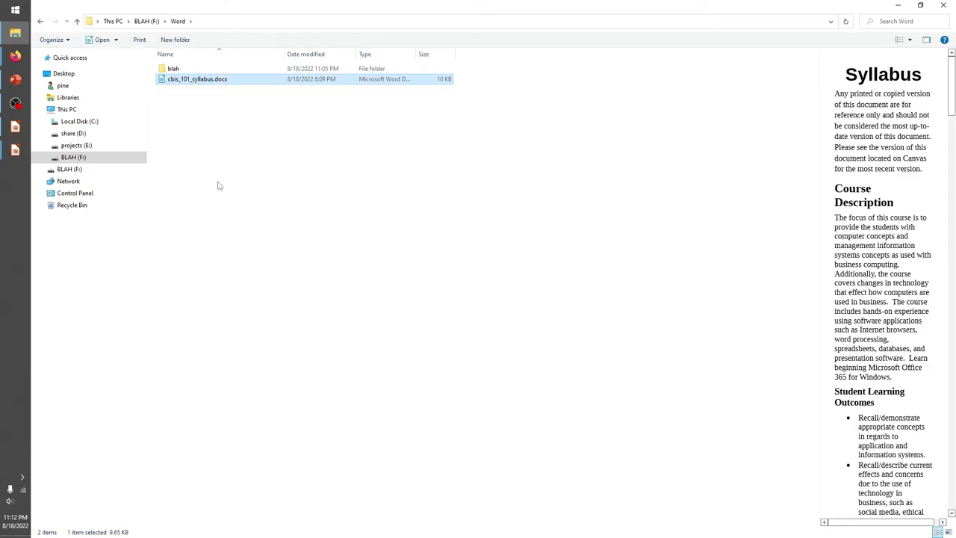
left_click(198, 142)
left_click(200, 79)
right_click(202, 82)
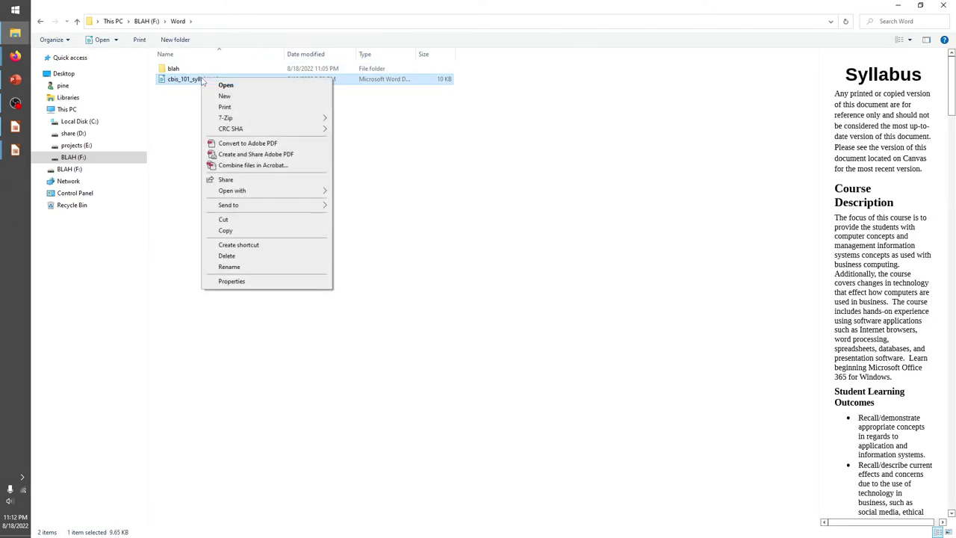
left_click(225, 231)
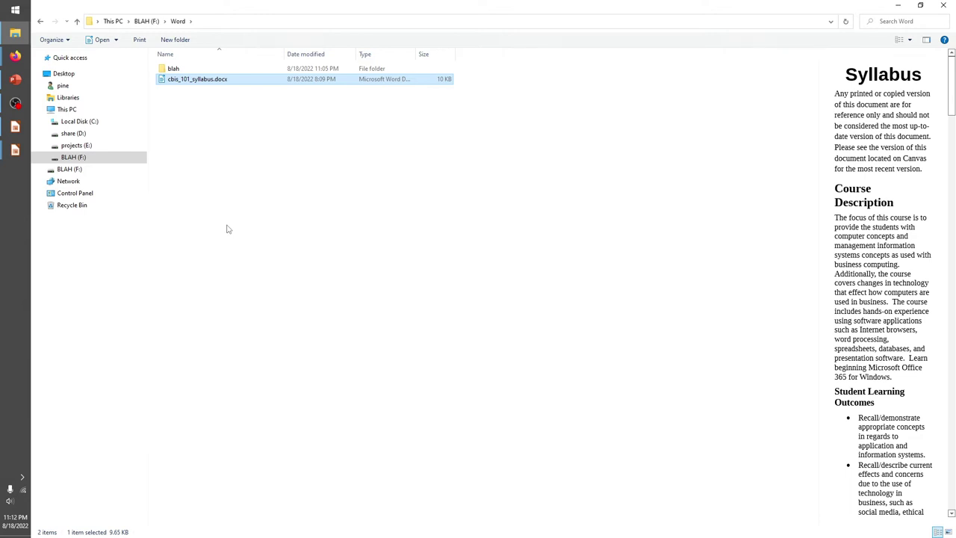
- Paste the copied syllabus document into the blah folder inside Word and select the pasted file
double_click(174, 69)
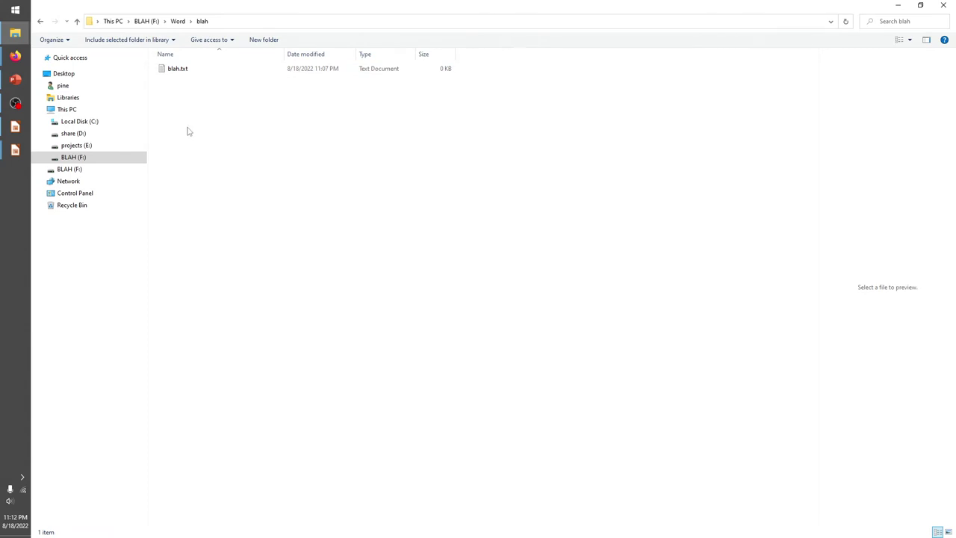
right_click(182, 102)
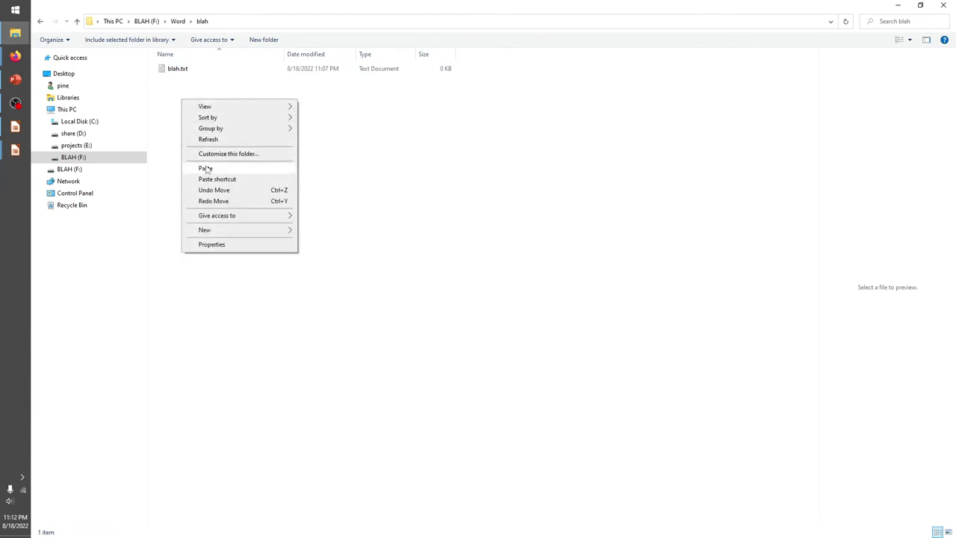
left_click(206, 168)
left_click(207, 170)
left_click(197, 80)
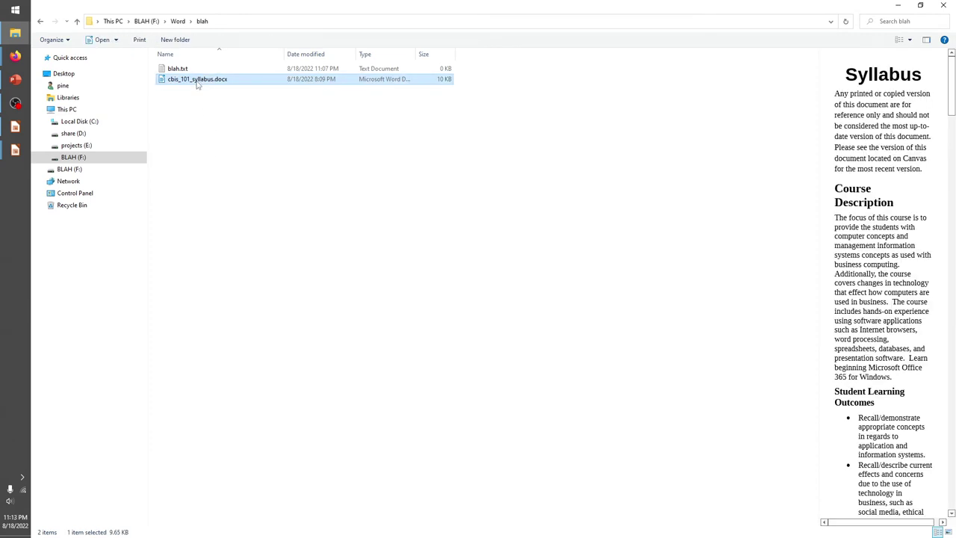
- Return to the Word folder and select the original cbis_101_syllabus.docx to compare it with its copy
left_click(184, 134)
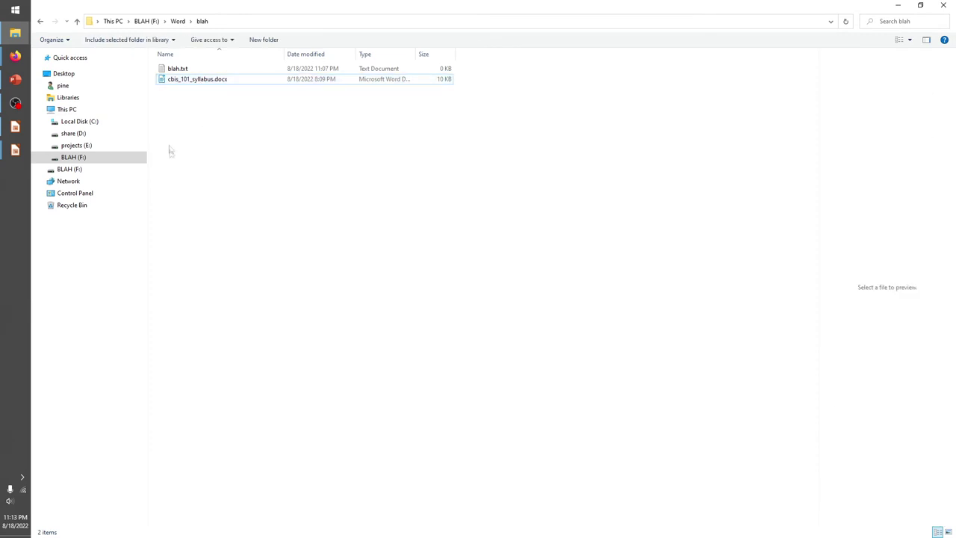
left_click(177, 21)
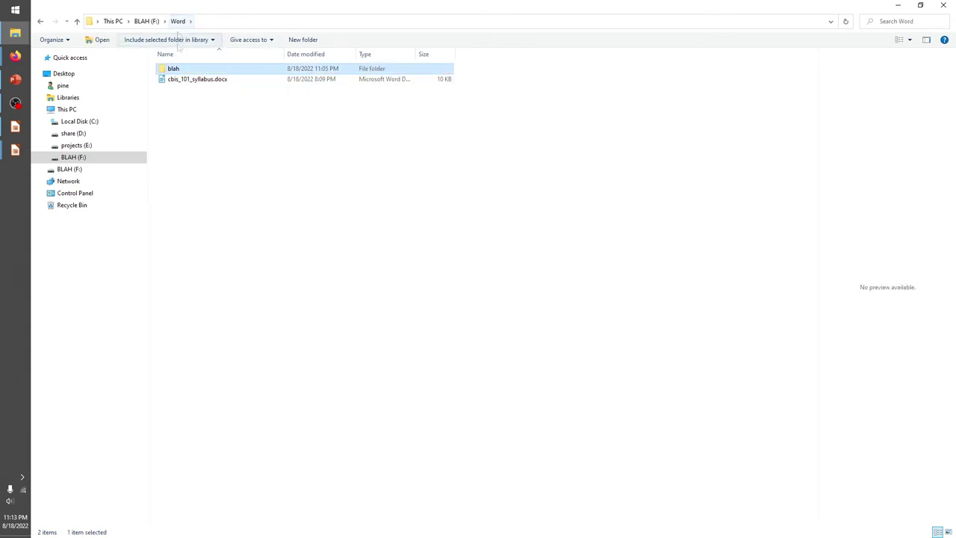
left_click(194, 80)
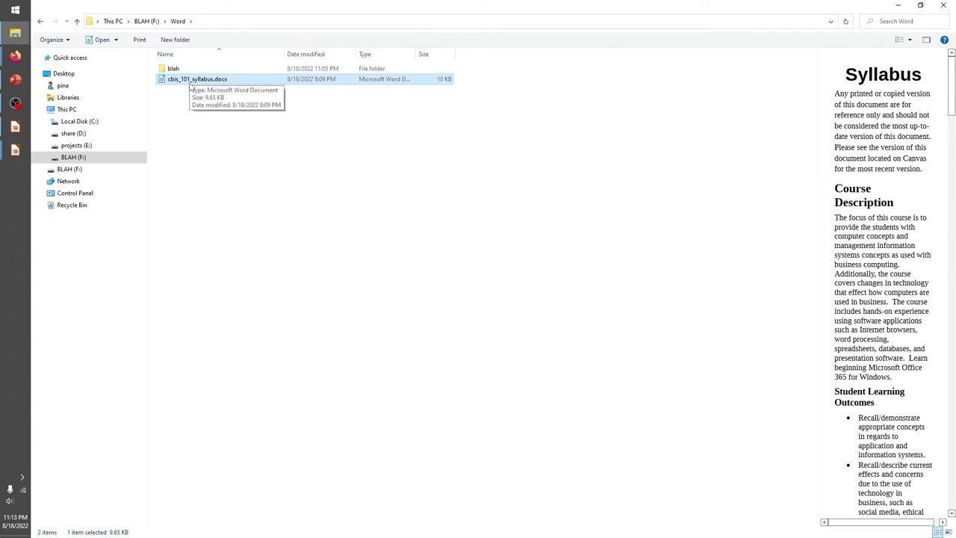
- Open the blah folder inside Word and rename the copied syllabus document to test.docx
double_click(178, 68)
left_click(198, 80)
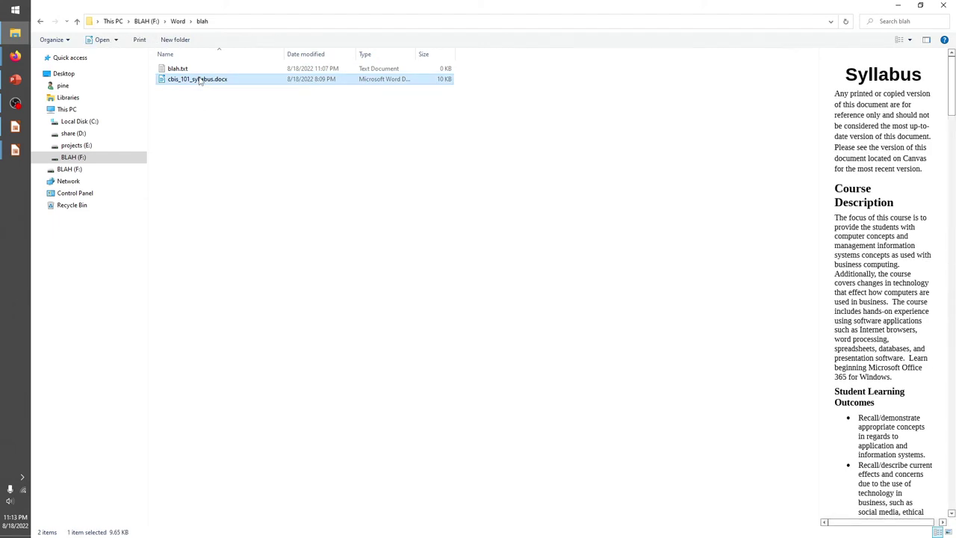
right_click(200, 81)
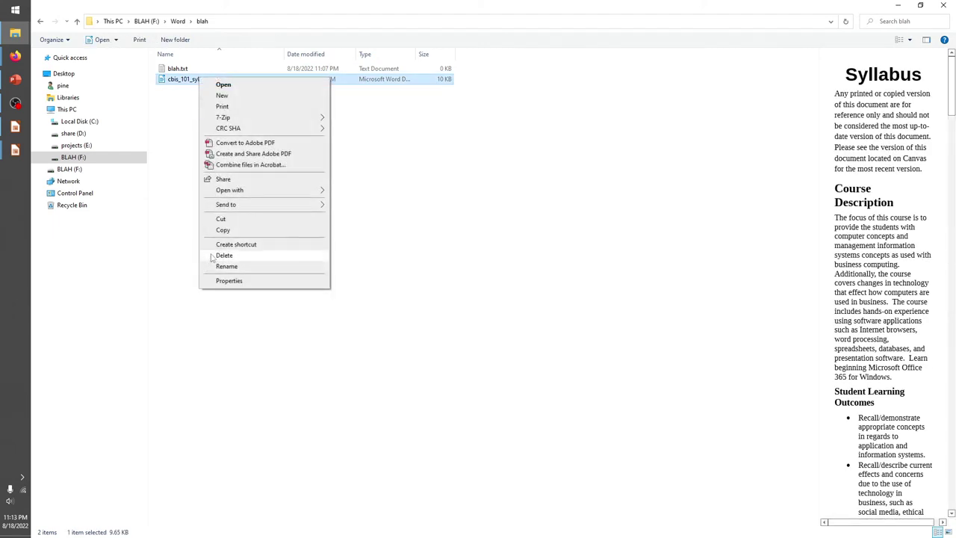
left_click(231, 269)
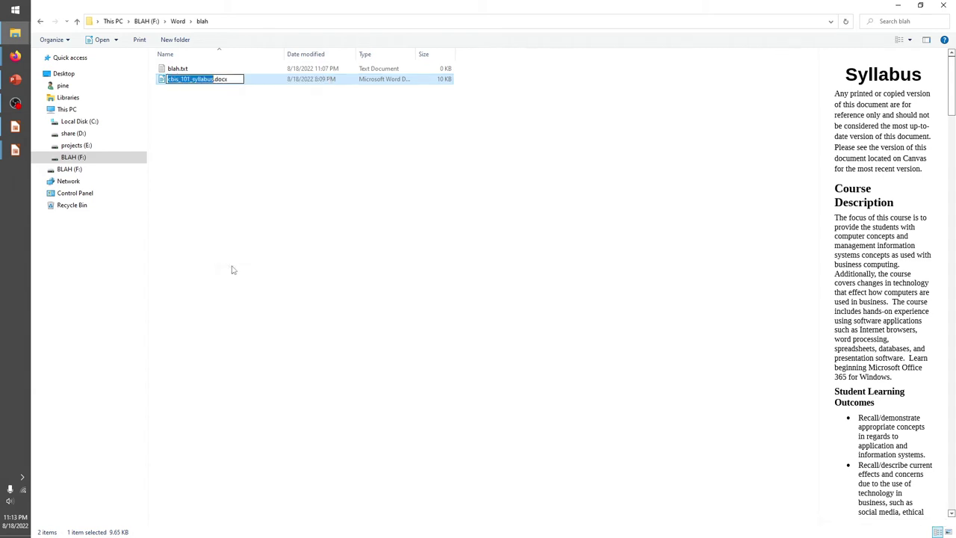
type("test")
key("Return")
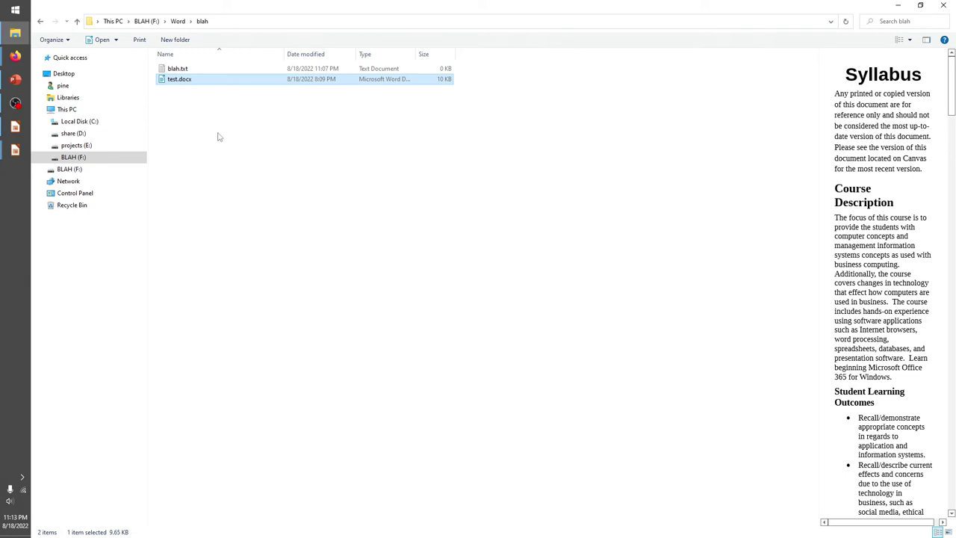
- Compare the original syllabus document in Word with test.docx in blah, ending with the original selected in Word
left_click(180, 20)
left_click(188, 79)
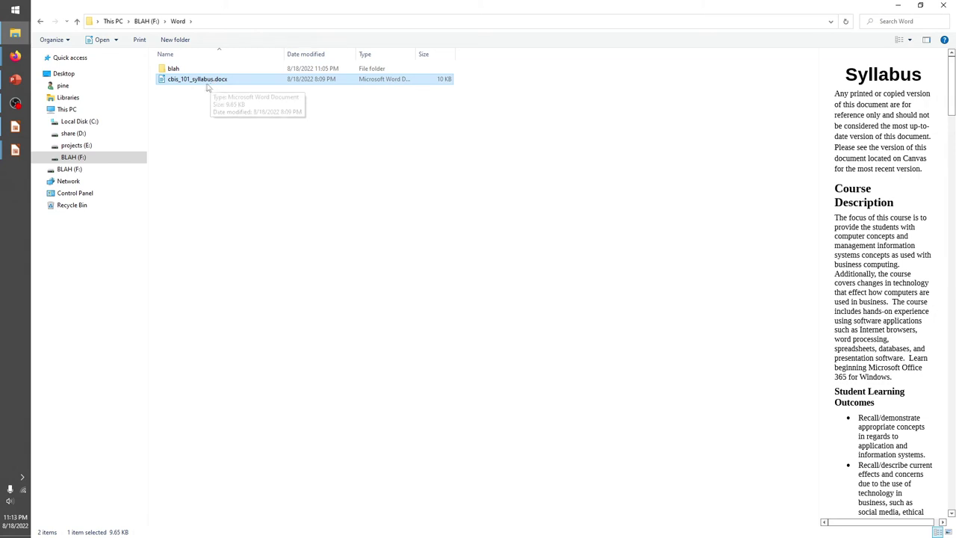
double_click(200, 72)
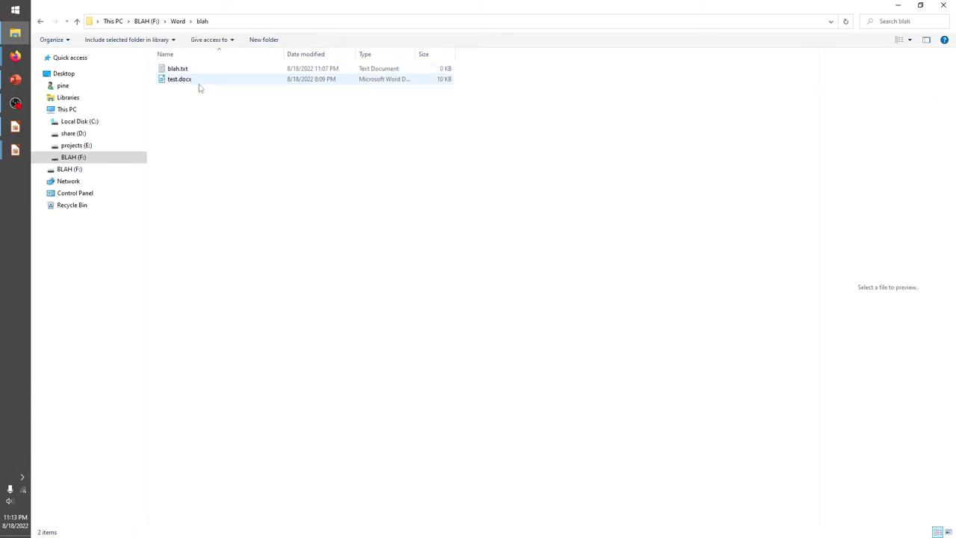
left_click(189, 81)
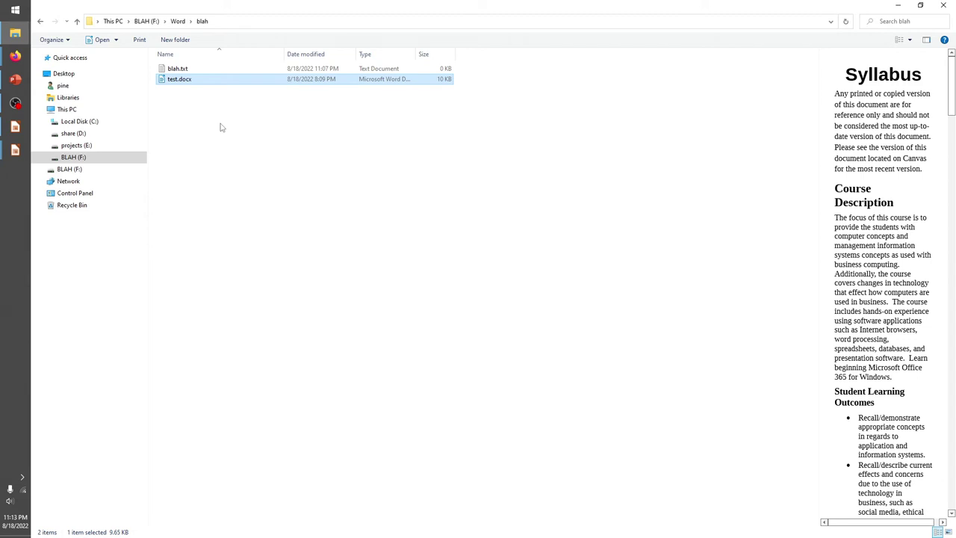
left_click(178, 22)
left_click(202, 80)
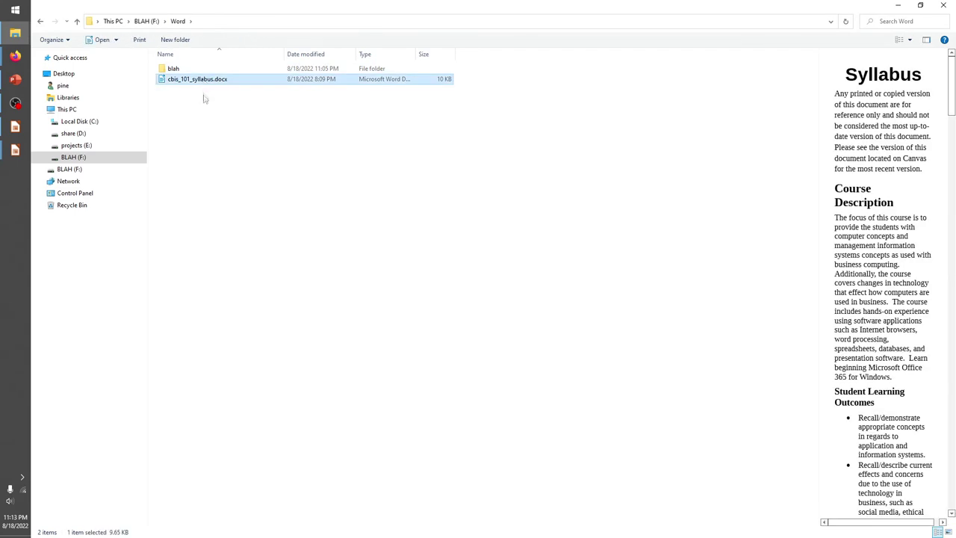
- Cut cbis_101_syllabus.docx in the Word folder and display the folder's contents as large icons
left_click(205, 97)
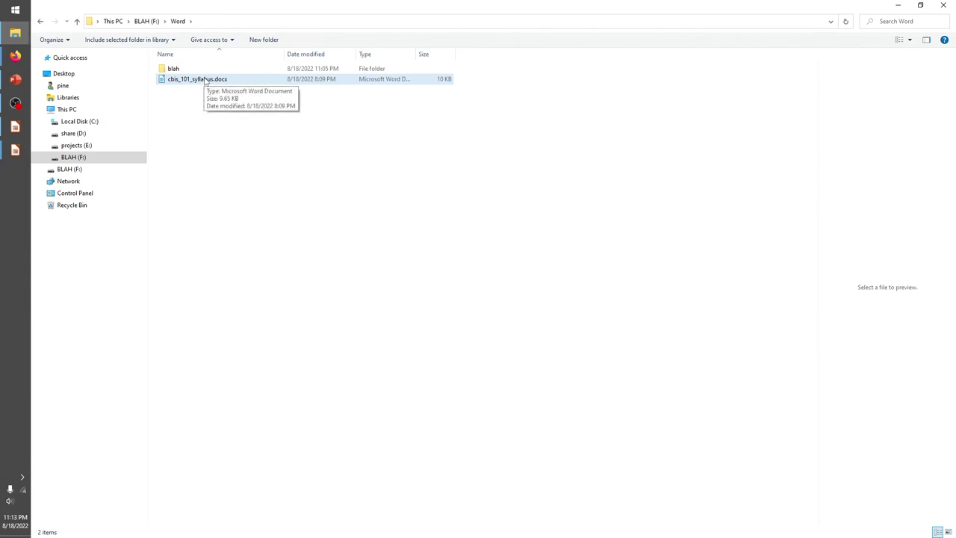
left_click(206, 80)
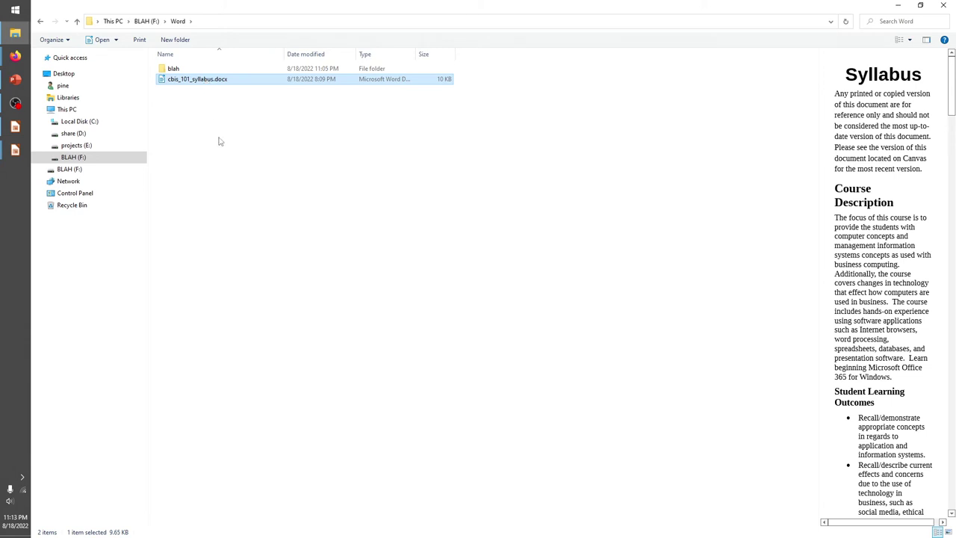
left_click(229, 71)
left_click(233, 81)
right_click(233, 82)
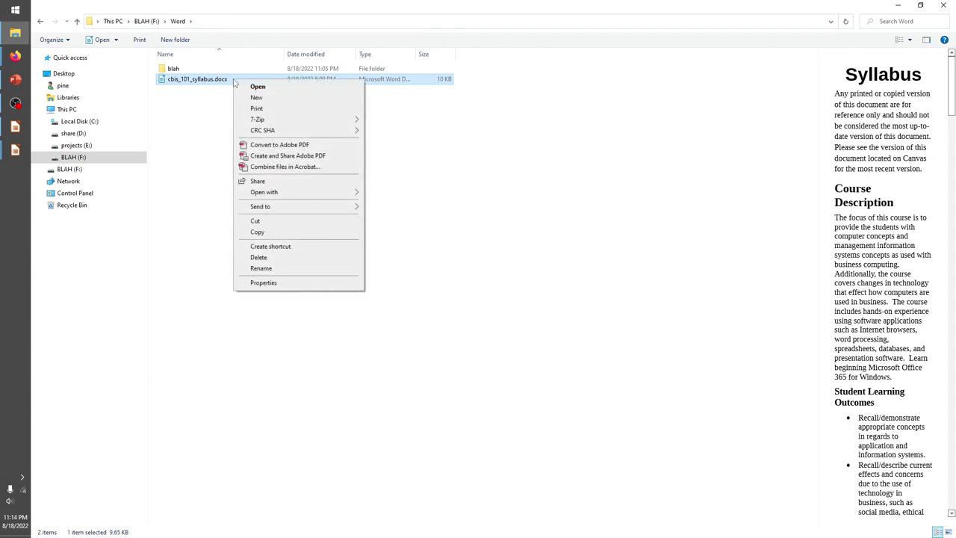
left_click(257, 222)
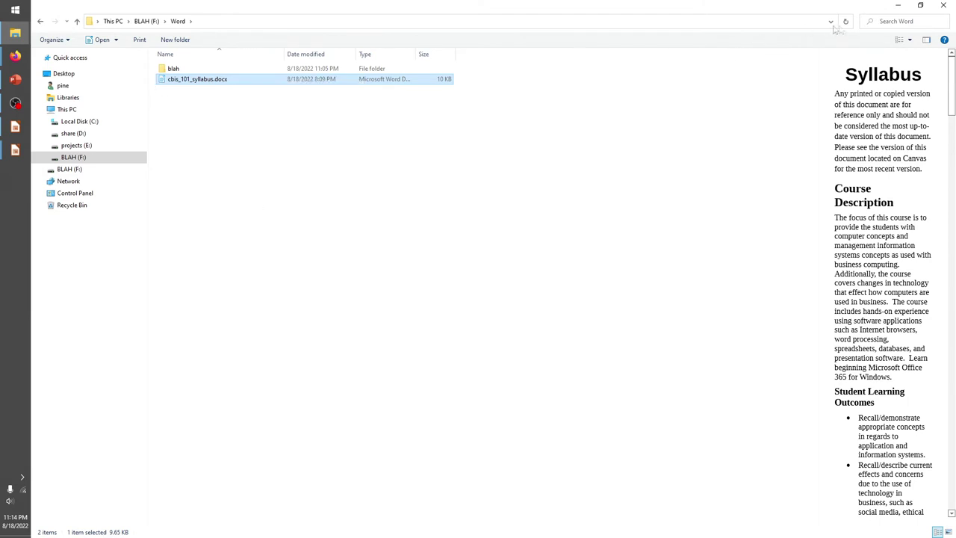
left_click(909, 39)
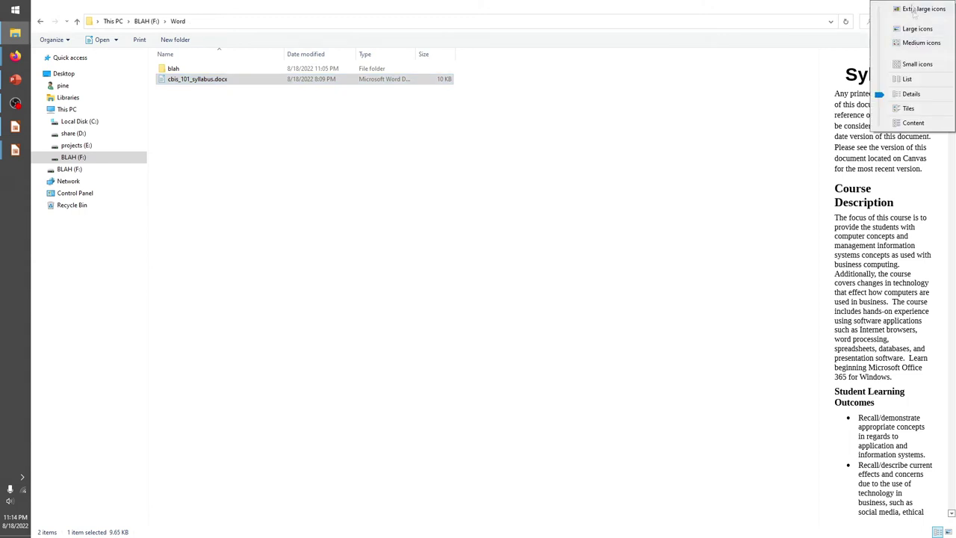
left_click(926, 9)
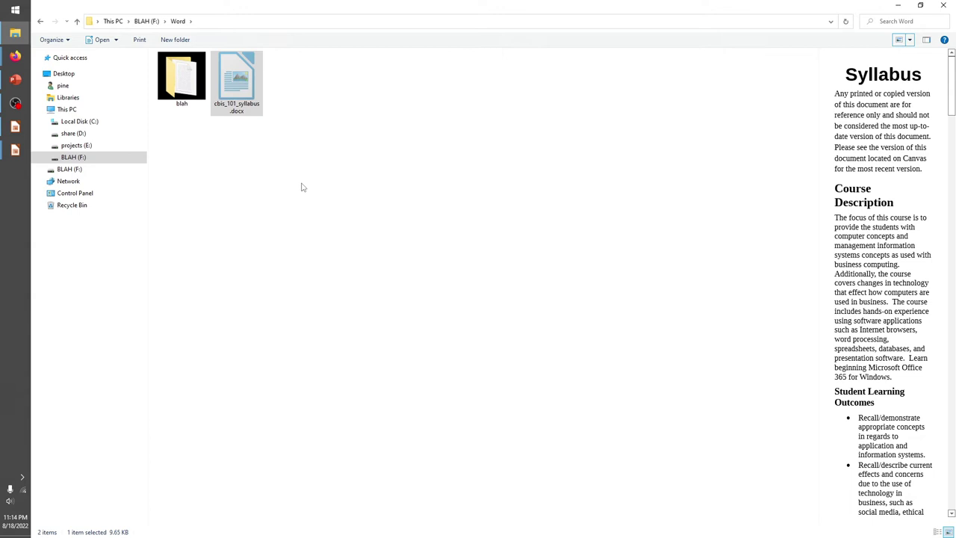
- Open the Experiencing MIS folder on BLAH (F:) and paste the cut syllabus document into it
left_click(150, 21)
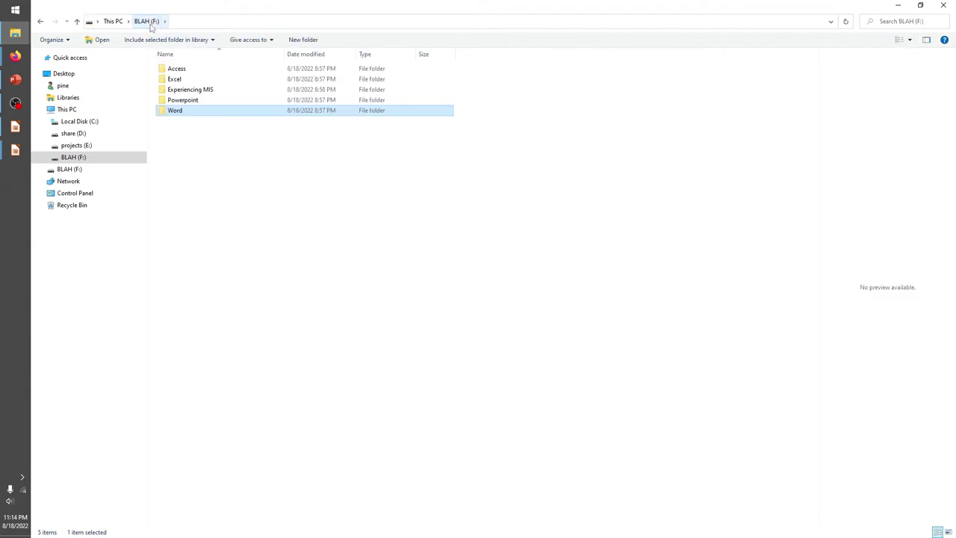
double_click(188, 89)
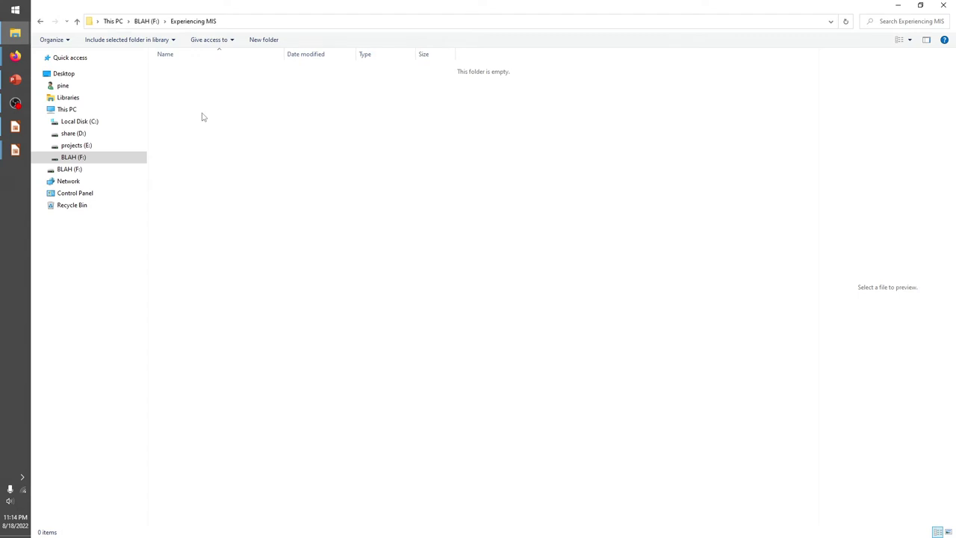
right_click(202, 116)
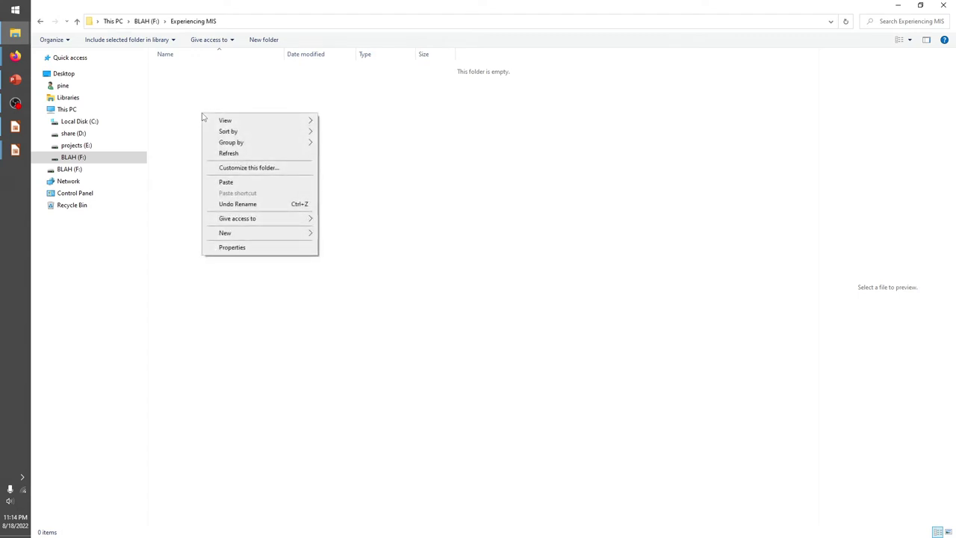
left_click(236, 183)
left_click(254, 162)
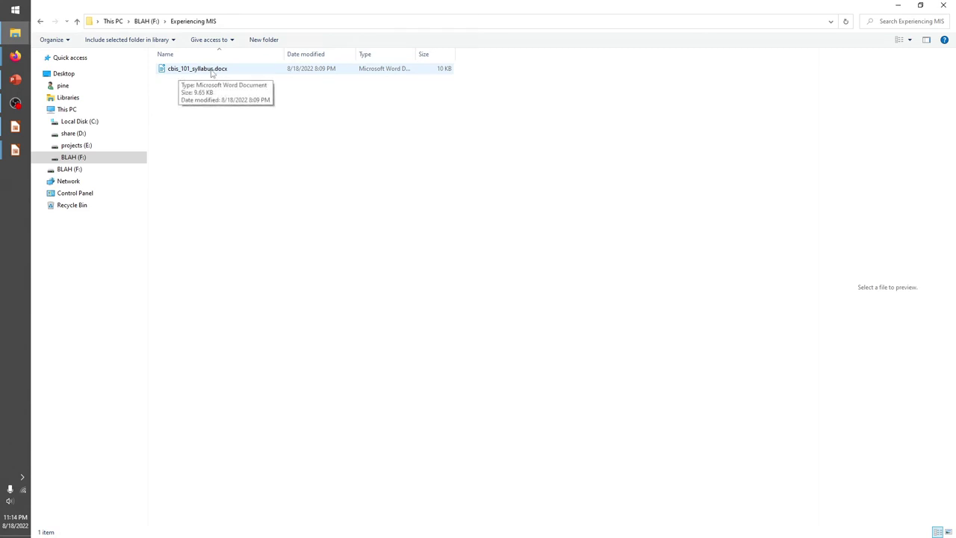
- Check the Word folder and its blah subfolder for the syllabus document
left_click(147, 21)
double_click(183, 110)
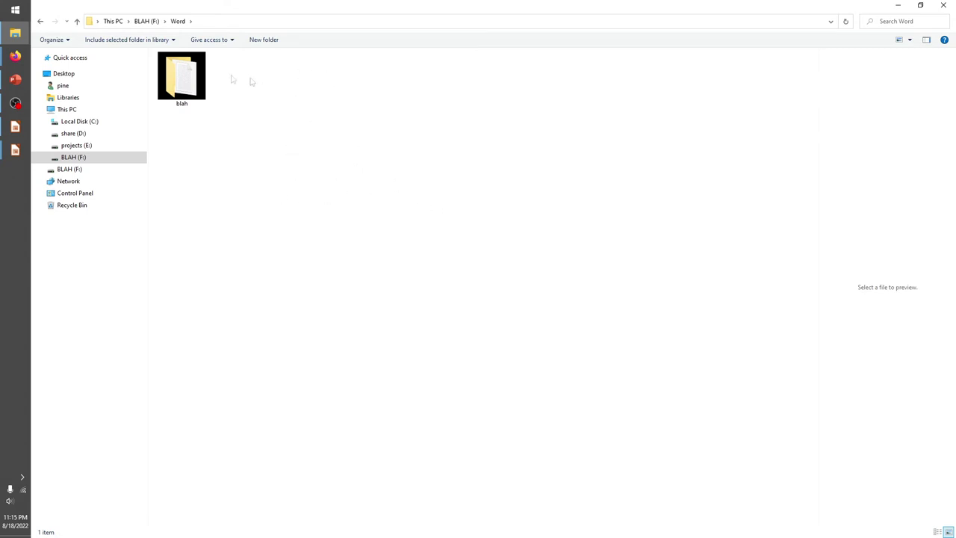
double_click(178, 87)
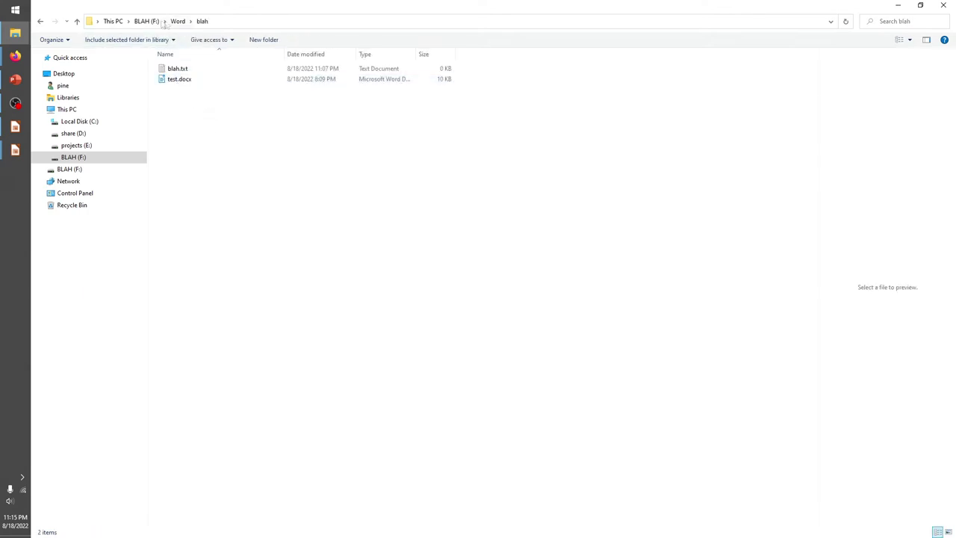
- Return to the Experiencing MIS folder and copy cbis_101_syllabus.docx to the clipboard
left_click(152, 22)
left_click(192, 89)
double_click(192, 89)
left_click(198, 72)
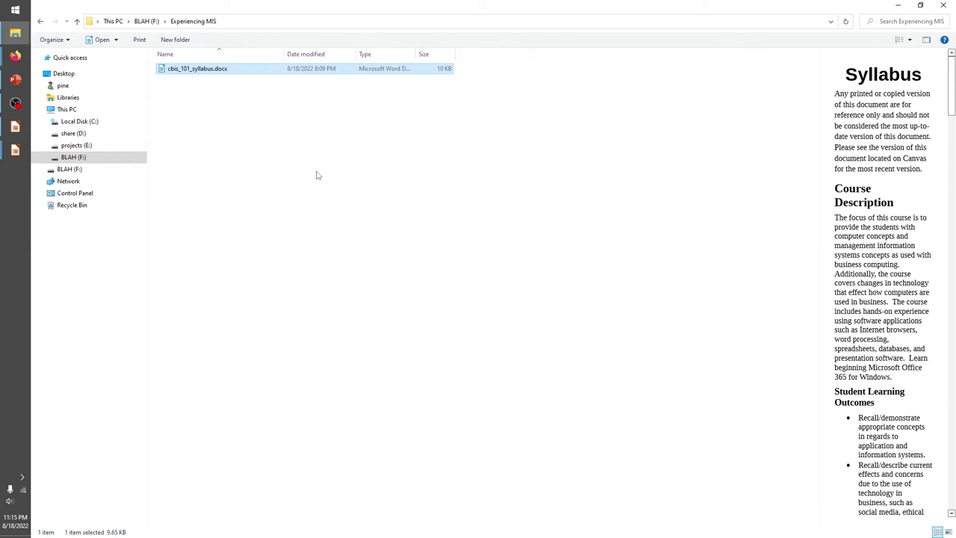
left_click(295, 136)
left_click(249, 68)
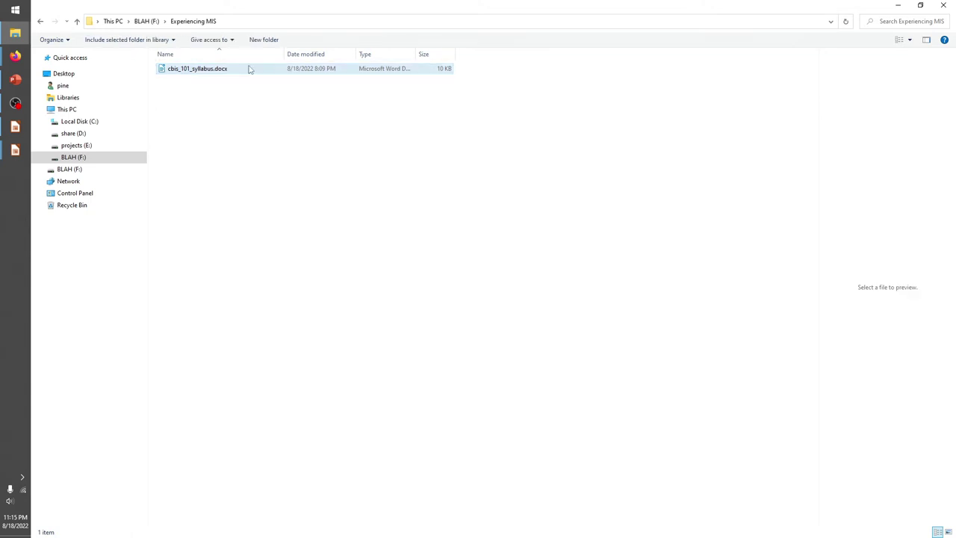
left_click(303, 142)
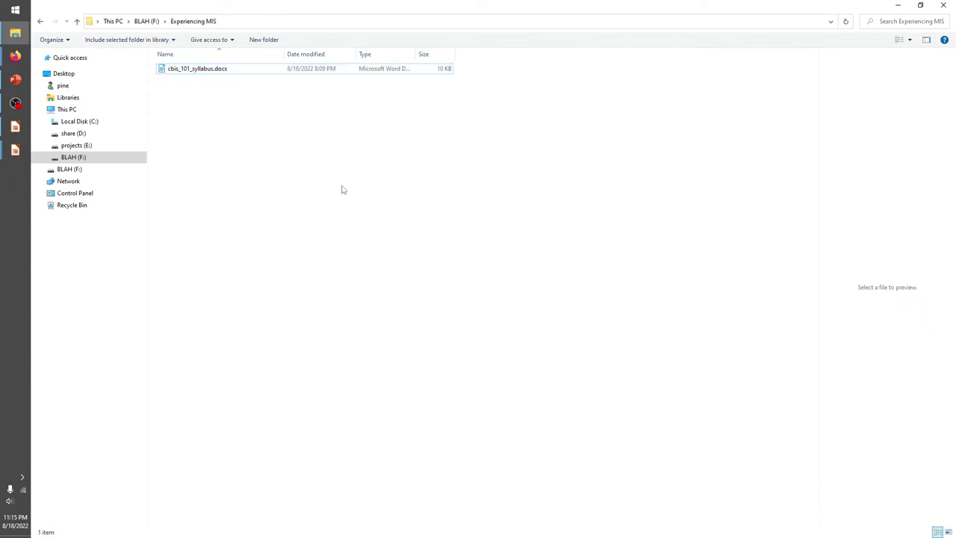
- Paste the copied syllabus document into the Access folder, and paste it a second time, skipping the duplicate file
left_click(145, 21)
left_click(189, 71)
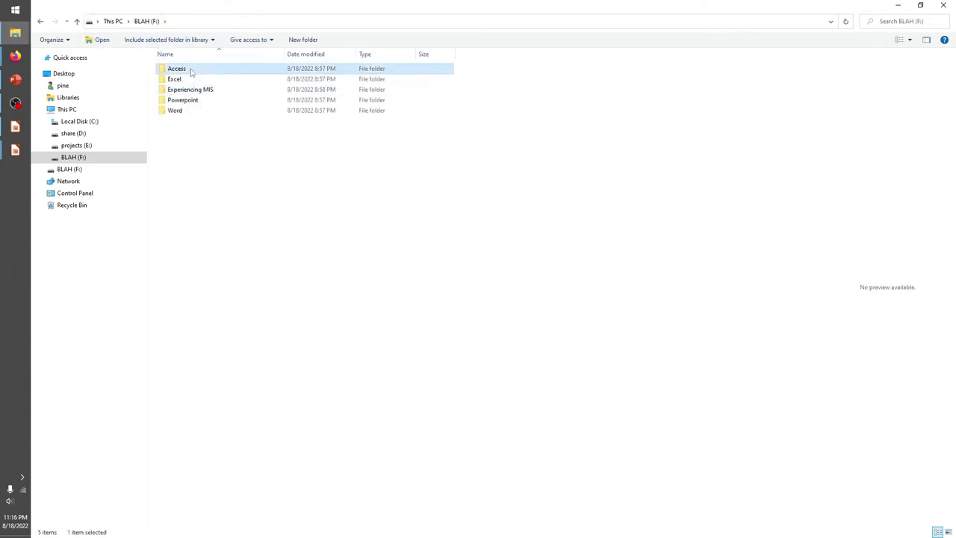
double_click(190, 70)
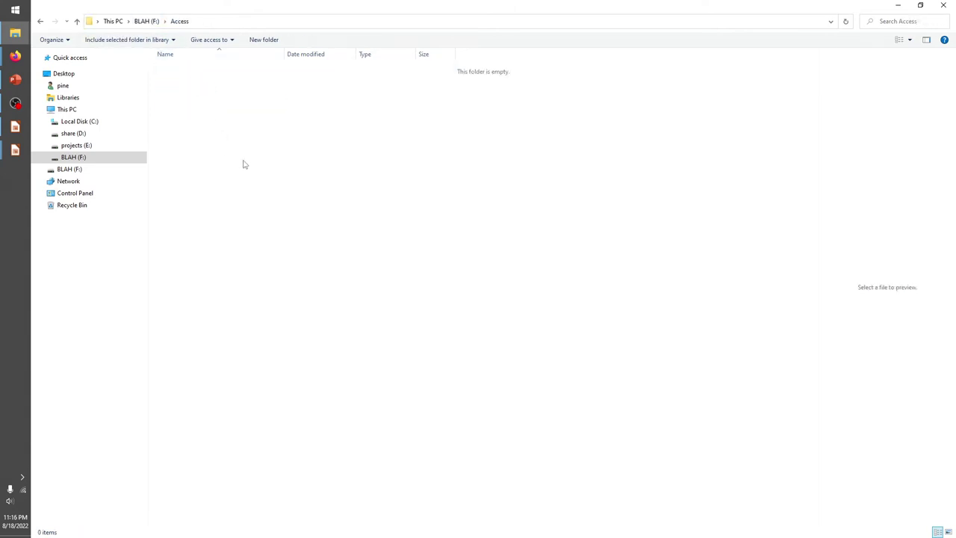
key("ctrl+v")
left_click(243, 163)
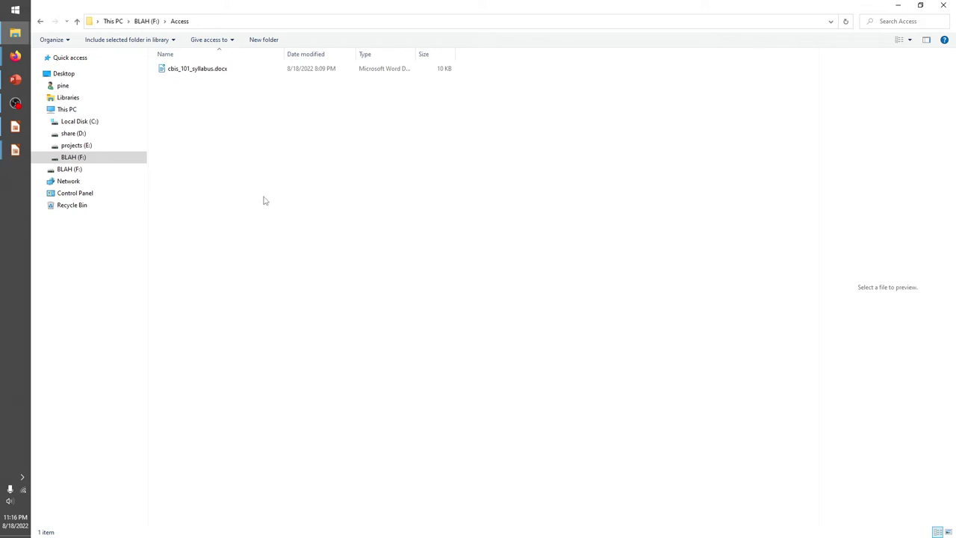
key("ctrl+v")
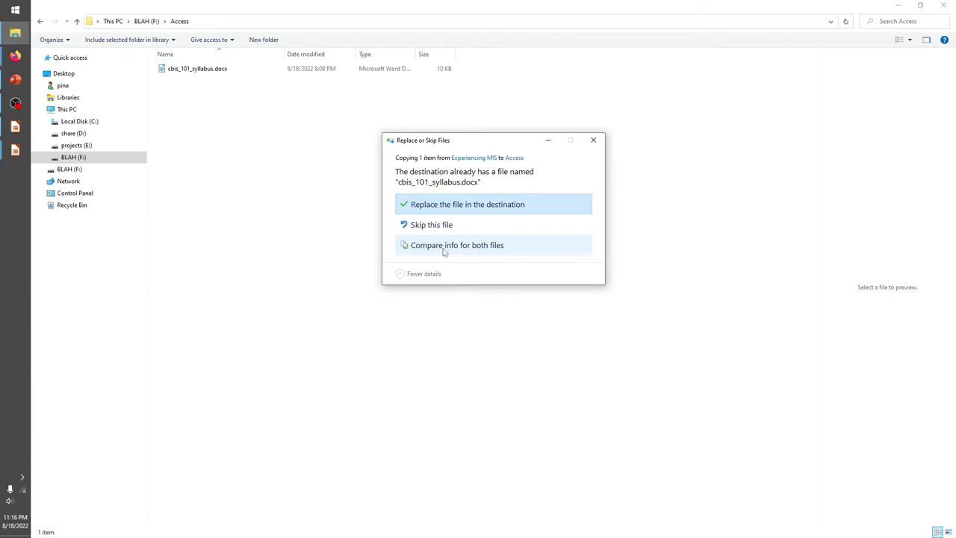
left_click(452, 226)
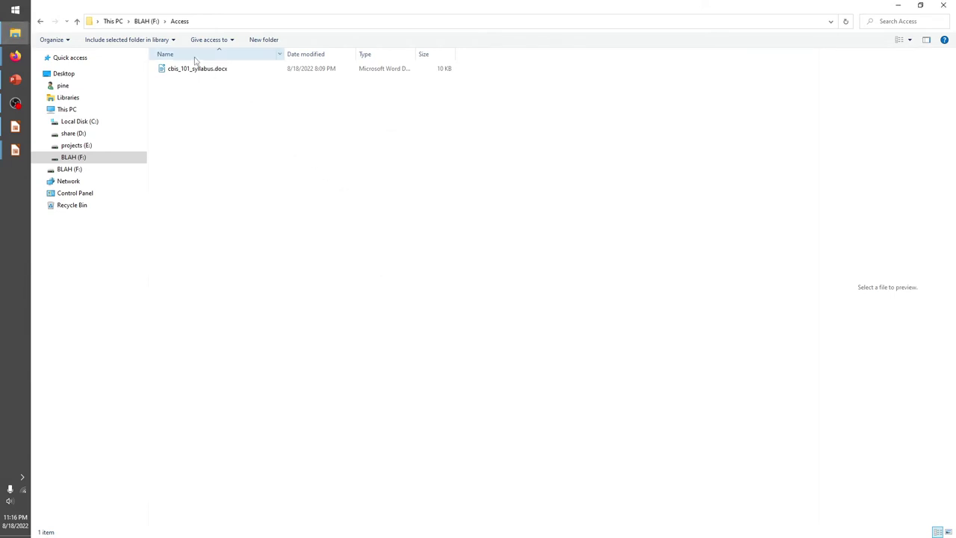
- Open the Excel folder on BLAH (F:) and paste the copied syllabus document into it
left_click(147, 20)
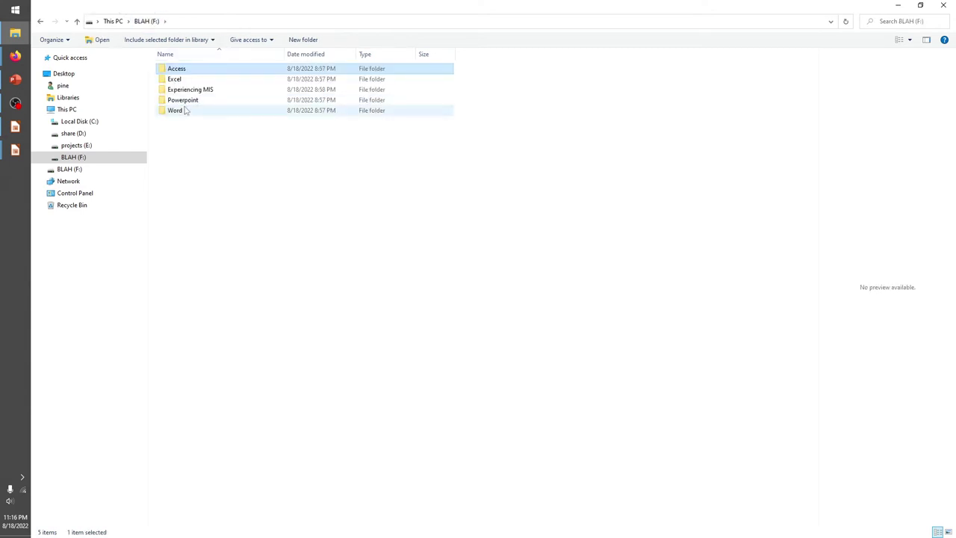
double_click(181, 79)
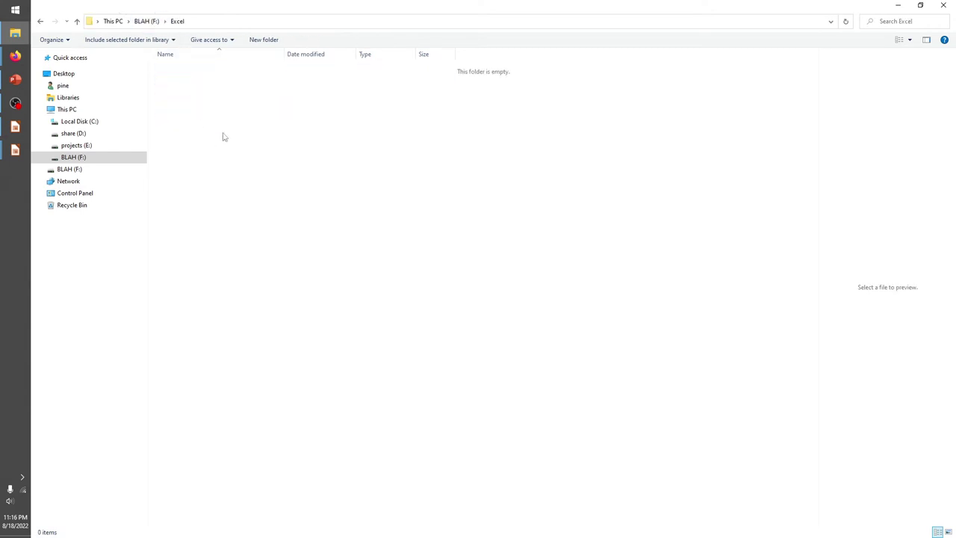
key("ctrl+v")
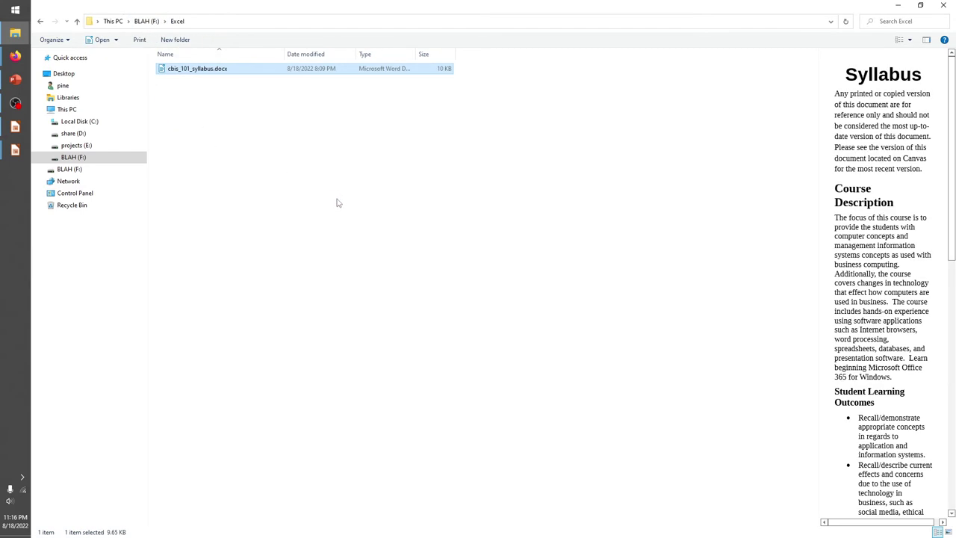
left_click(337, 202)
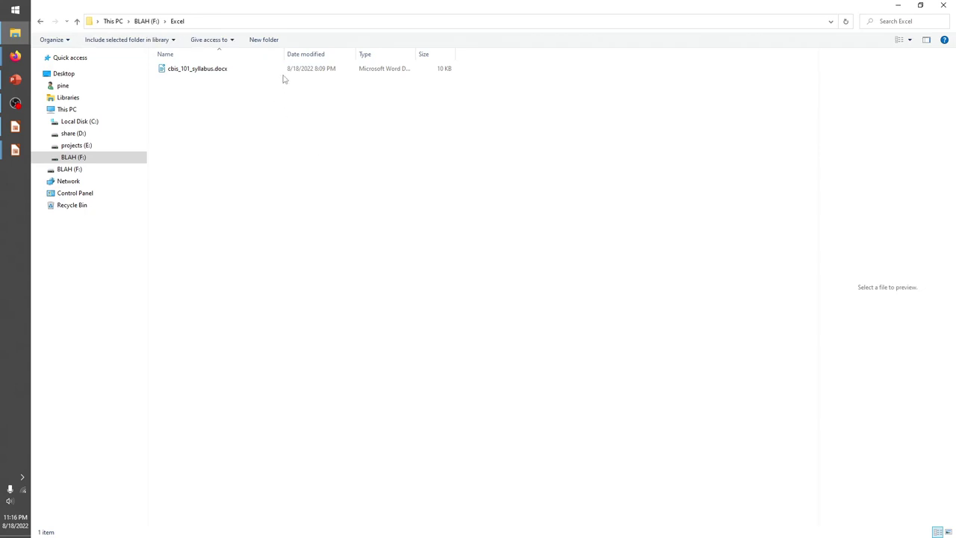
- Move cbis_101_syllabus.docx from the Excel folder to the root of BLAH (F:), and check the Excel folder
left_click(241, 71)
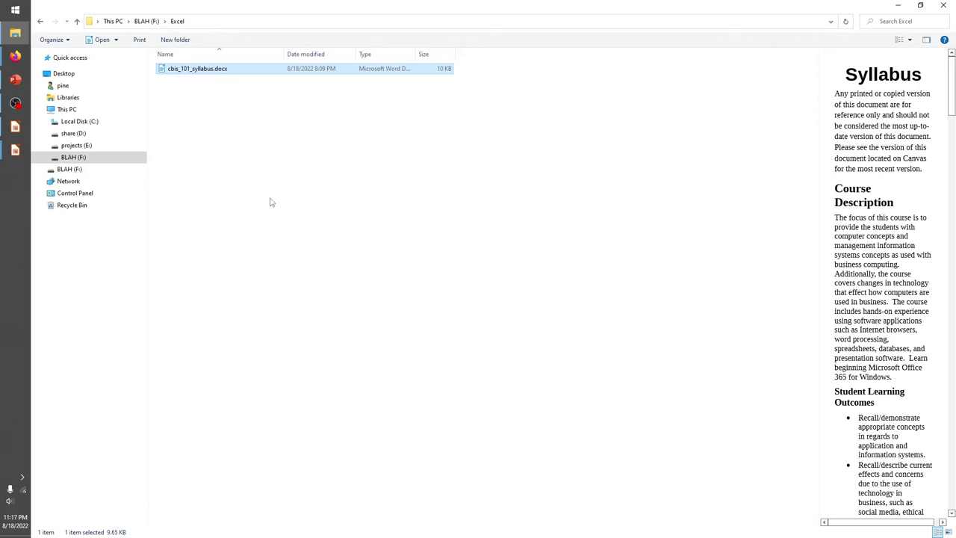
left_click(148, 22)
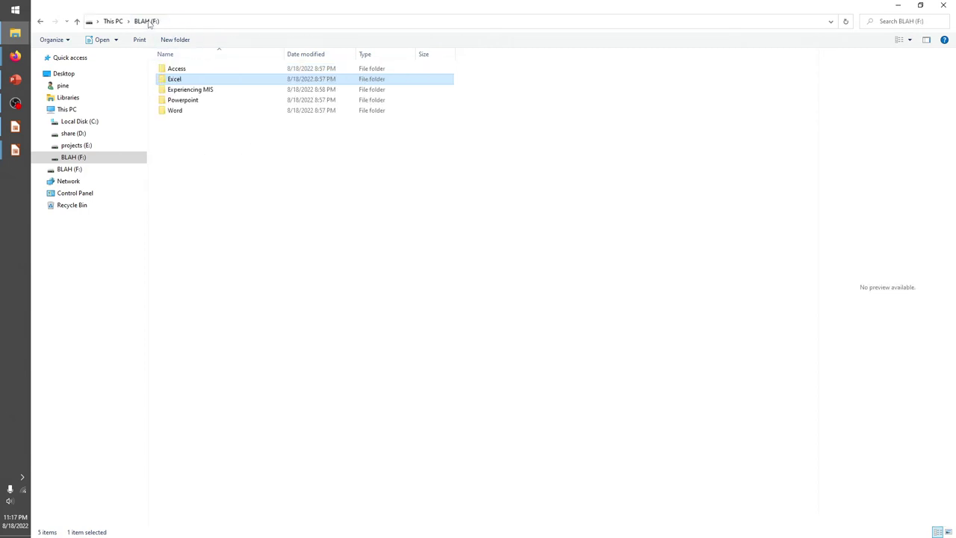
left_click(210, 162)
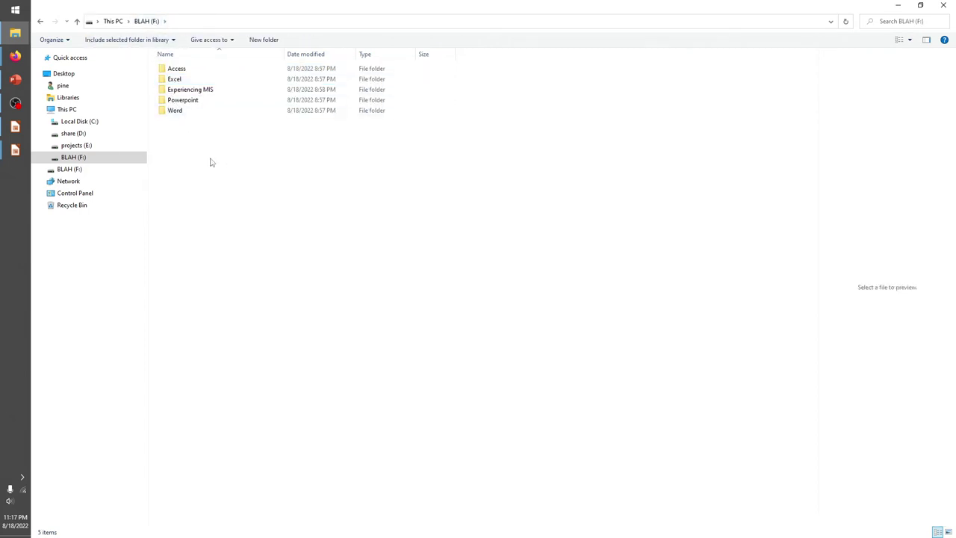
key("ctrl+v")
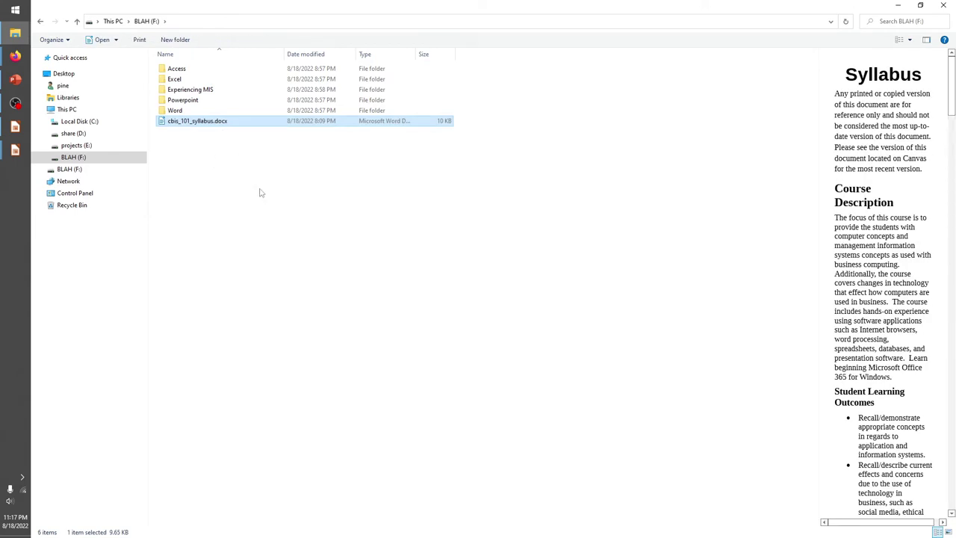
double_click(191, 80)
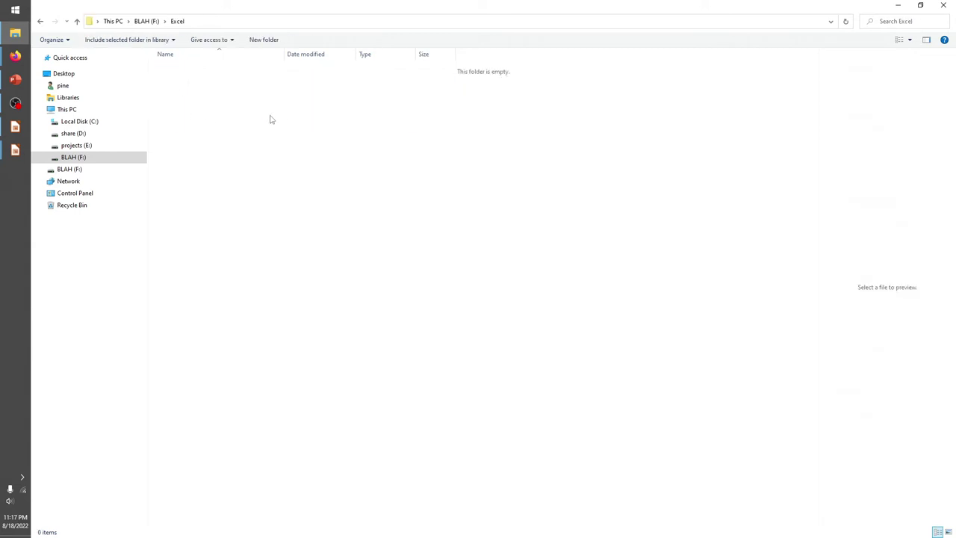
left_click(149, 21)
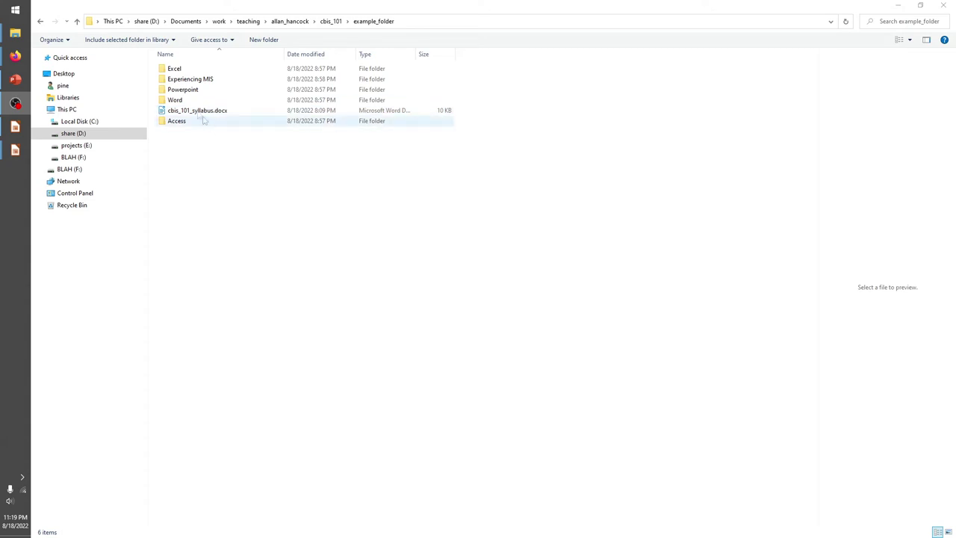
- Copy cbis_101_syllabus.docx from example_folder and paste it into the Word subfolder
double_click(181, 102)
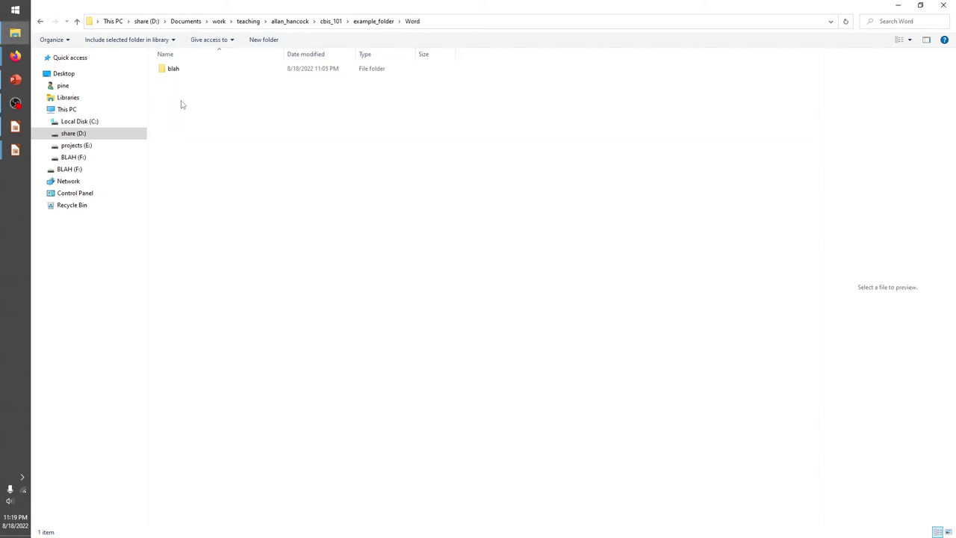
key("alt+Left")
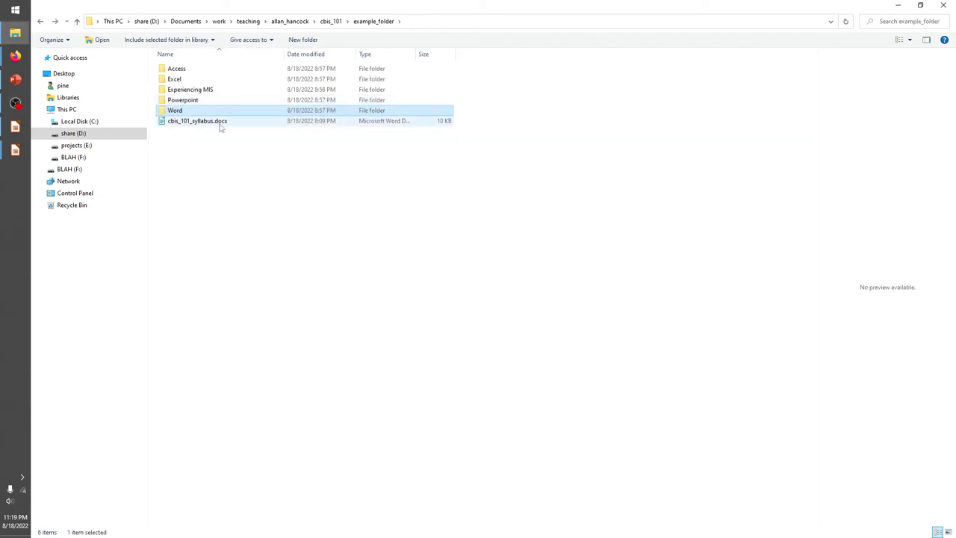
left_click(216, 125)
key("ctrl+x")
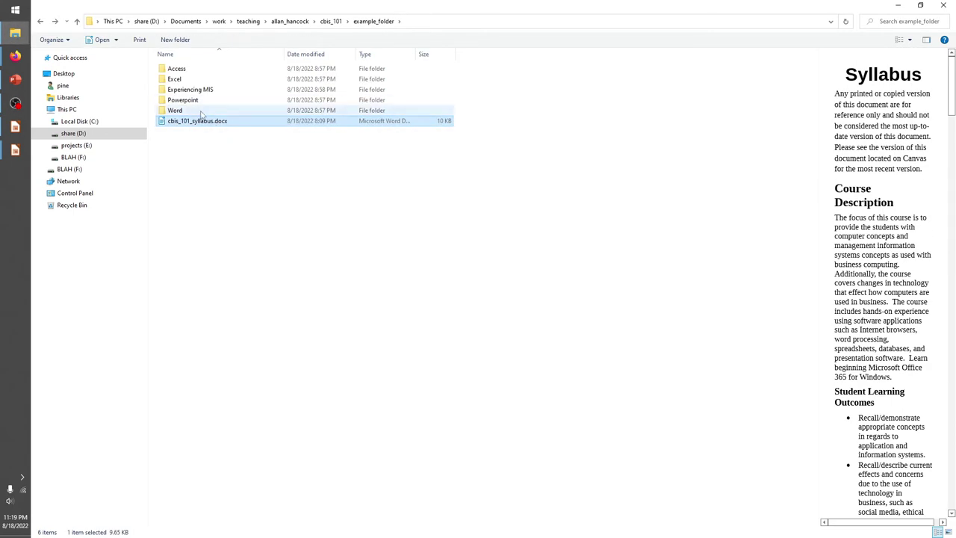
key("Up")
key("Return")
key("ctrl+v")
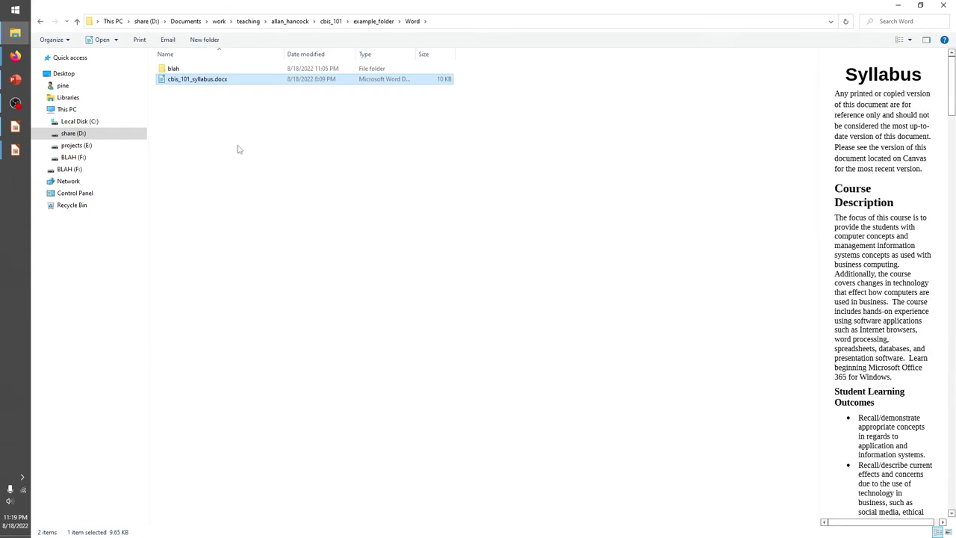
- Compare the Word folder with example_folder, and delete cbis_101_syllabus.docx from example_folder
key("alt+Left")
key("alt+Right")
key("alt+Left")
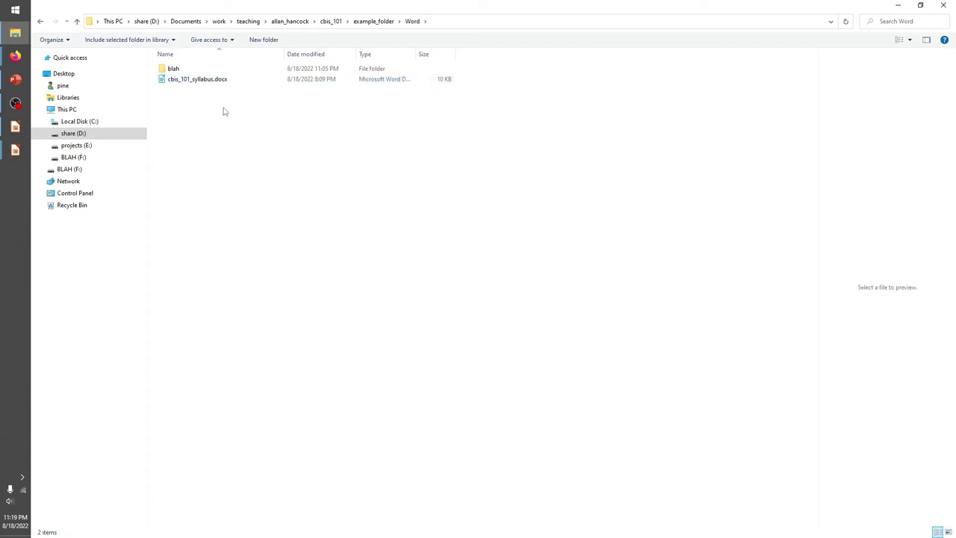
left_click(247, 170)
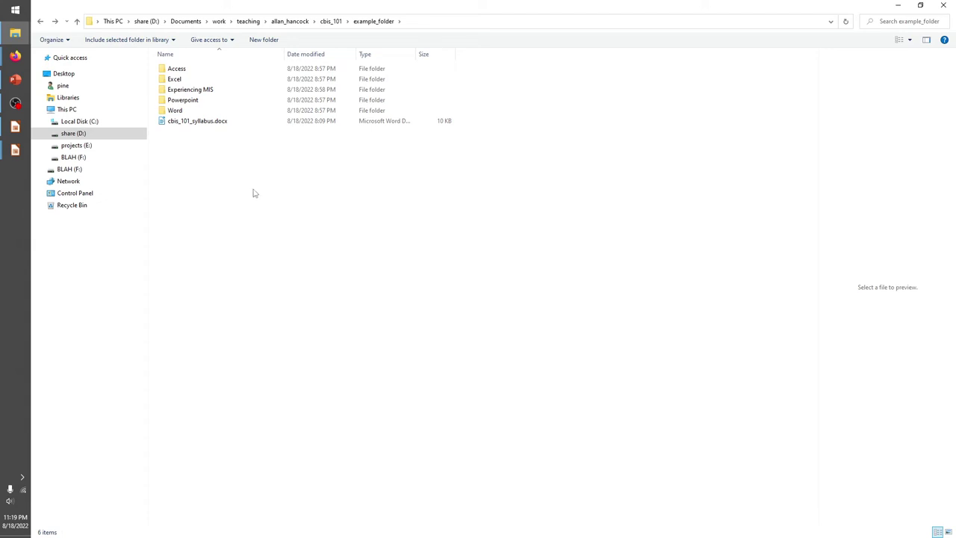
left_click(205, 123)
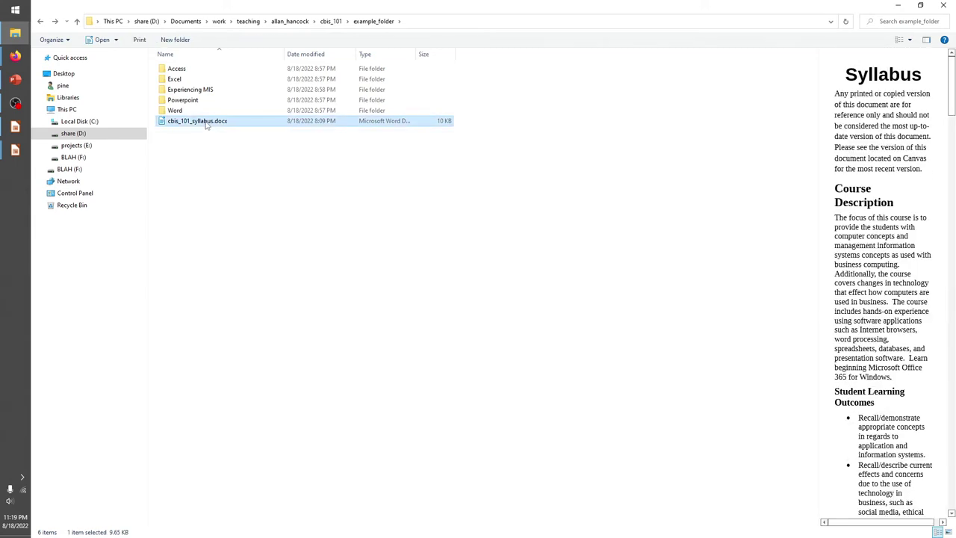
right_click(207, 125)
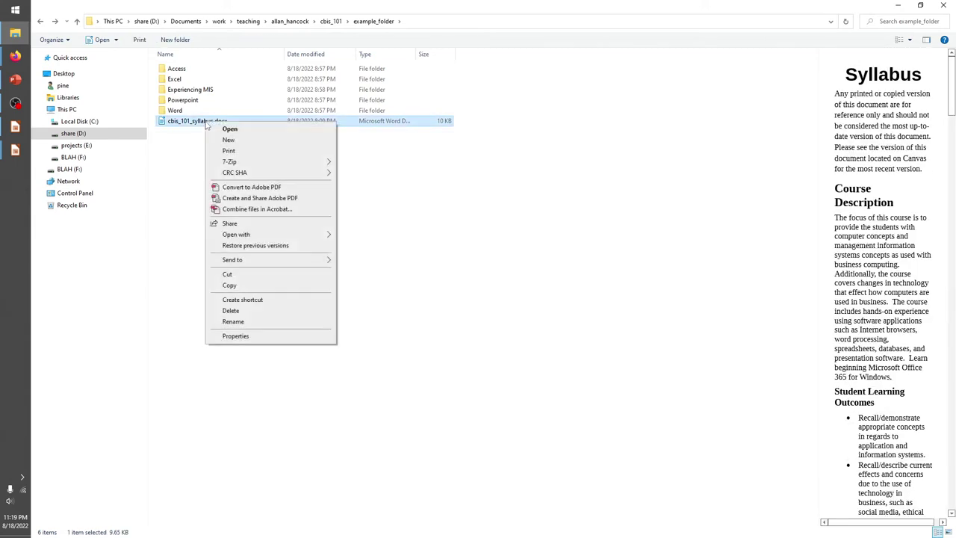
left_click(231, 310)
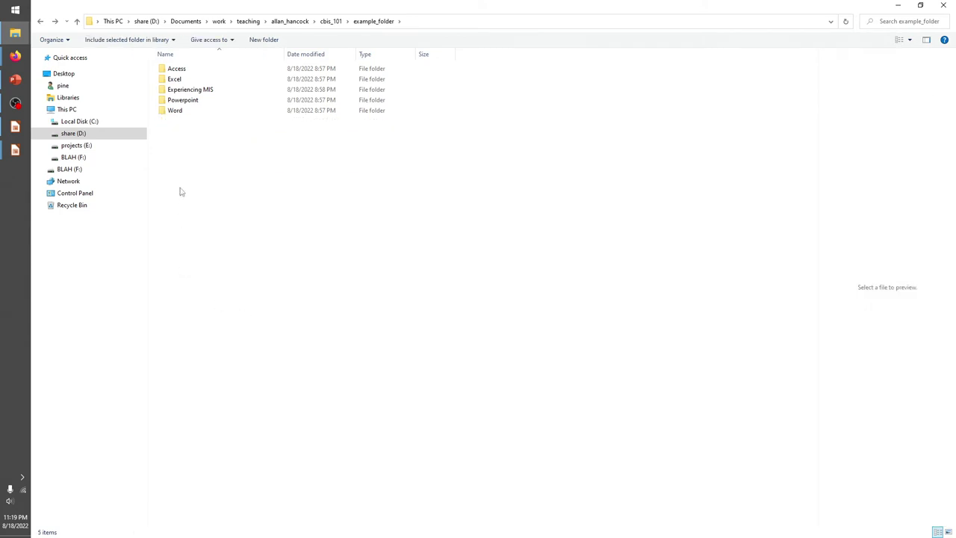
- Open the Access folder and delete the cbis_101_syllabus.docx file inside it
double_click(190, 71)
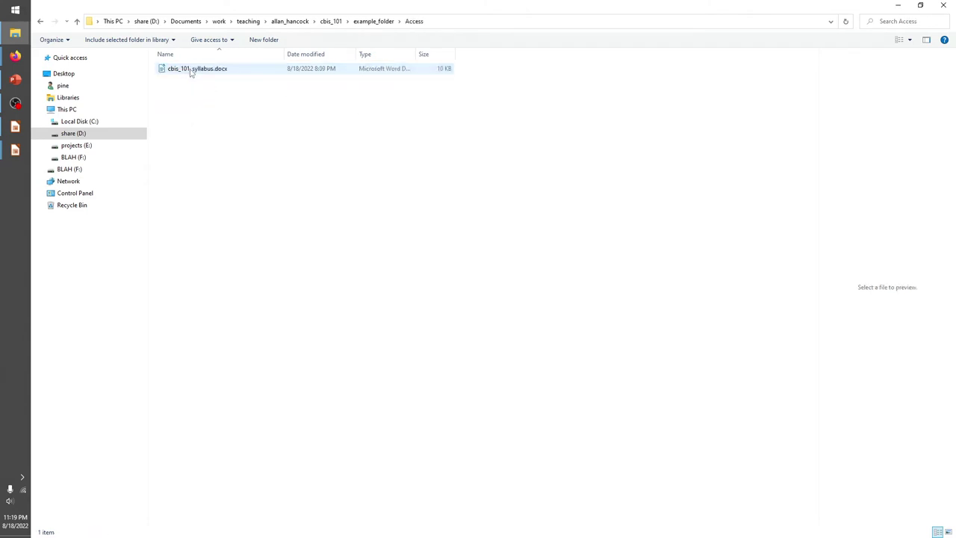
left_click(191, 71)
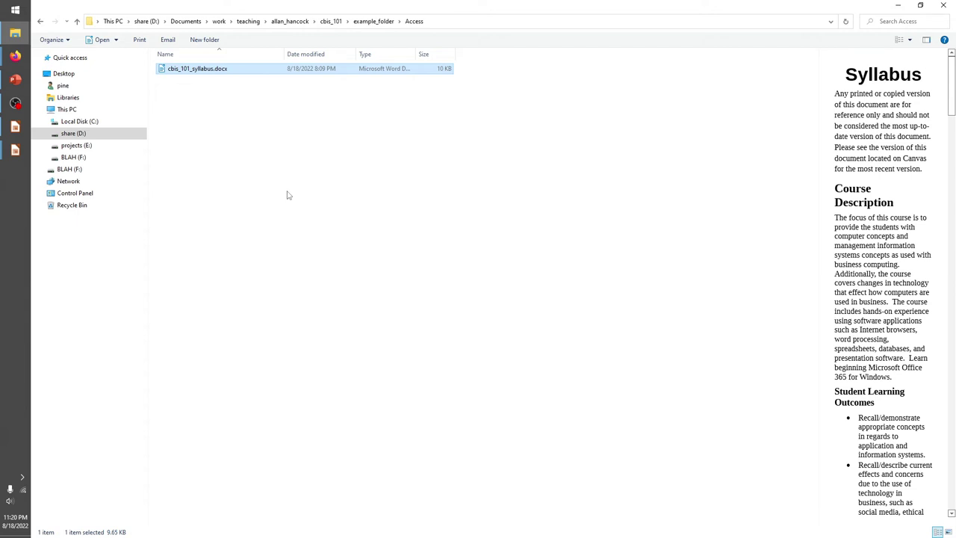
key("Delete")
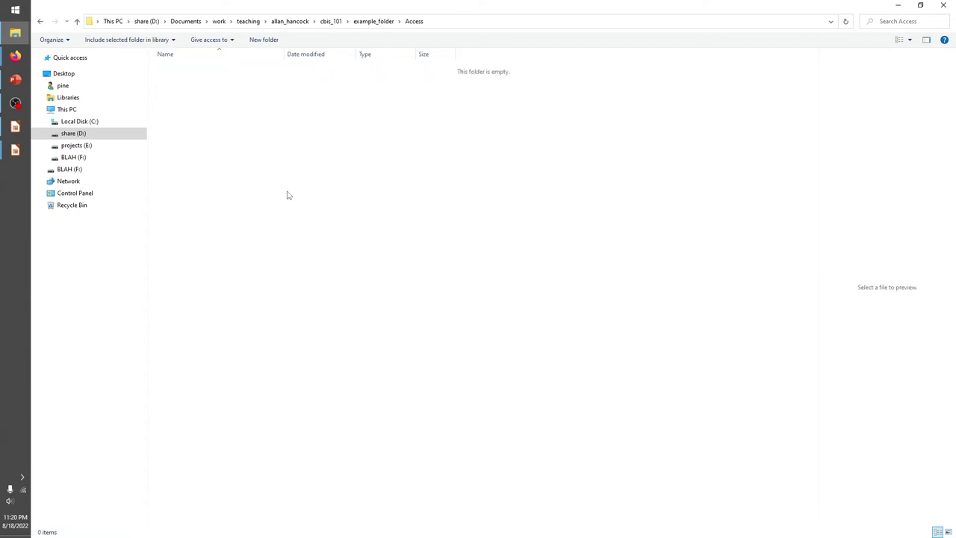
- Check the Excel folder, and move the syllabus document from the Experiencing MIS folder to the Recycle Bin
key("alt+Left")
double_click(183, 80)
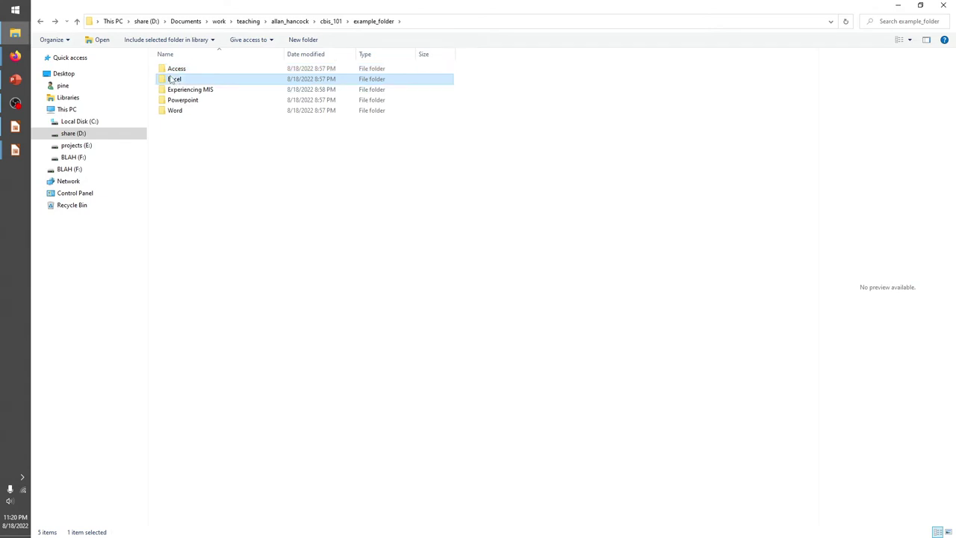
key("alt+Left")
double_click(190, 90)
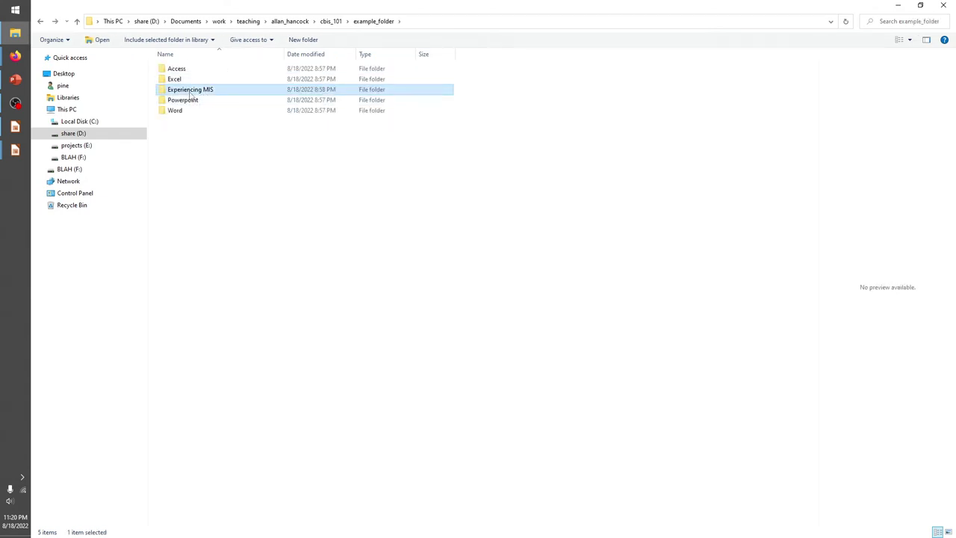
left_click(187, 71)
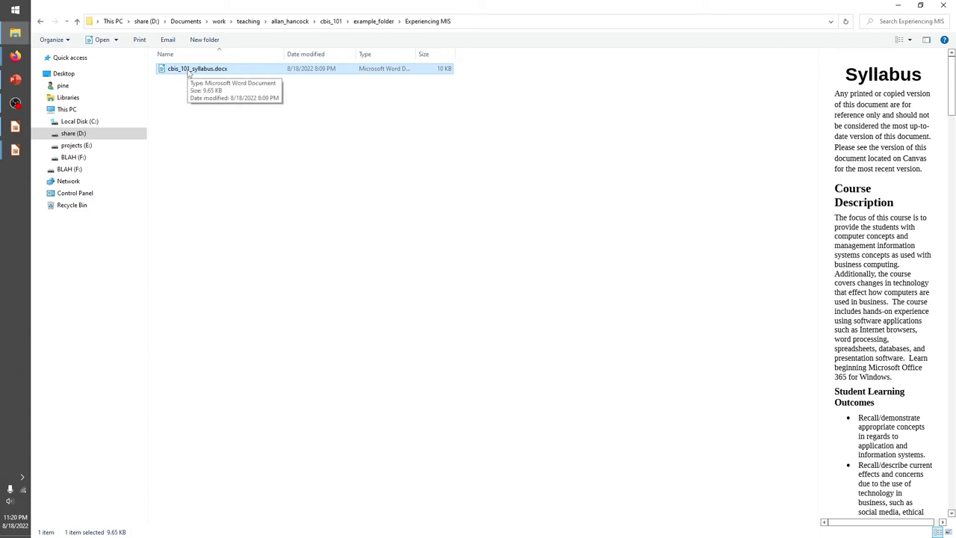
left_click_drag(189, 73, 81, 207)
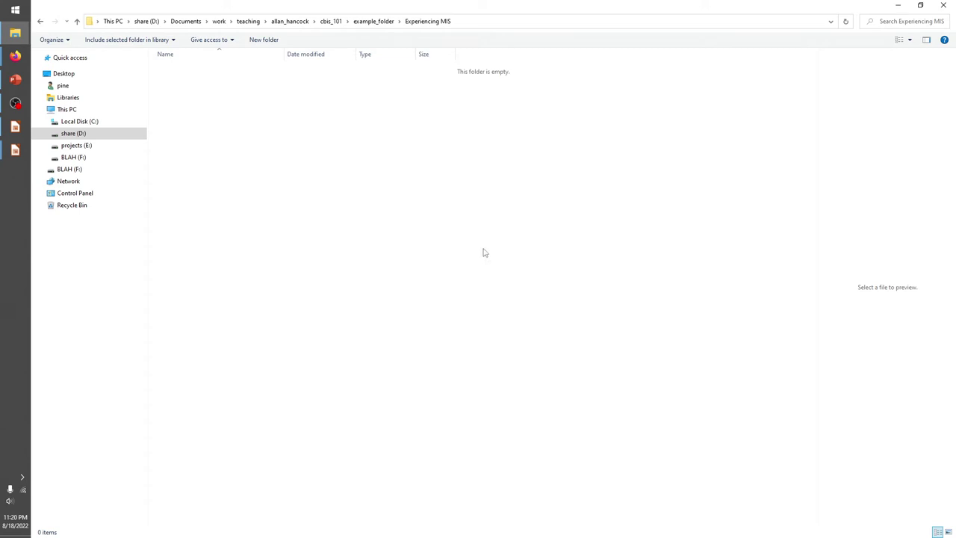
- Open the Word folder in example_folder and delete its blah subfolder
key("alt+Up")
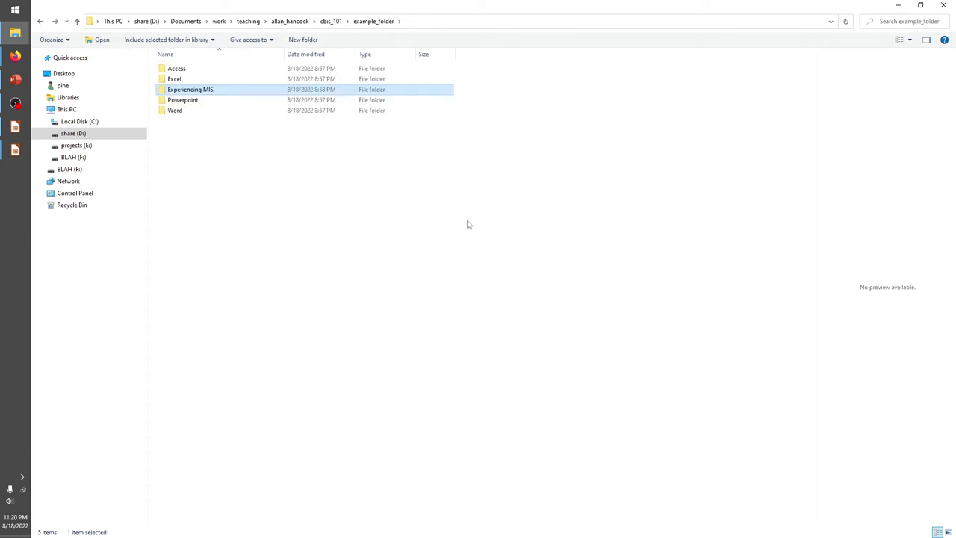
double_click(194, 109)
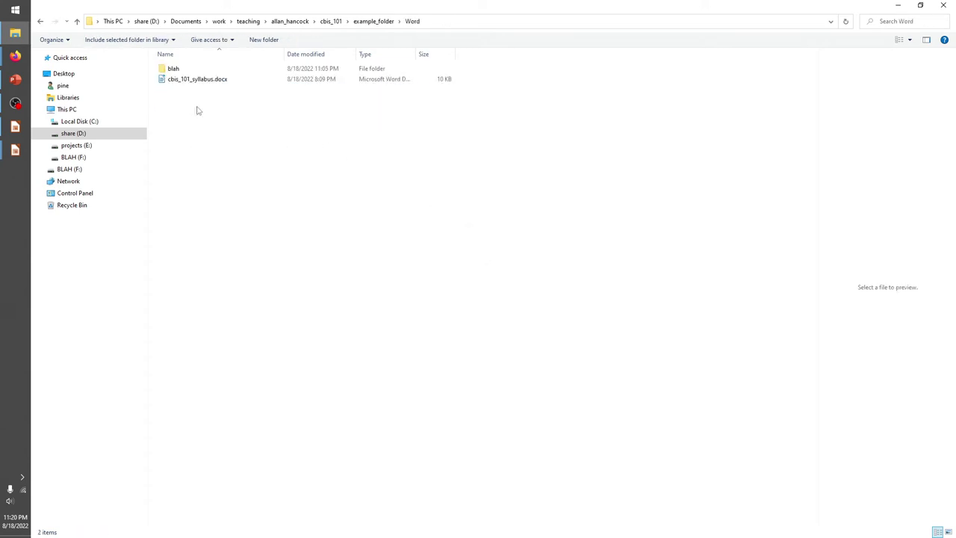
right_click(188, 69)
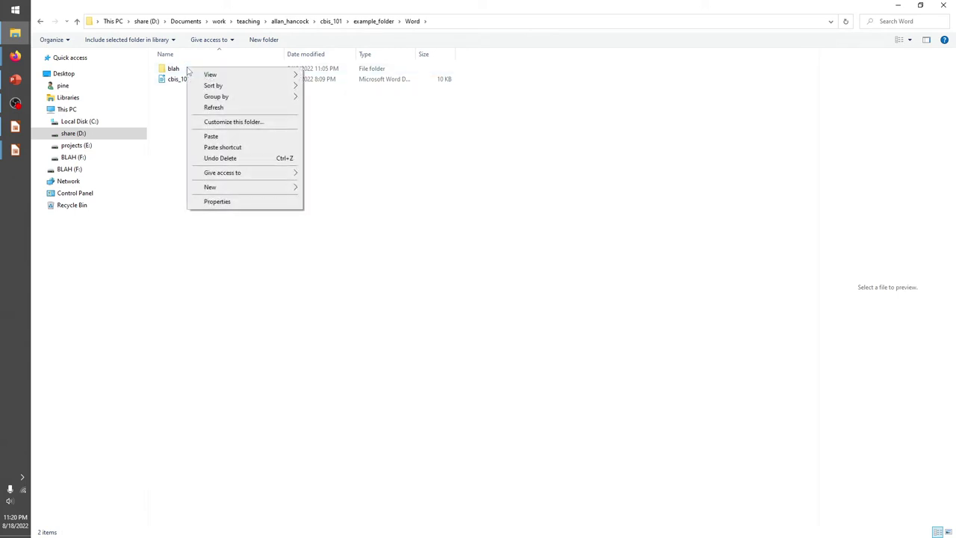
left_click(173, 70)
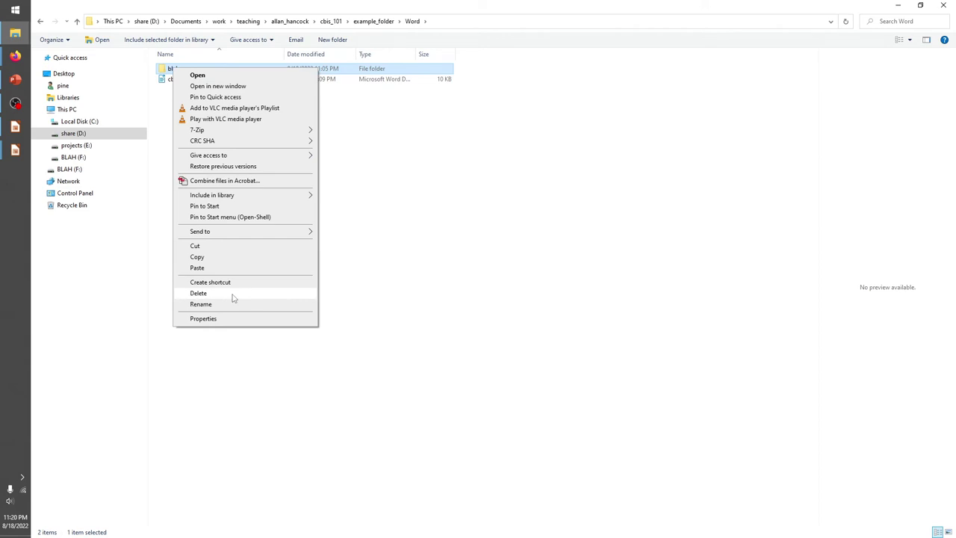
left_click(232, 296)
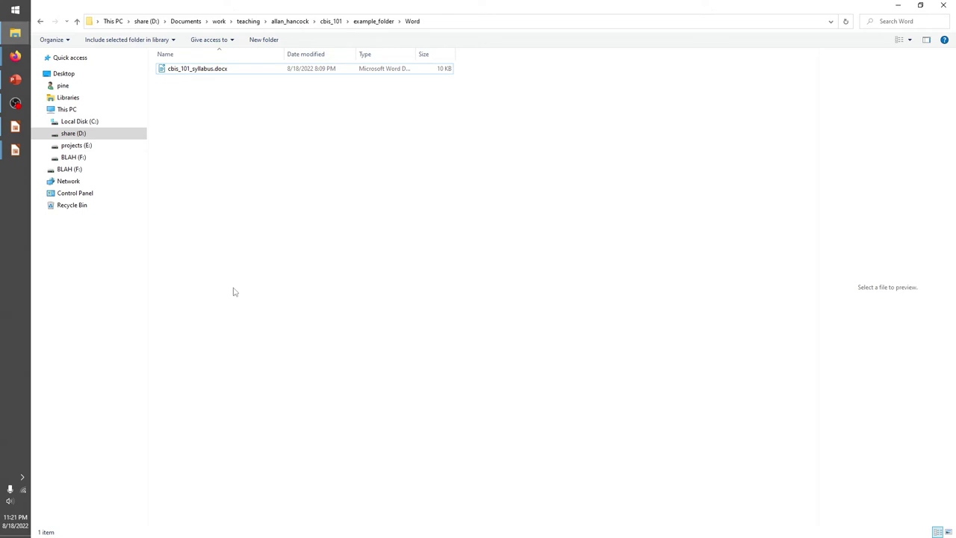
- Open the Recycle Bin and try to restore the blah folder together with the second deleted syllabus document
left_click(75, 206)
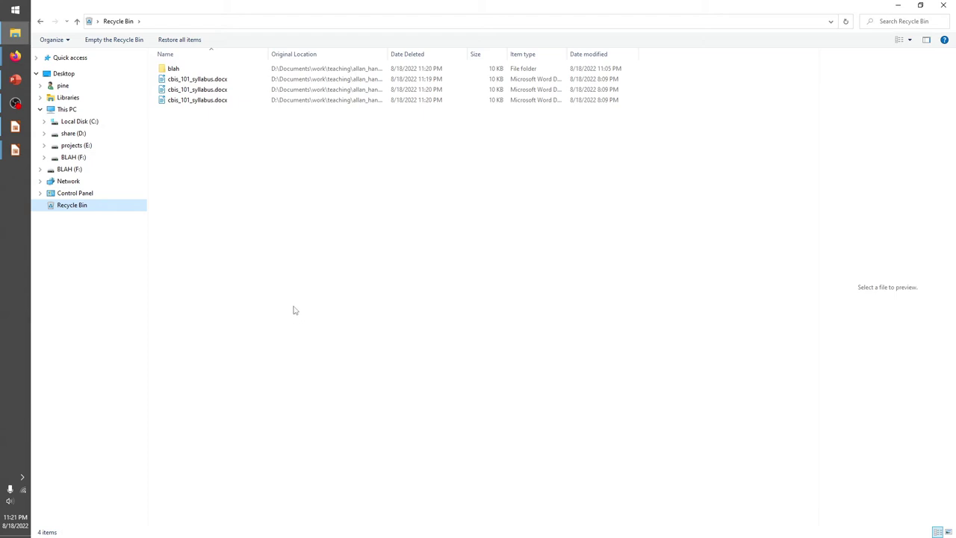
right_click(173, 72)
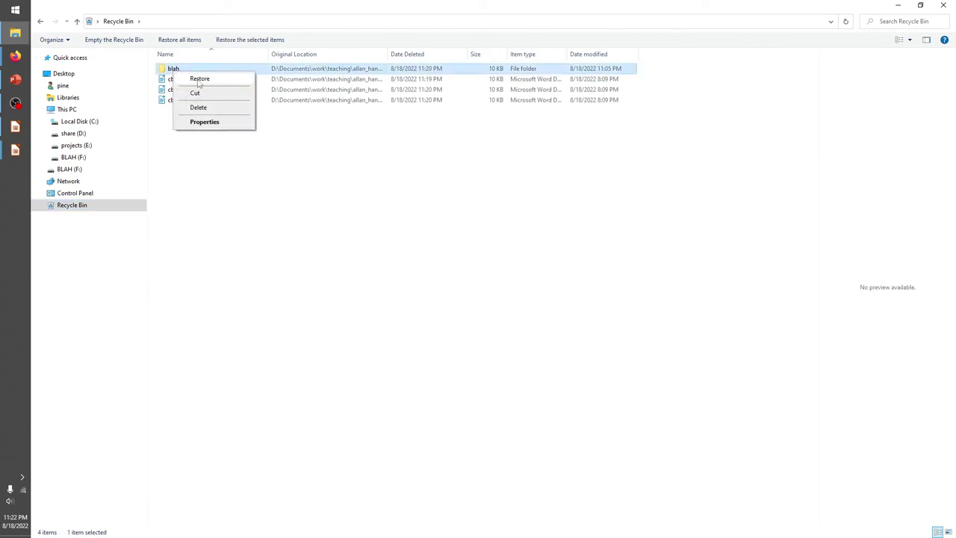
left_click(348, 195)
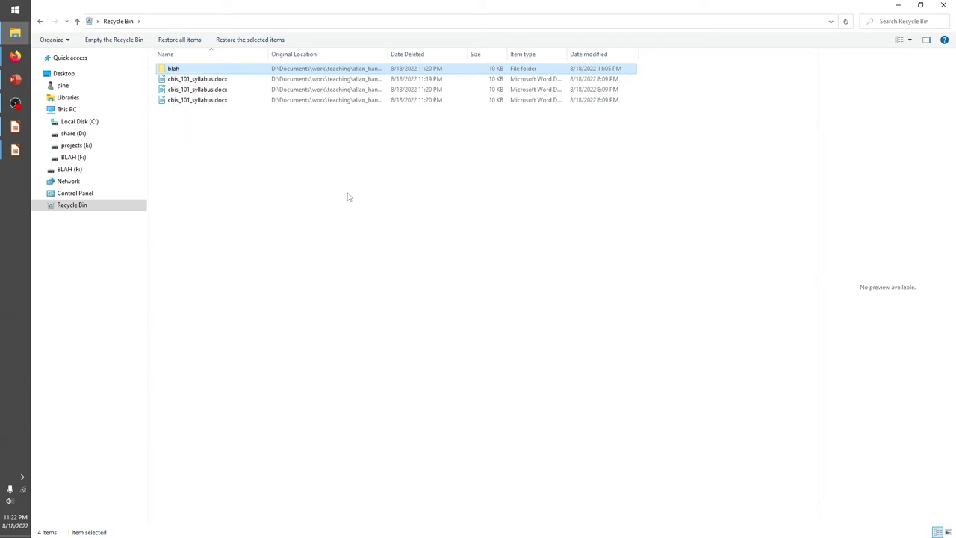
left_click(214, 70)
left_click(209, 90, "ctrl")
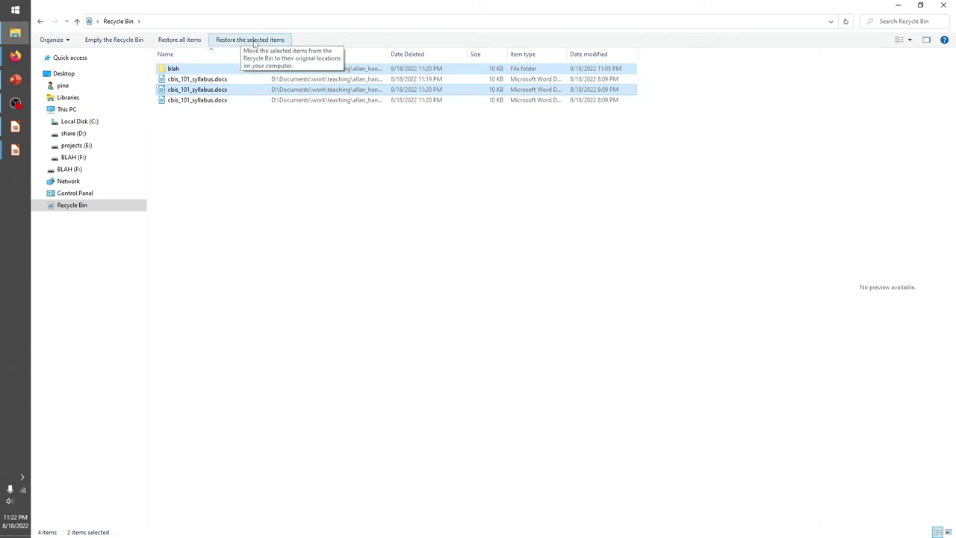
left_click(254, 42)
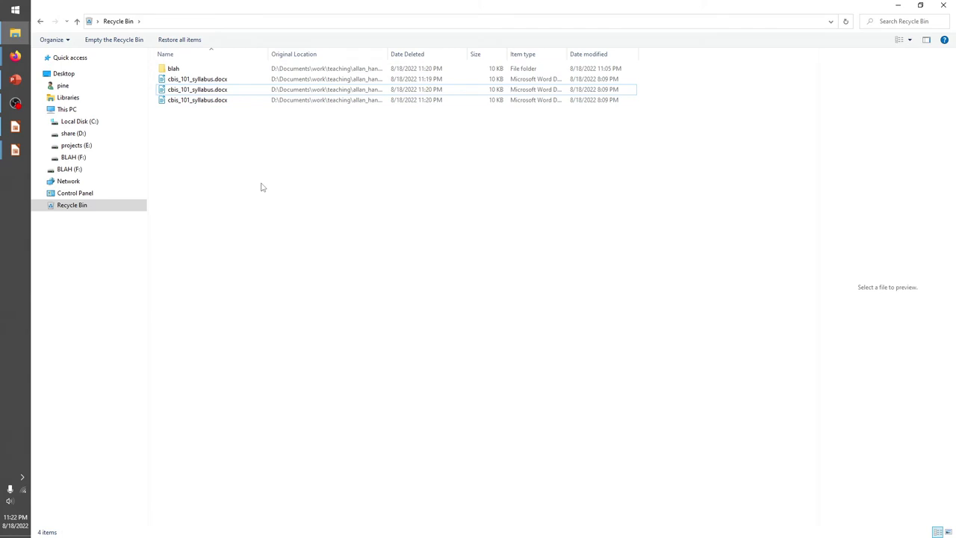
- Restore only the blah folder from the Recycle Bin and return to the Word folder to check it
left_click(178, 69)
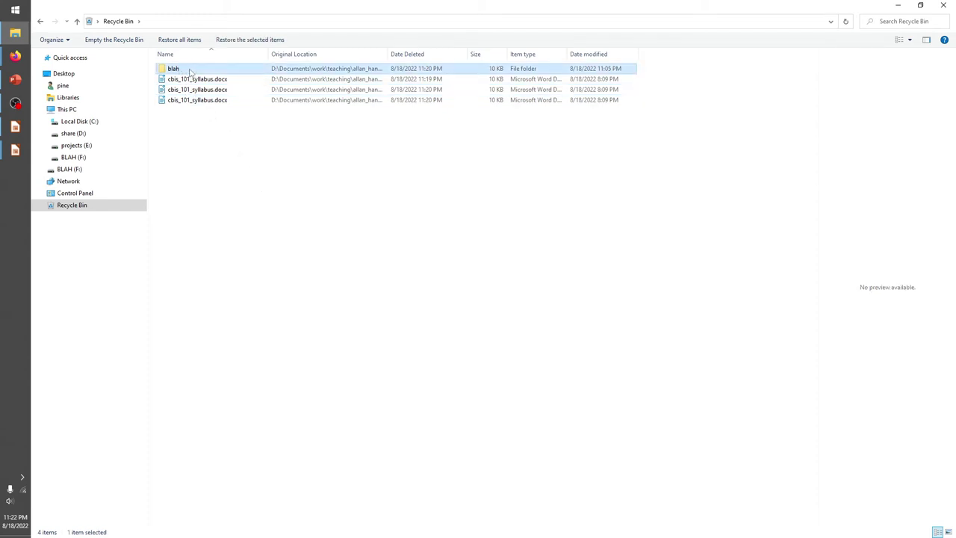
left_click(251, 42)
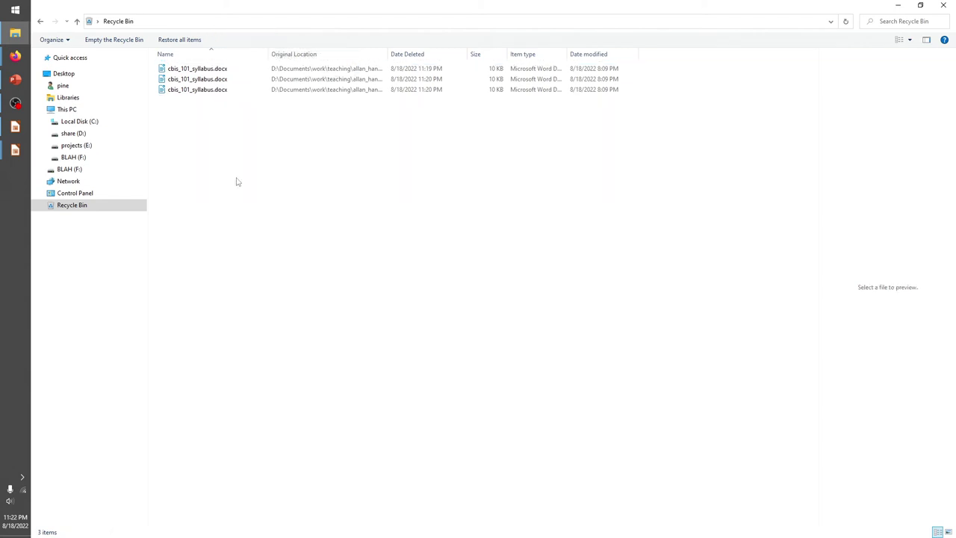
left_click(41, 21)
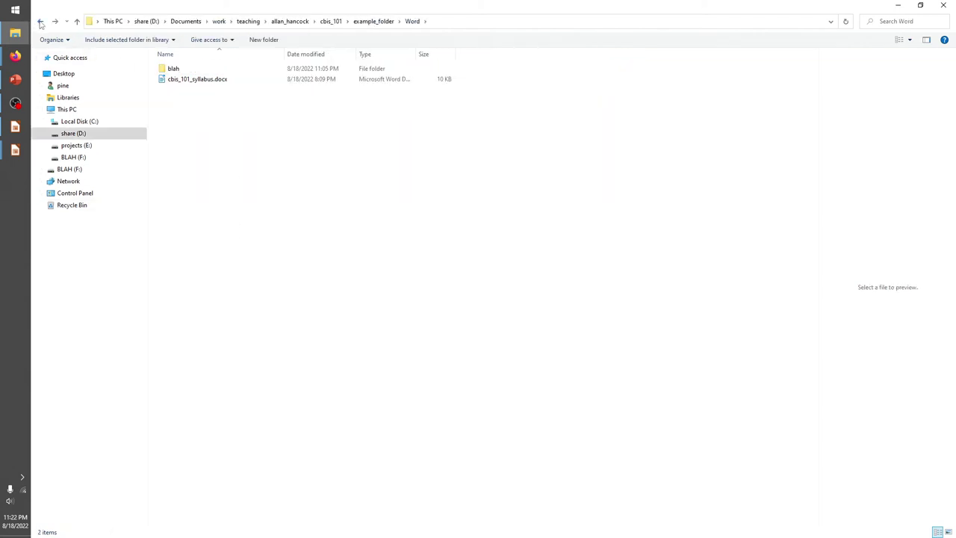
- Delete the blah folder from the Word folder again and permanently empty the Recycle Bin
left_click(189, 69)
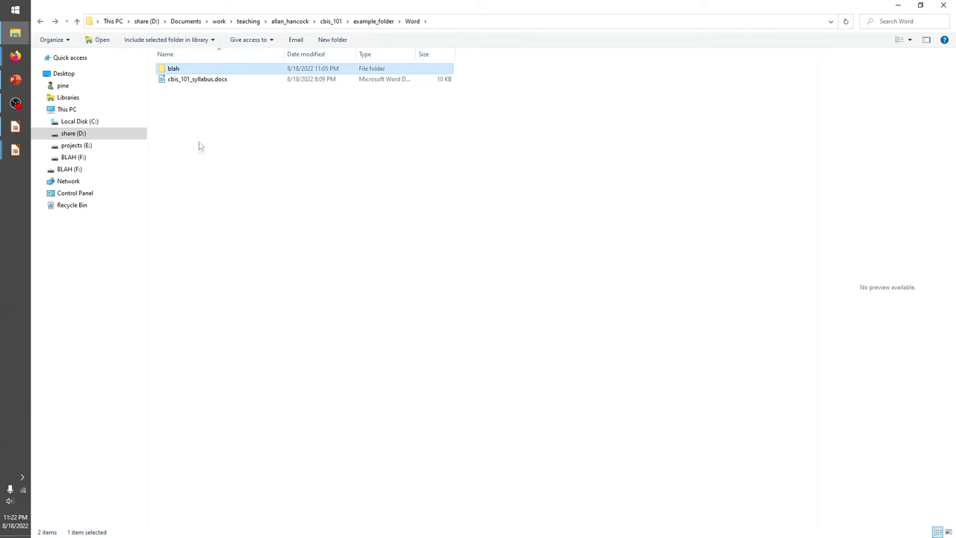
key("Delete")
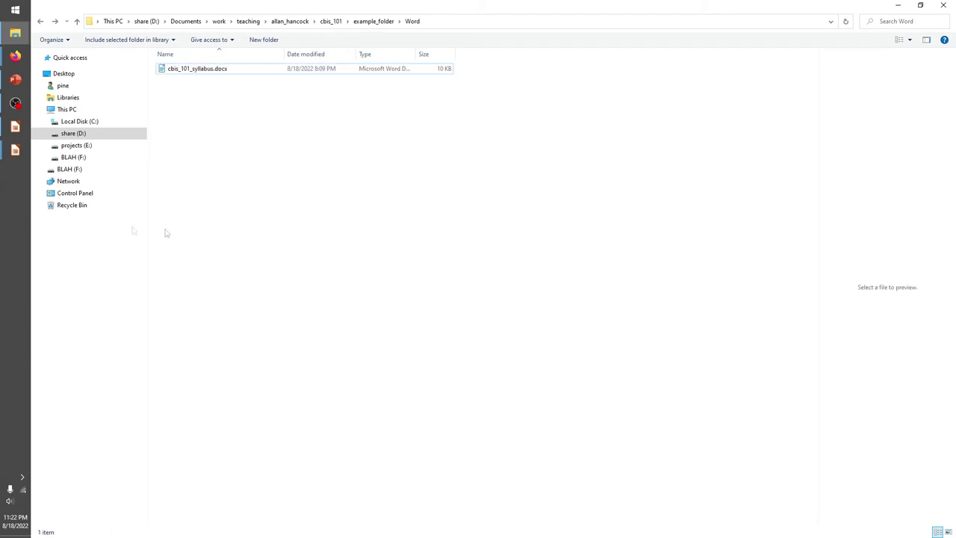
left_click(61, 206)
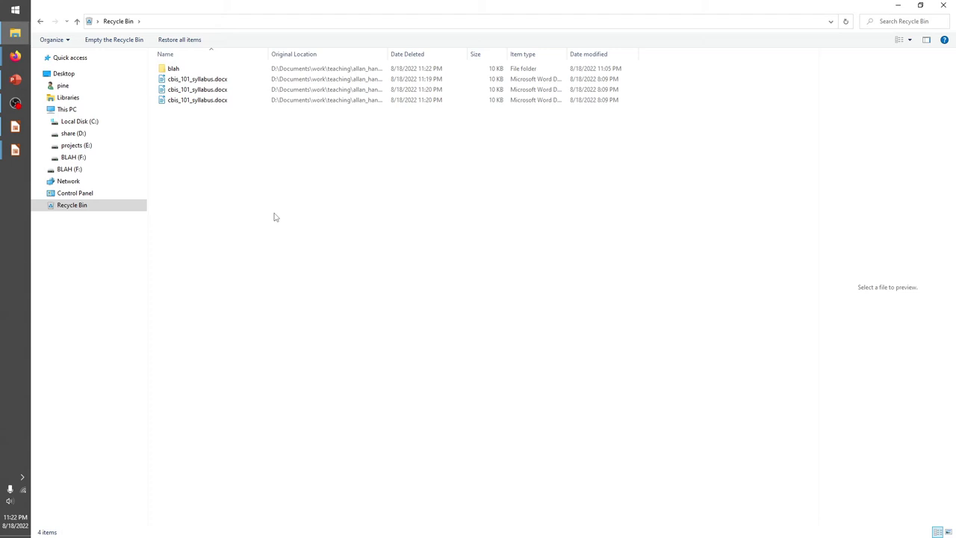
right_click(80, 211)
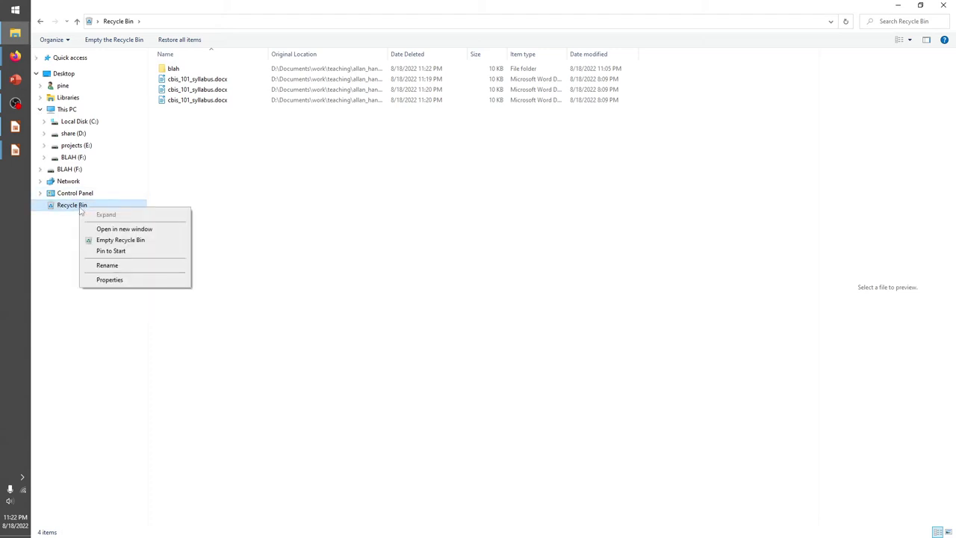
left_click(131, 241)
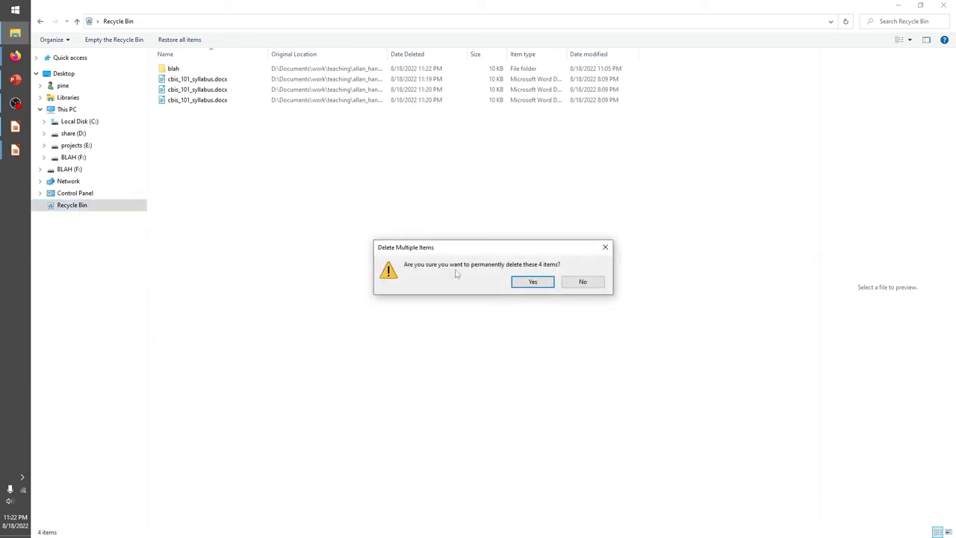
left_click(541, 283)
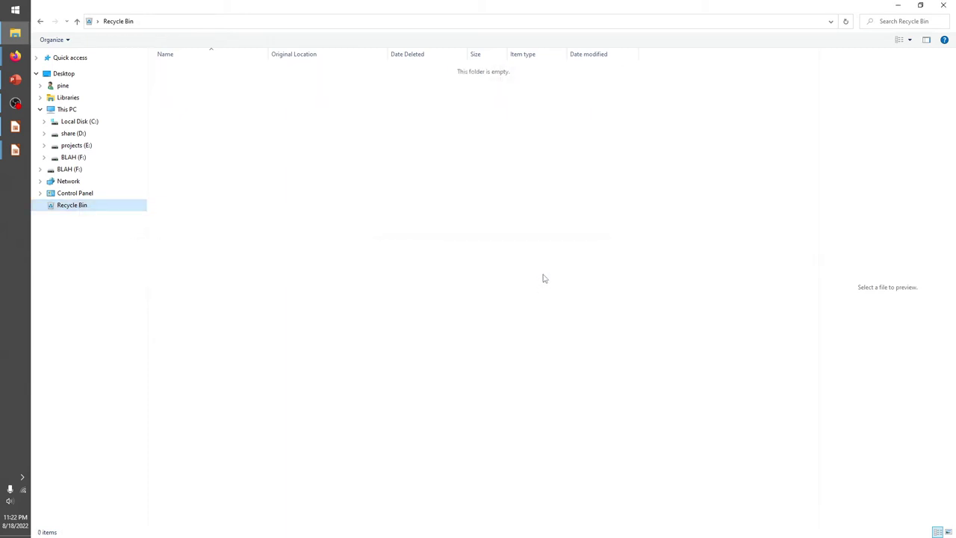
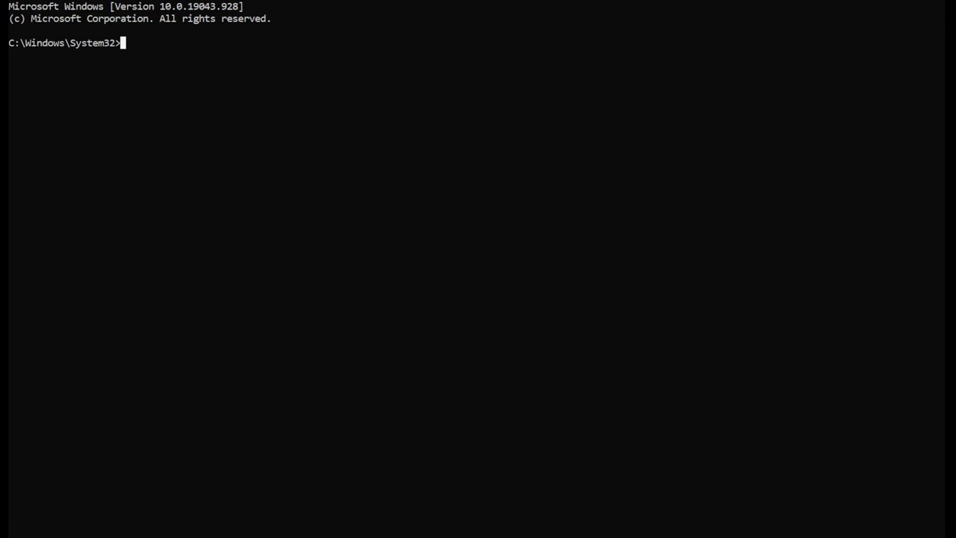
- In Command Prompt, switch drive and directory to D:\Documents\work\teaching\allan_hancock\cbis_101\ with cd /d
type("cd /d")
type("D:")
type("\\")
type("Document")
key("BackSpace")
key("BackSpace")
key("BackSpace")
key("BackSpace")
type("j")
key("BackSpace")
type("ments\\")
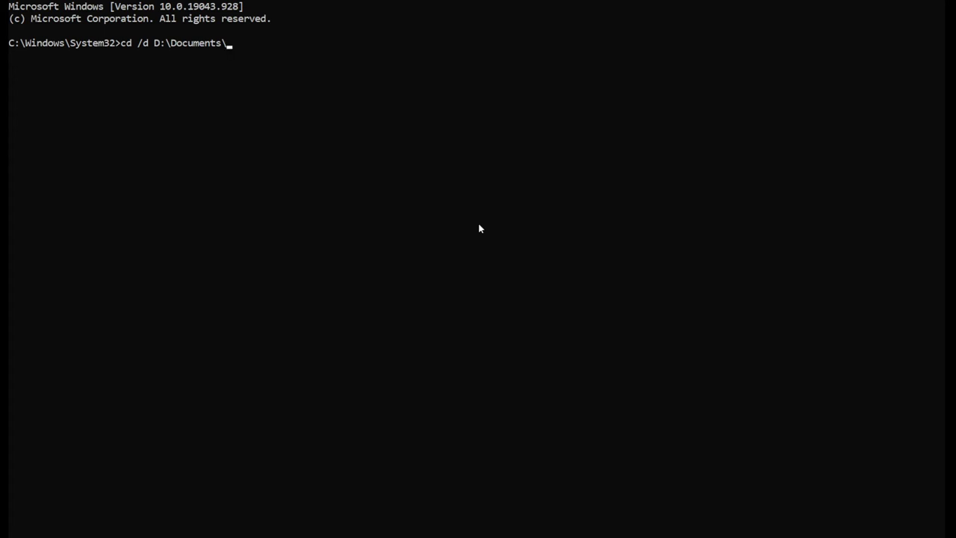
type("work\\teaching\\allan_hancock\\")
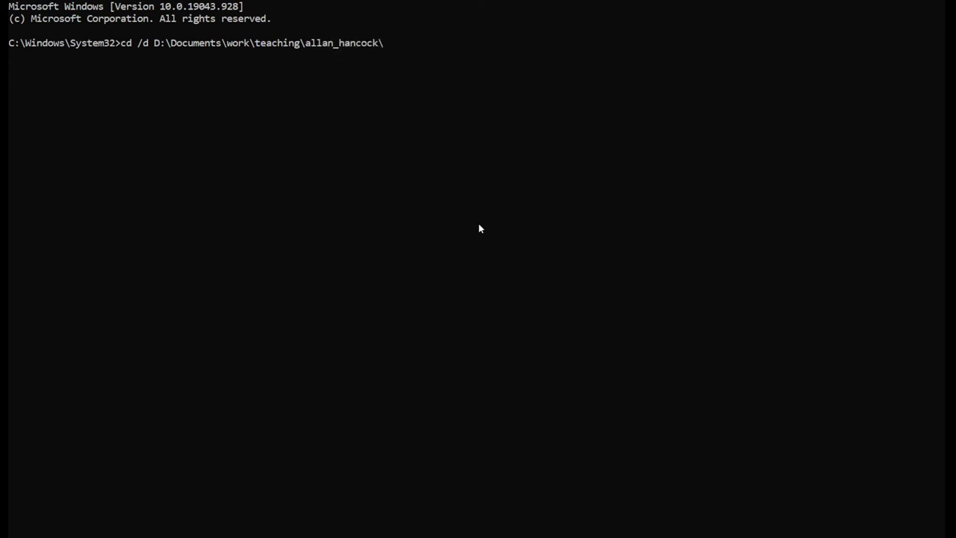
type("cbis_101\\")
key("Return")
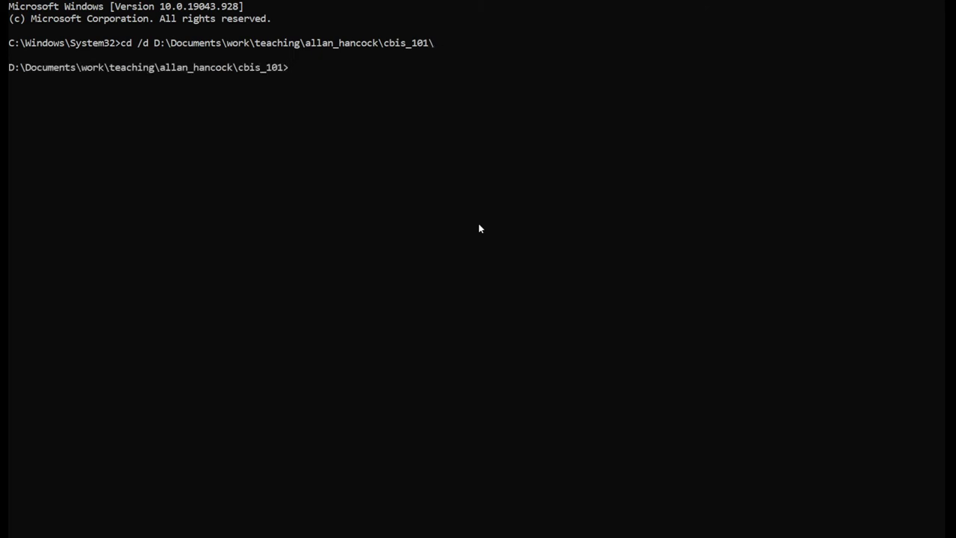
- Change into the example_folder subdirectory and list its contents with dir
type("cd example_folder")
key("Return")
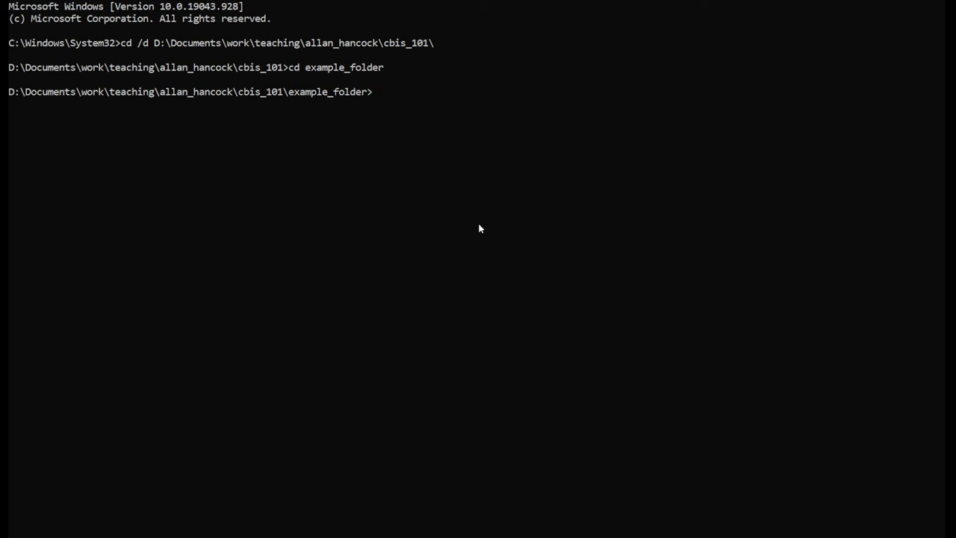
type("dir")
key("Return")
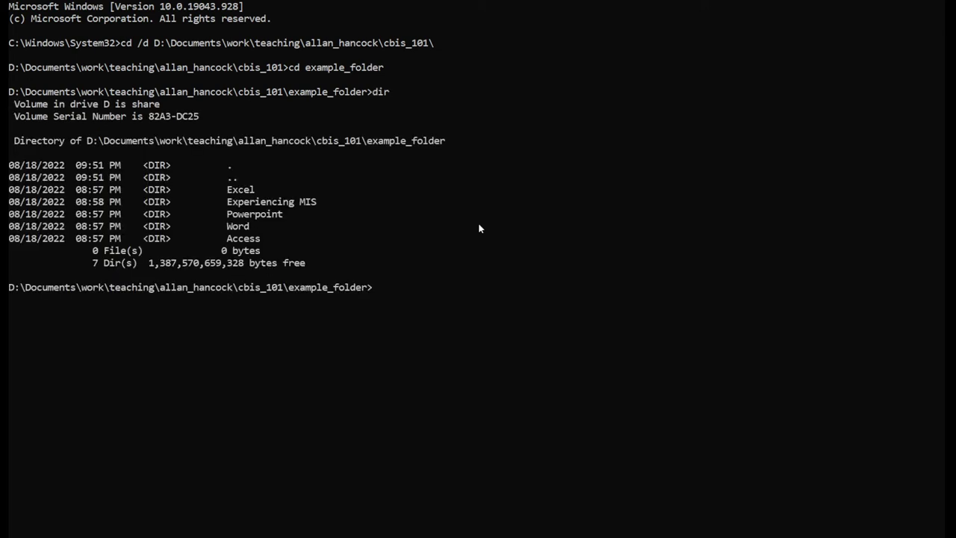
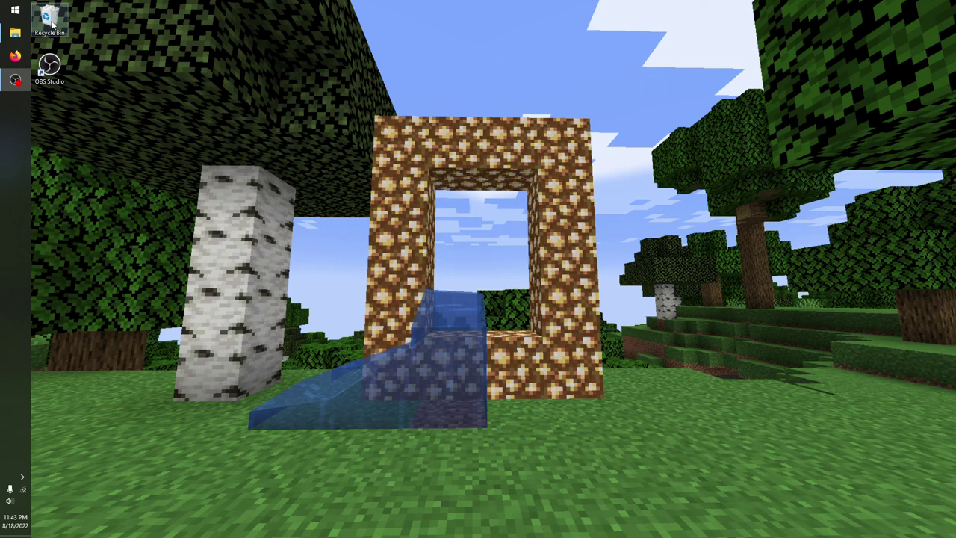
- Empty the Recycle Bin from the desktop, permanently deleting the video file in it
right_click(52, 24)
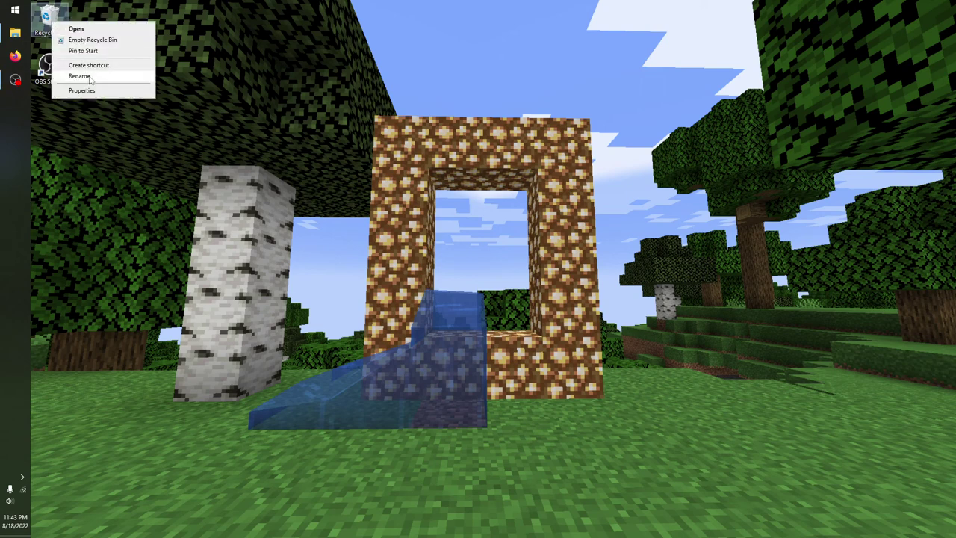
left_click(91, 39)
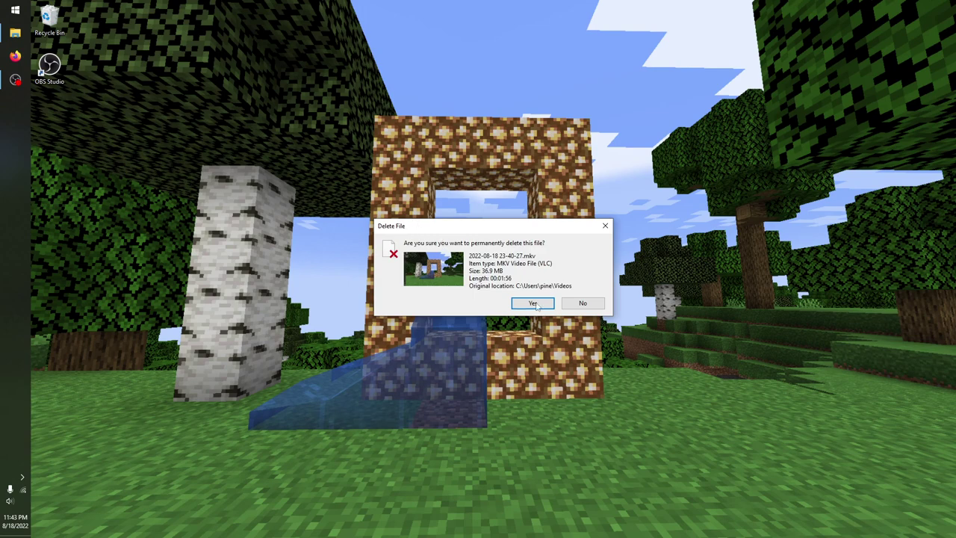
left_click(535, 305)
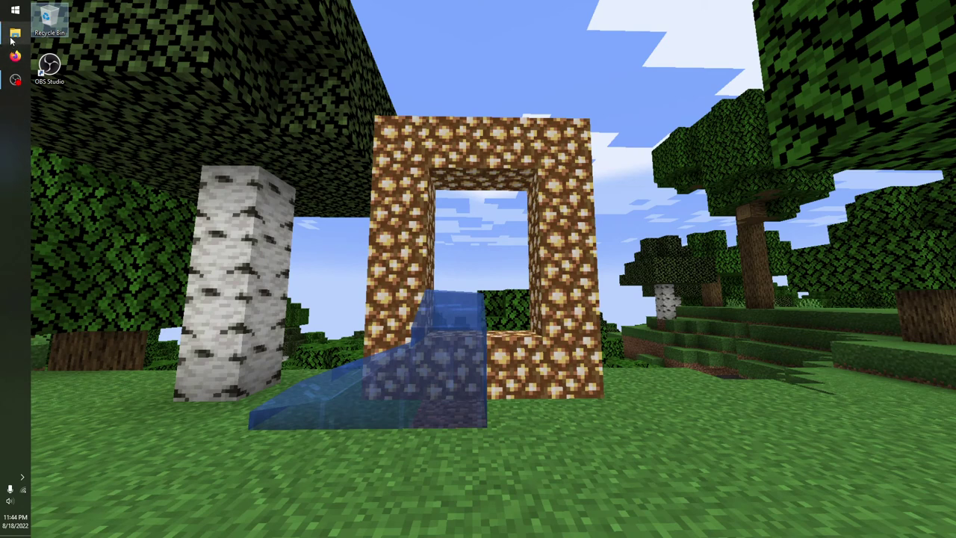
- Bring up the Videos folder window, move it around the desktop, and take it off the visible screen
mouse_move(11, 40)
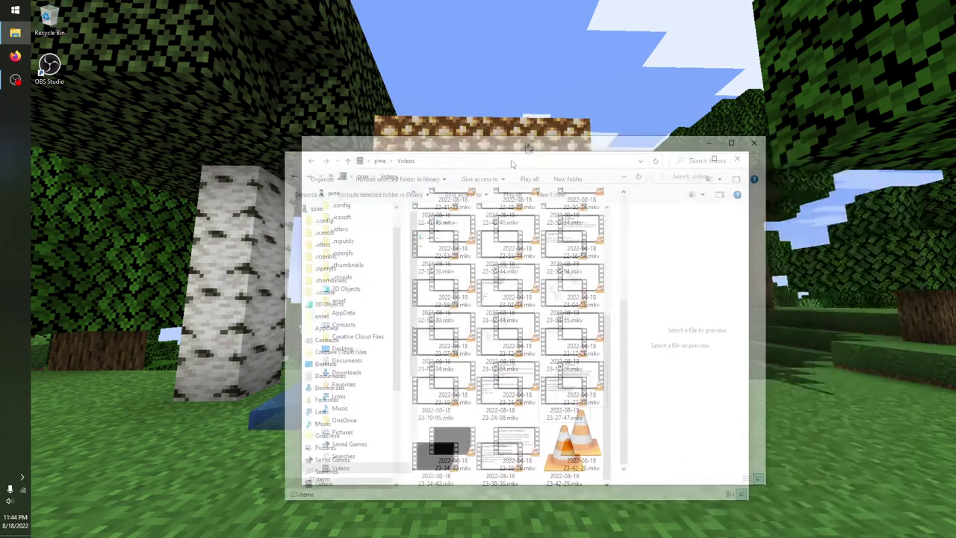
left_click_drag(585, 135, 955, 269)
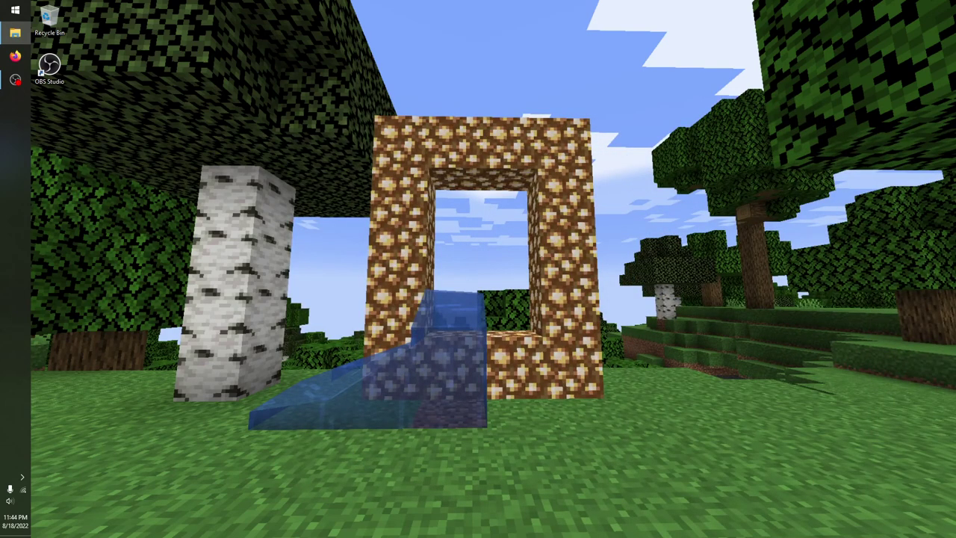
left_click_drag(955, 15, 955, 52)
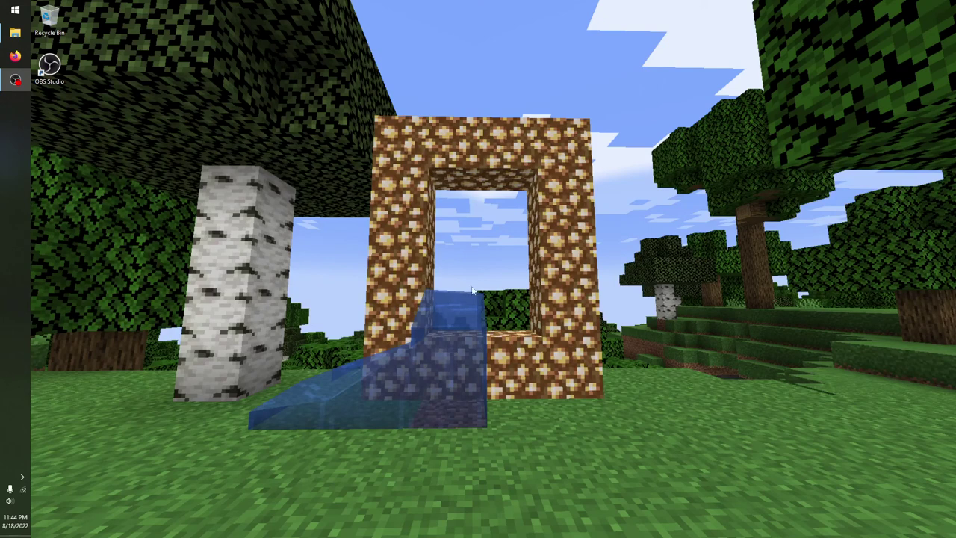
right_click(11, 252)
key("Escape")
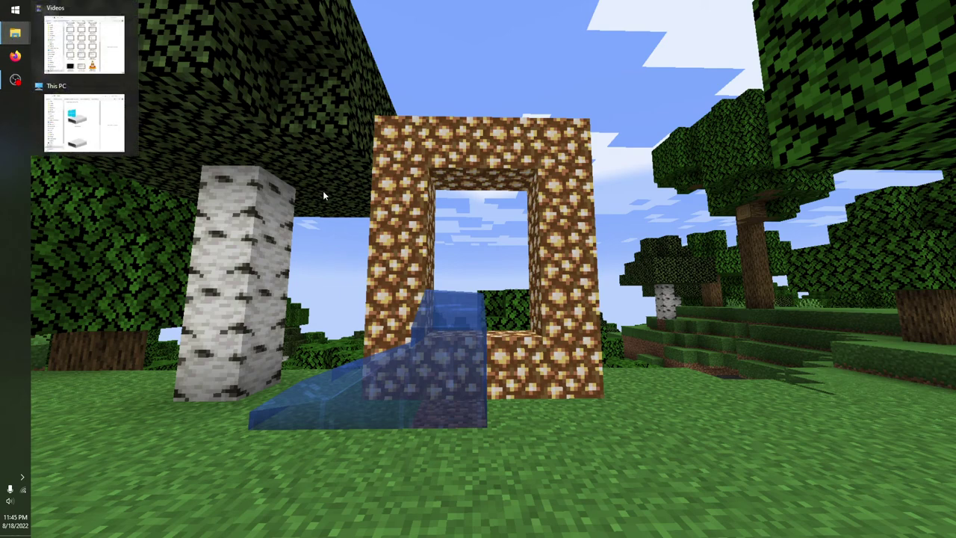
- Place the This PC window on the desktop and switch its view to large icons
left_click_drag(812, 166, 407, 61)
left_click(611, 88)
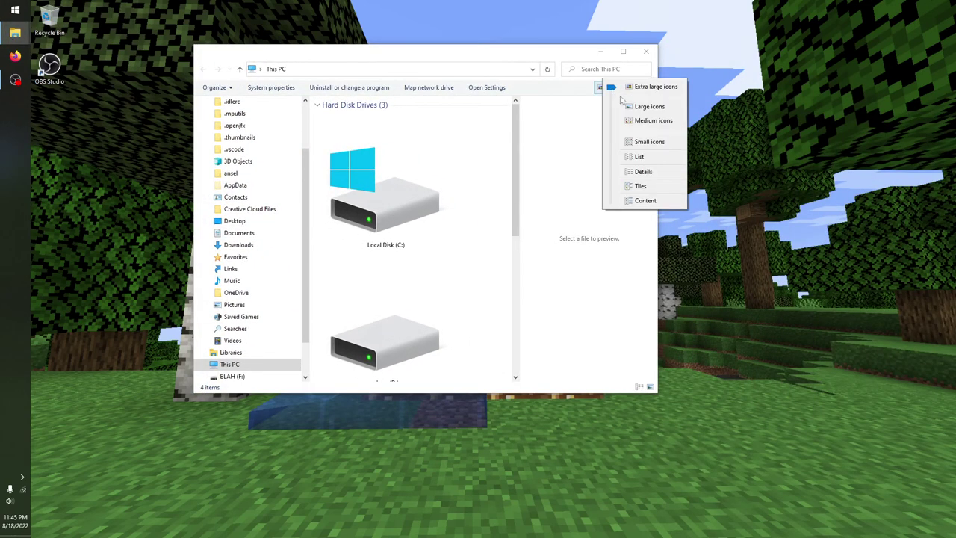
left_click(632, 109)
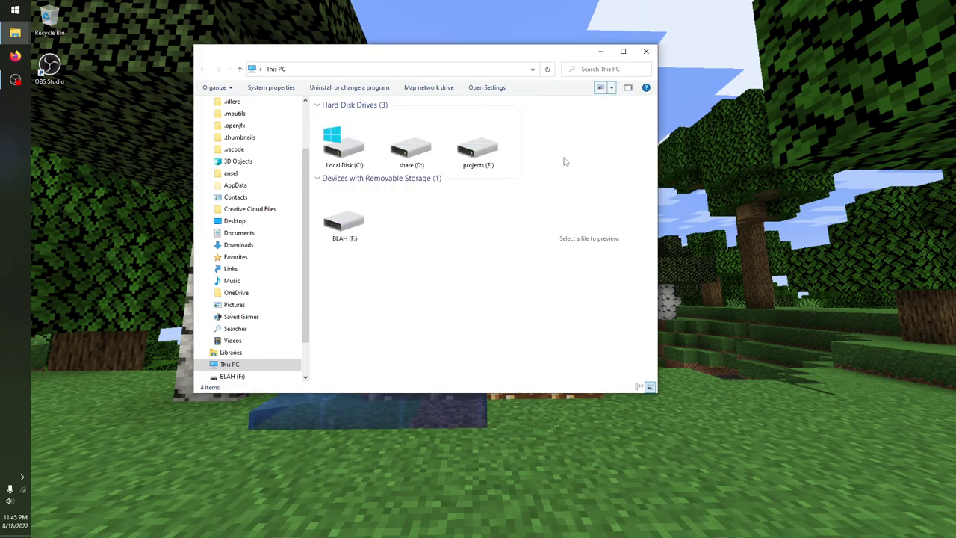
- Move the This PC window lower on the desktop and make it slightly smaller by its lower corner
left_click_drag(501, 58, 472, 100)
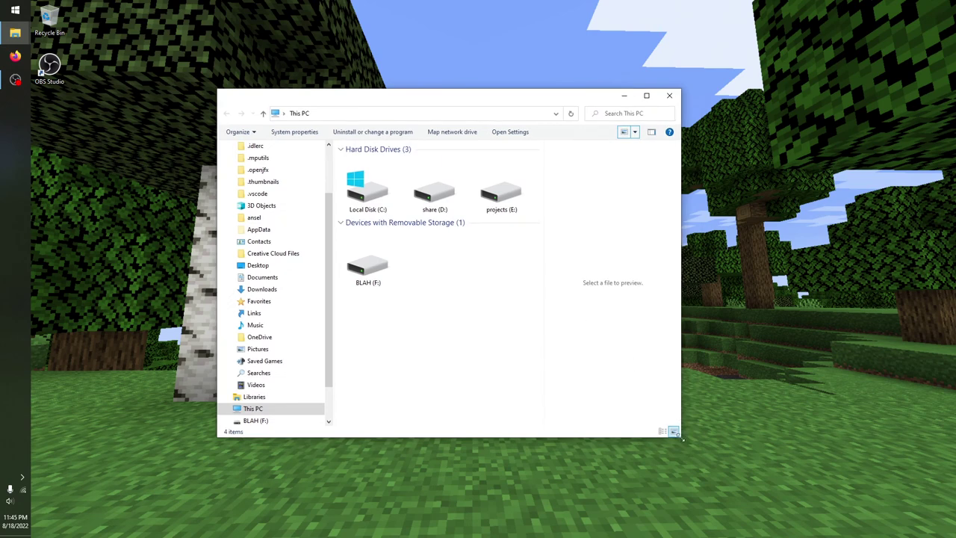
left_click_drag(681, 440, 641, 389)
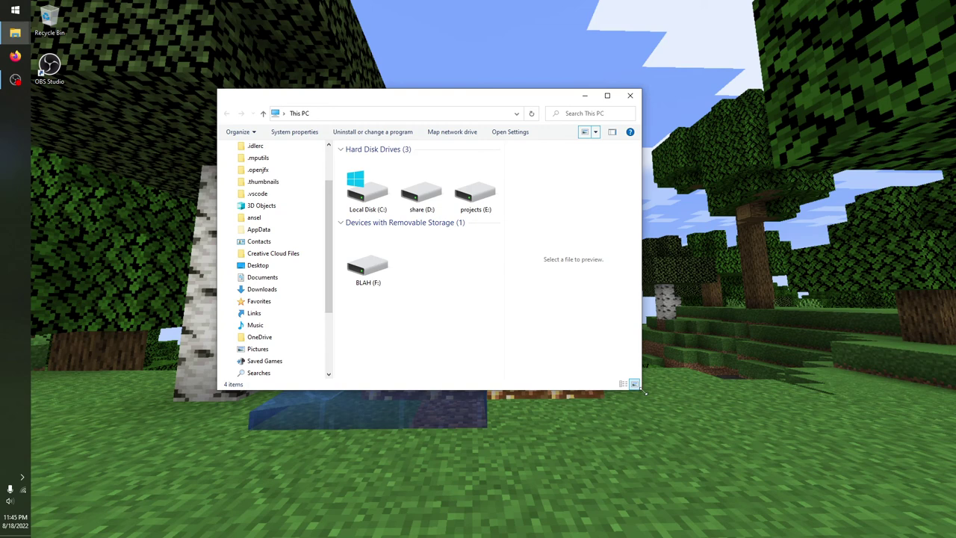
left_click_drag(644, 393, 658, 408)
mouse_move(662, 401)
left_mouse_down()
mouse_move(619, 408)
mouse_move(665, 418)
left_mouse_up()
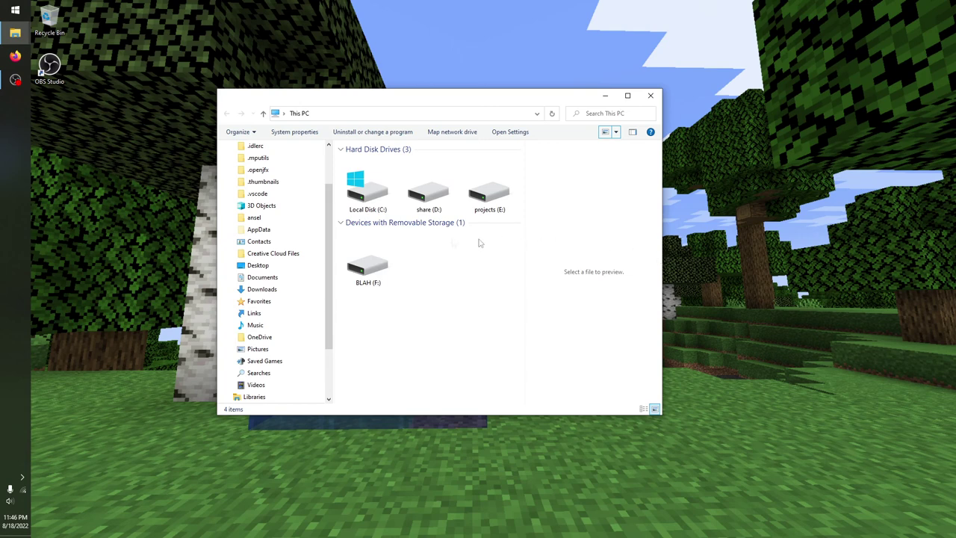
- Resize the This PC window by its individual sides, making it wider and taller
left_click_drag(217, 239, 238, 273)
left_click_drag(663, 254, 761, 268)
left_click_drag(527, 88, 559, 70)
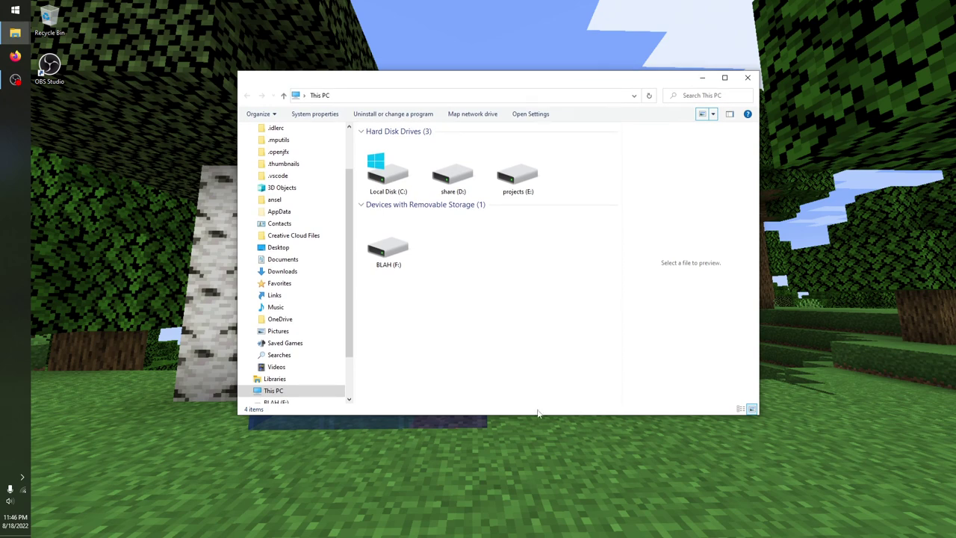
left_click_drag(537, 413, 544, 449)
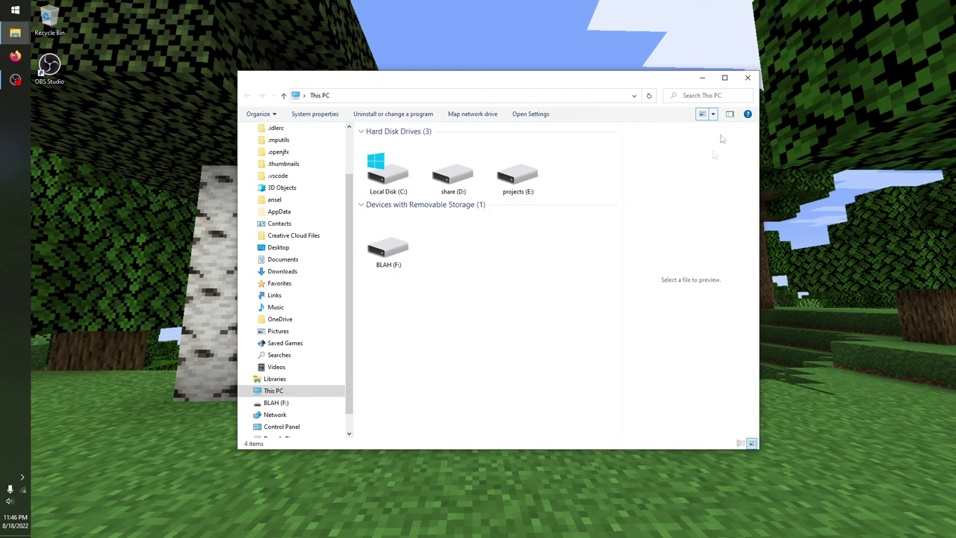
- Maximize the This PC window and restore it to its floating size
left_click(725, 79)
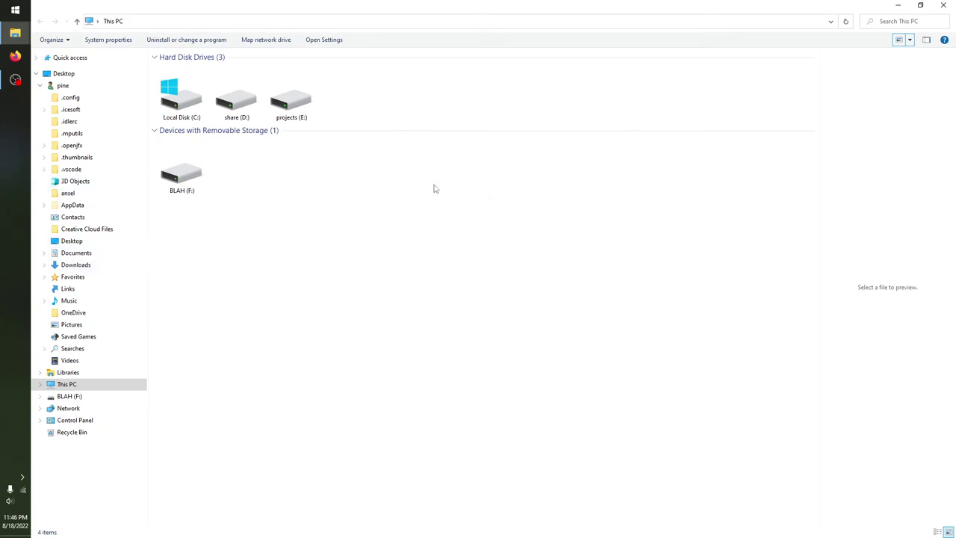
left_click(921, 6)
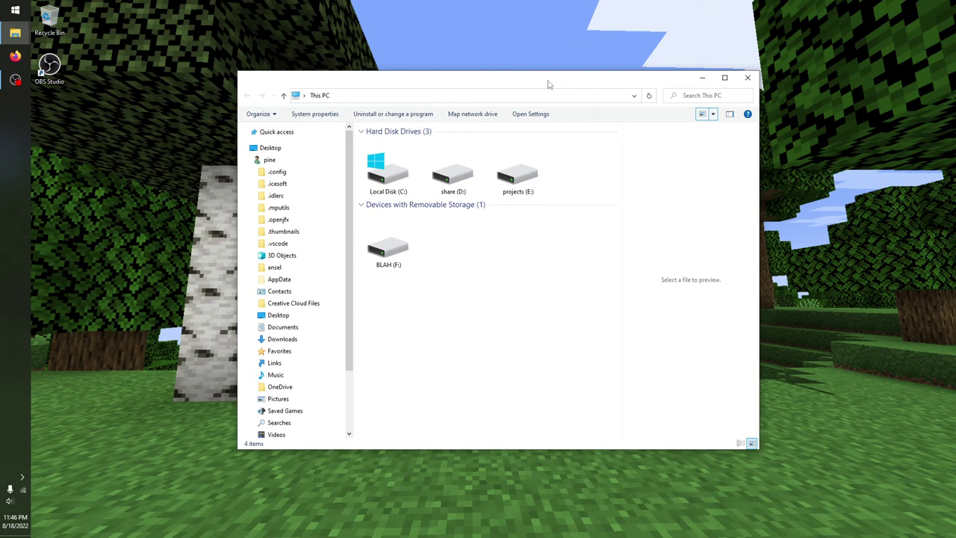
- Snap the This PC window to the left half with Videos in the right half, and minimize Videos
left_click_drag(533, 85, 18, 154)
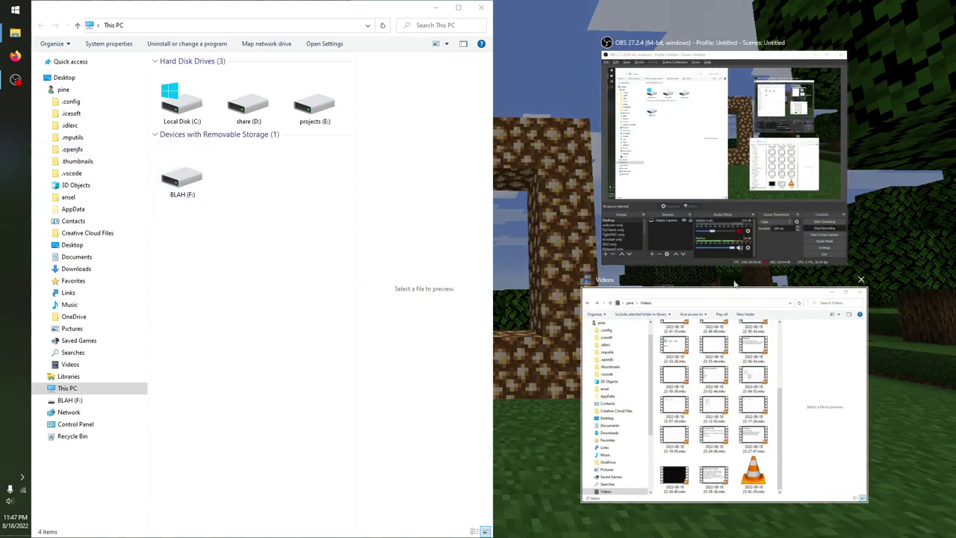
left_click(741, 386)
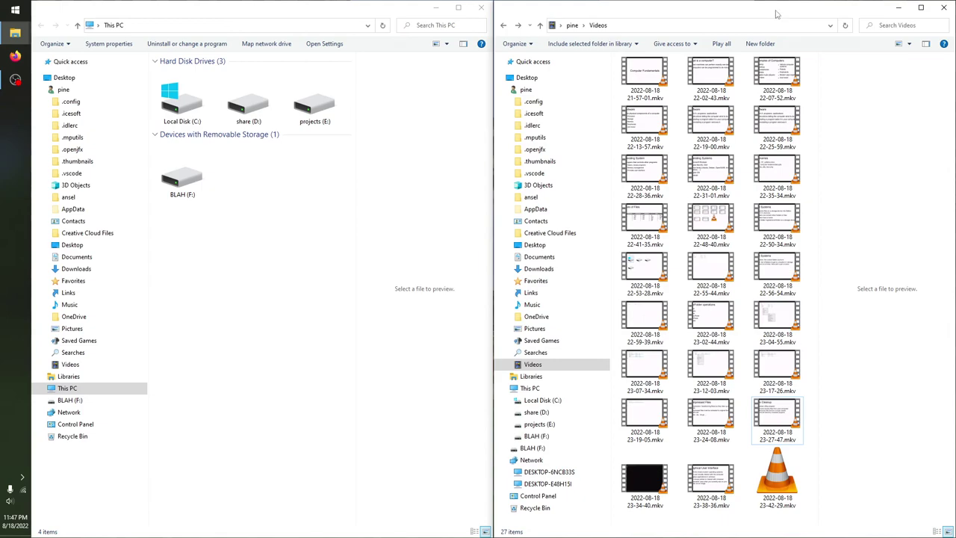
left_click(898, 7)
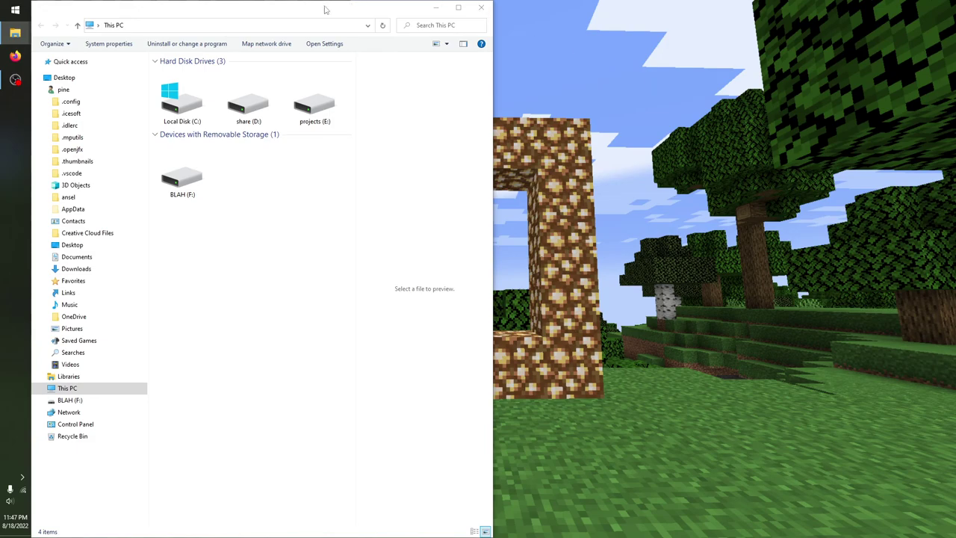
- Snap the This PC window to the right half, the lower-right quarter, and the lower-left quarter of the screen
left_click_drag(325, 10, 955, 183)
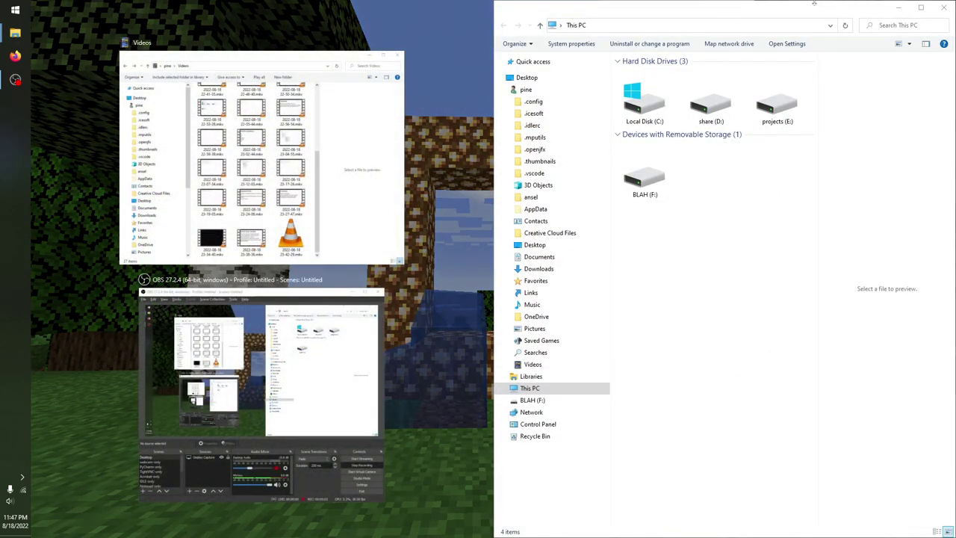
left_click_drag(815, 10, 955, 534)
left_click_drag(760, 277, 3, 536)
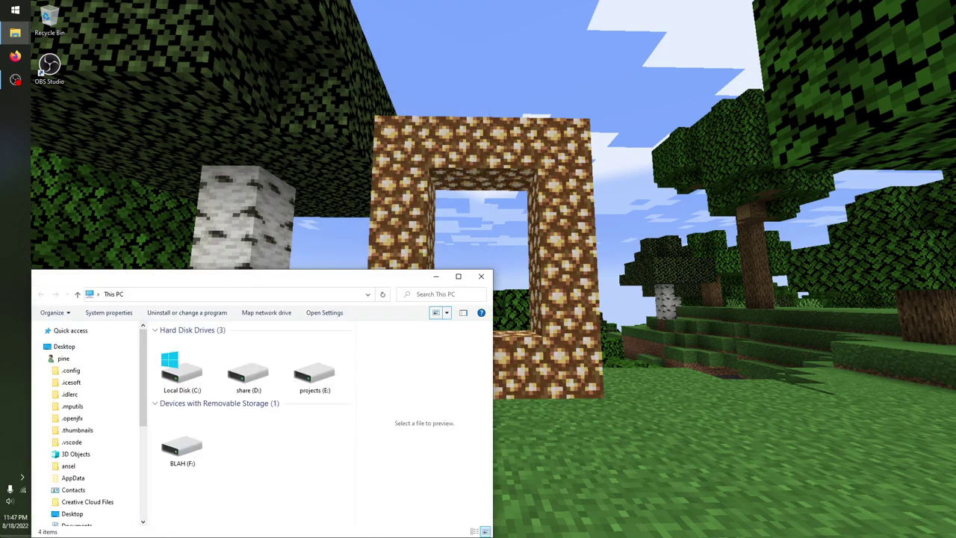
- Snap the This PC window to the upper-left quarter of the screen, and maximize it
left_click_drag(173, 280, 1, 5)
left_click_drag(170, 9, 280, 103)
left_click_drag(409, 107, 458, 3)
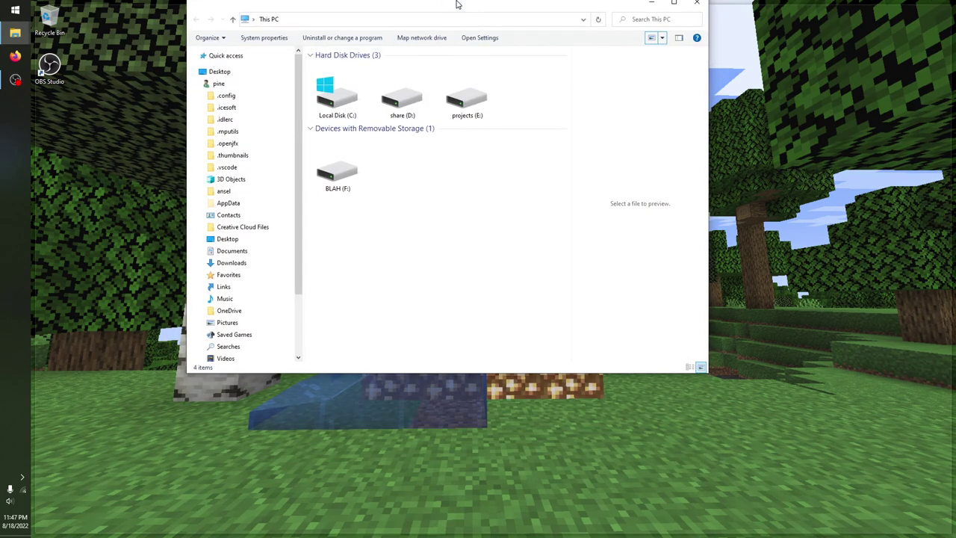
left_click_drag(458, 4, 457, 4)
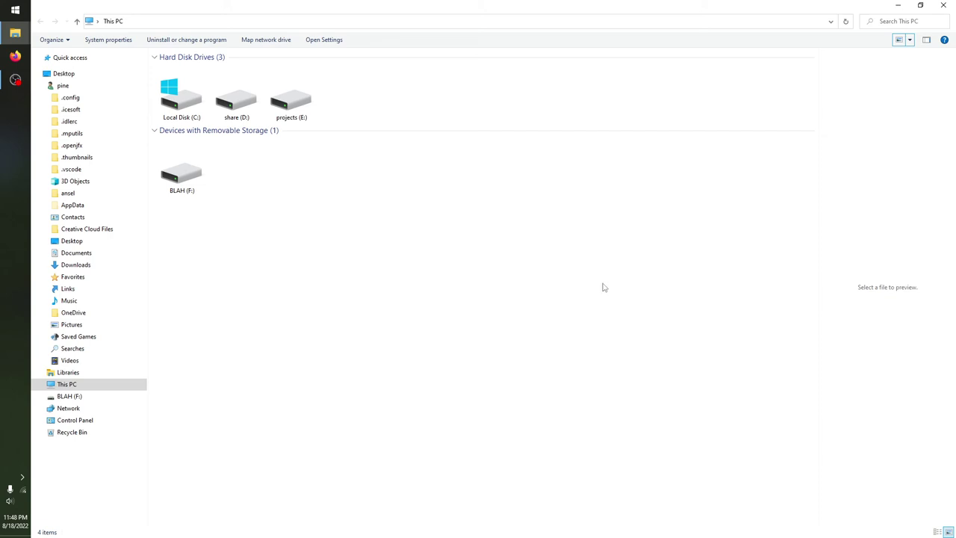
- Minimize the maximized This PC window and bring it back, twice in a row
left_click(901, 9)
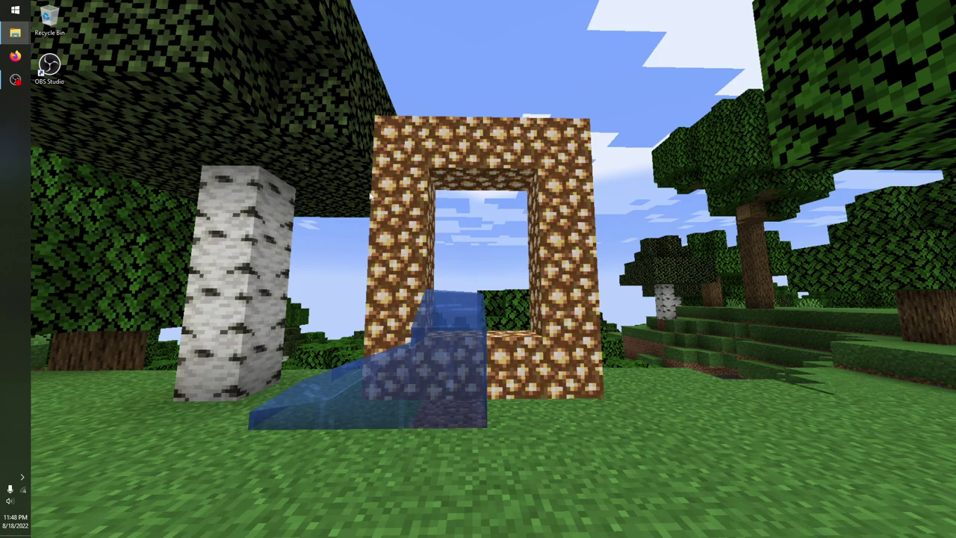
mouse_move(21, 44)
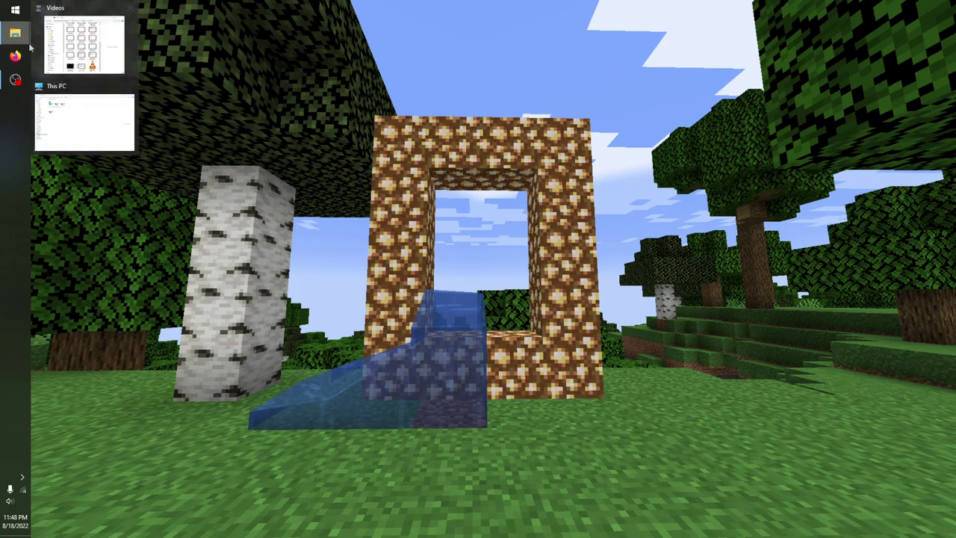
mouse_move(66, 116)
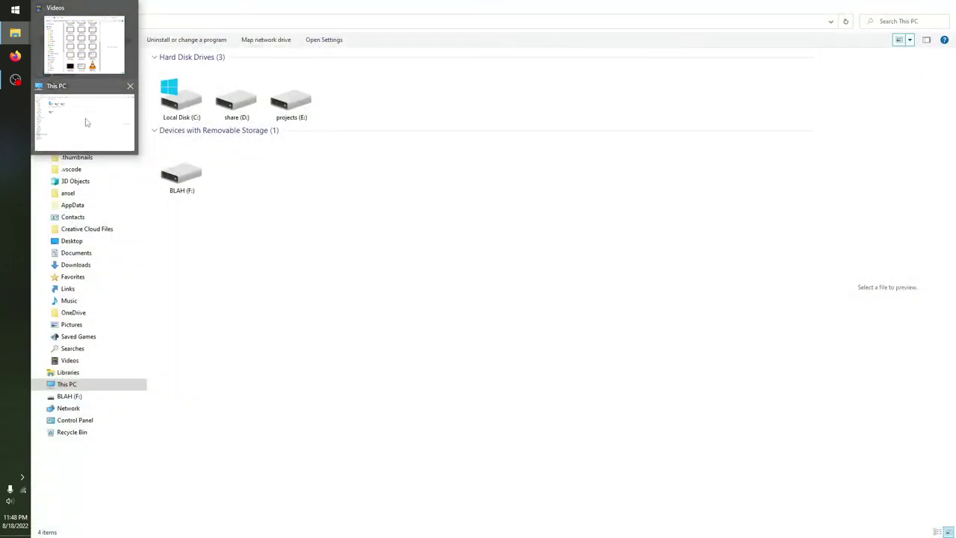
left_click(87, 122)
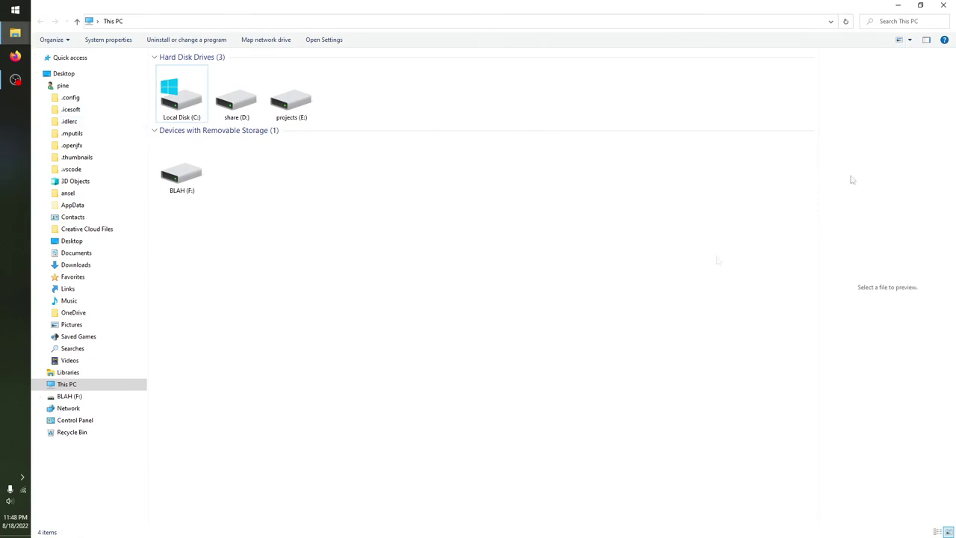
left_click(898, 5)
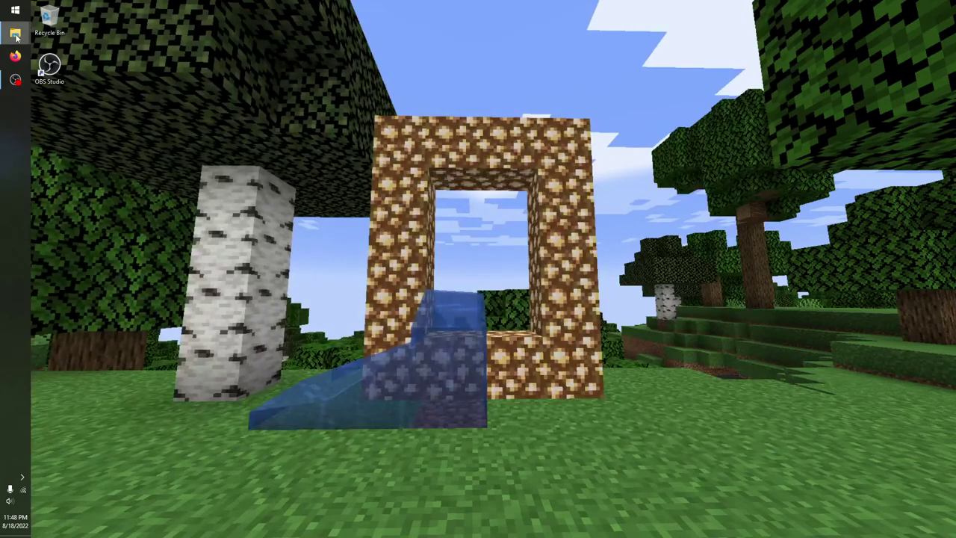
mouse_move(72, 136)
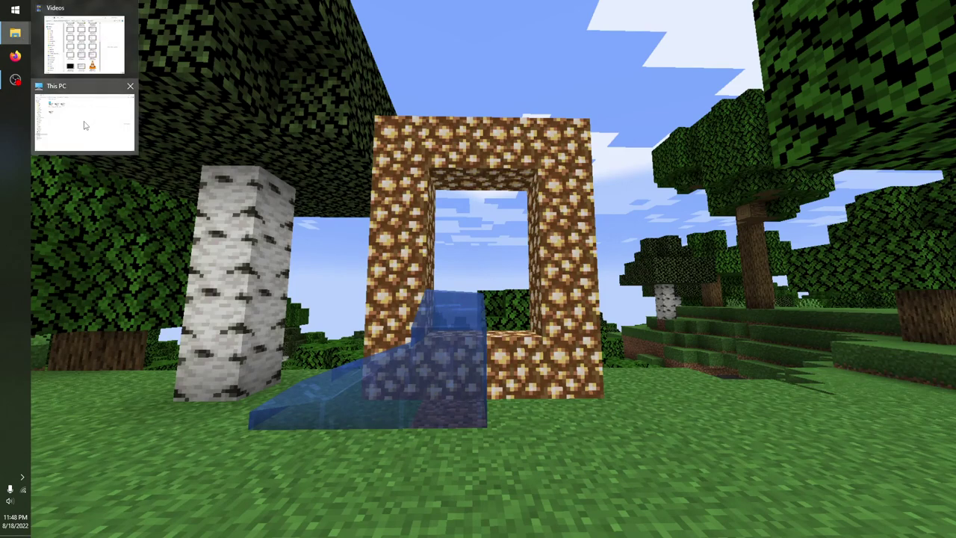
left_click(85, 113)
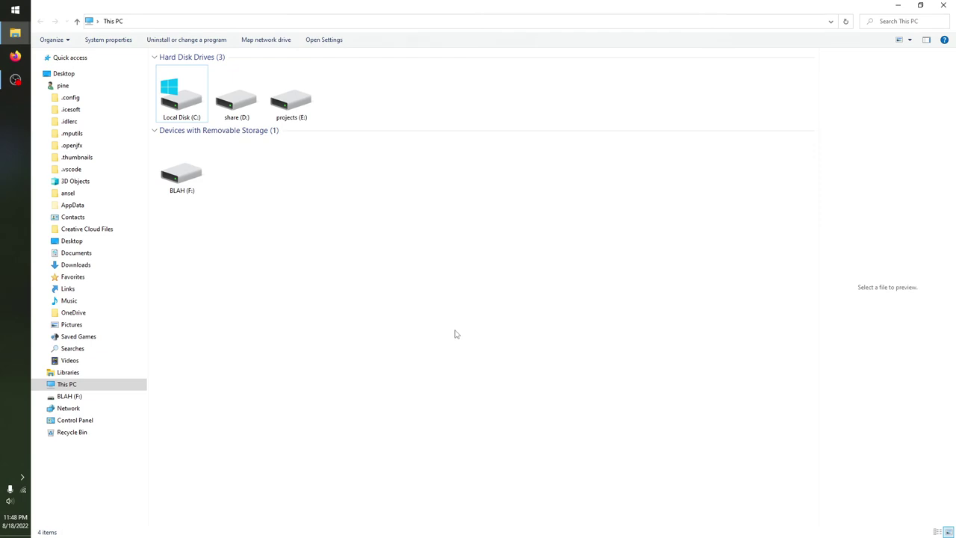
- Bring the Videos and This PC windows to the front in turn, and move Videos slightly lower over This PC
key("super+3")
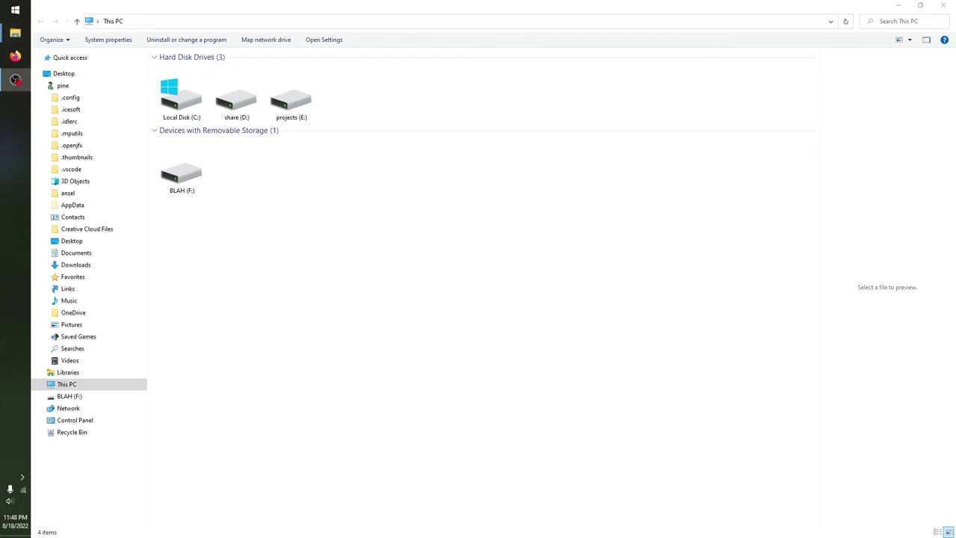
left_click_drag(955, 224, 700, 72)
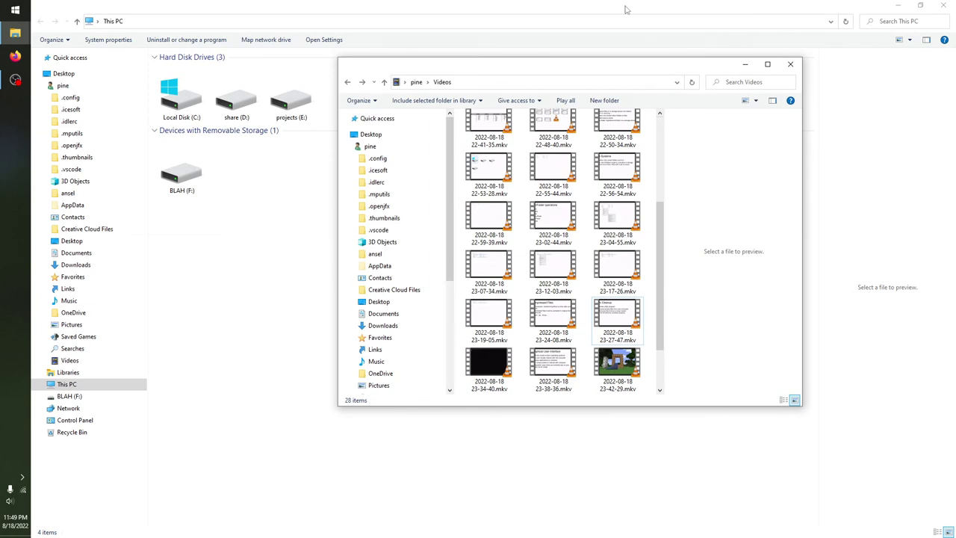
left_click(626, 10)
mouse_move(15, 33)
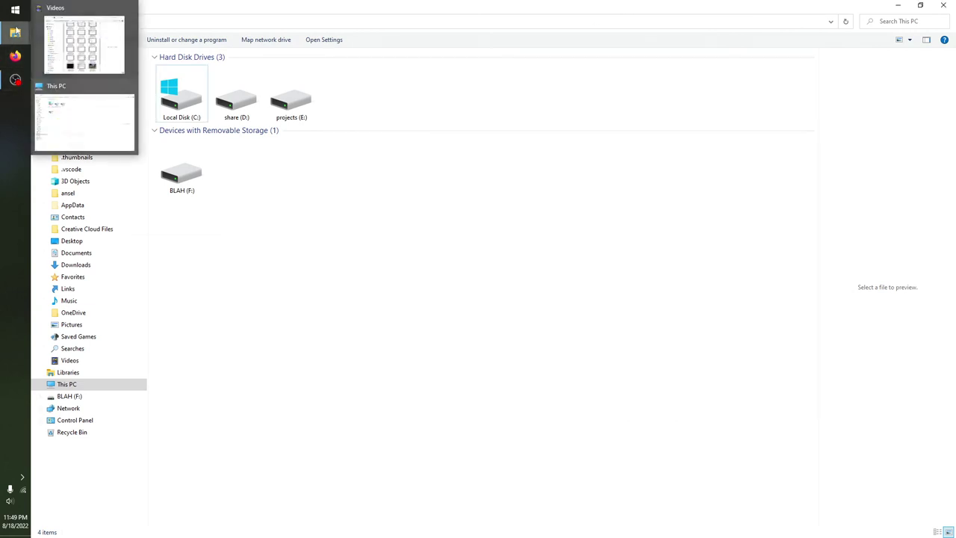
left_click(82, 43)
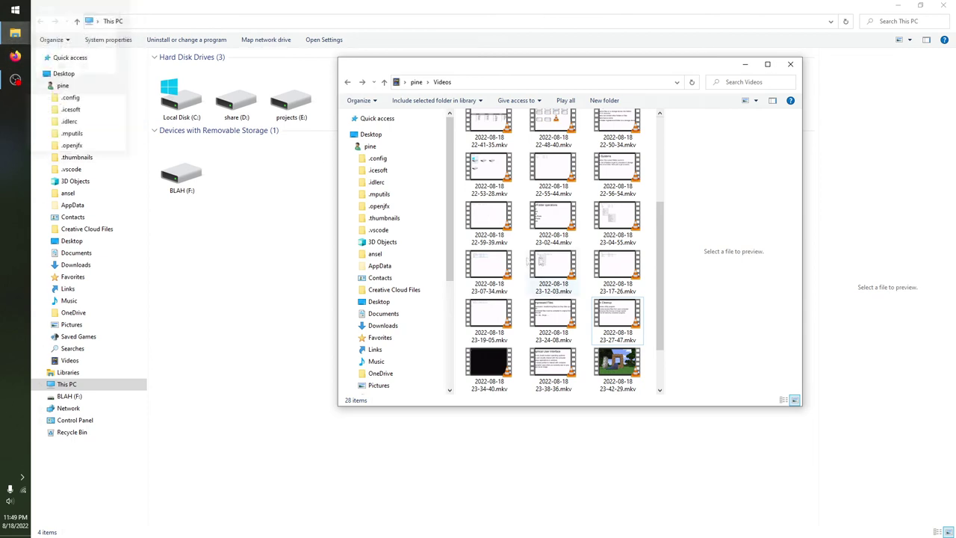
left_click_drag(594, 70, 588, 100)
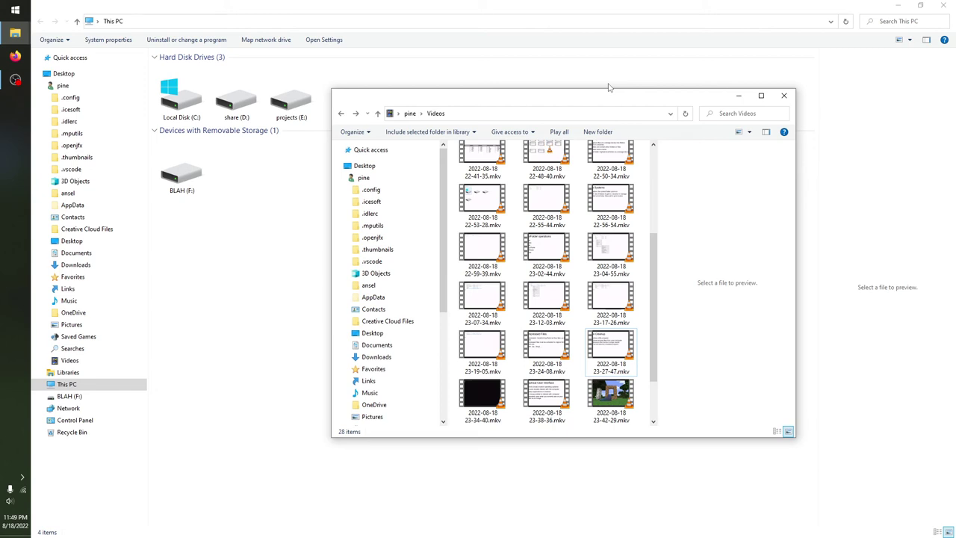
- Switch the active window back and forth between Videos and This PC several times
key("alt+Tab")
key("alt+Tab")
key("alt+Tab")
key("alt+Tab")
key("alt+Tab")
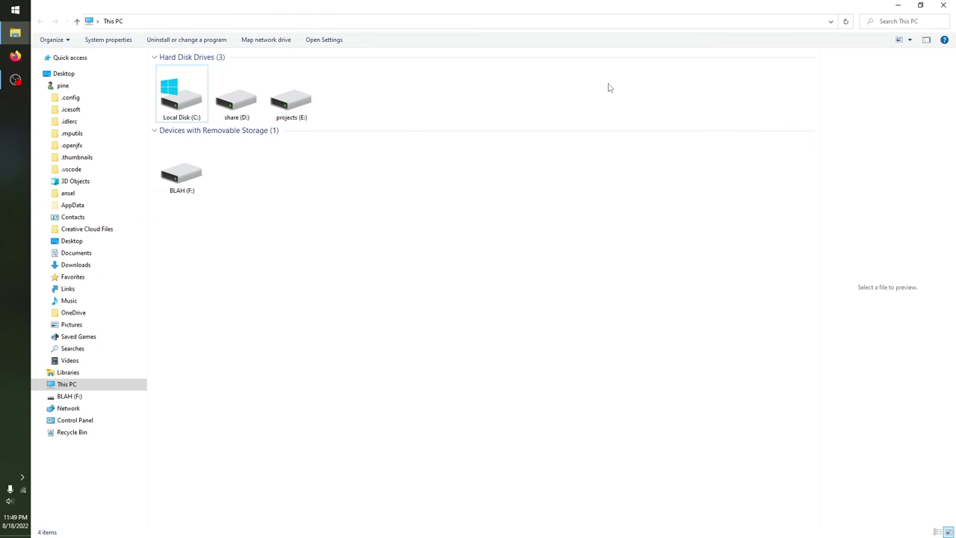
key("alt+Tab")
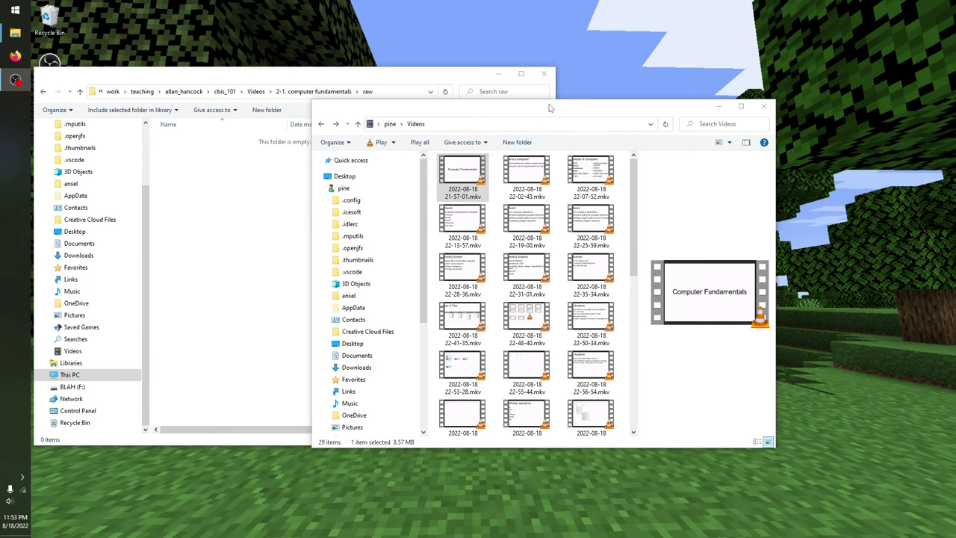
left_click_drag(550, 110, 669, 84)
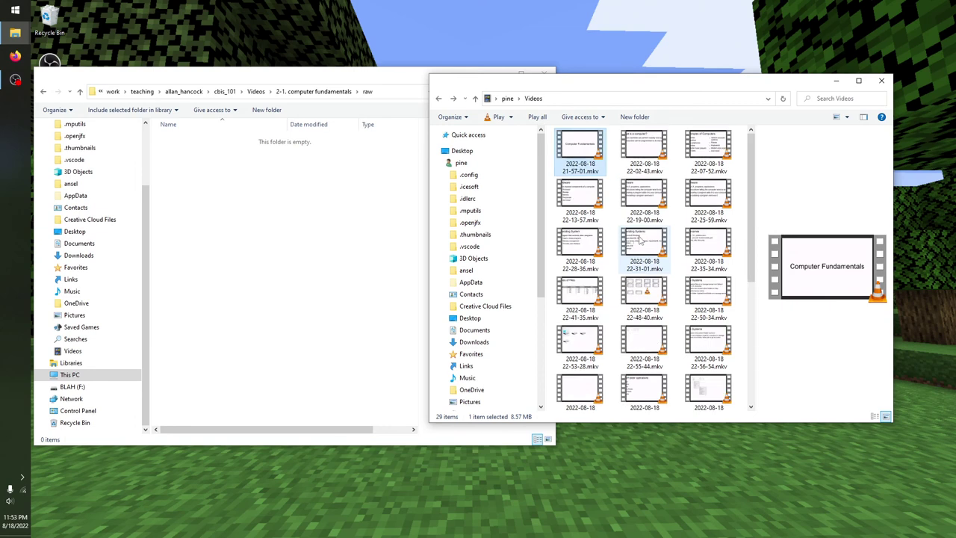
left_click(296, 262)
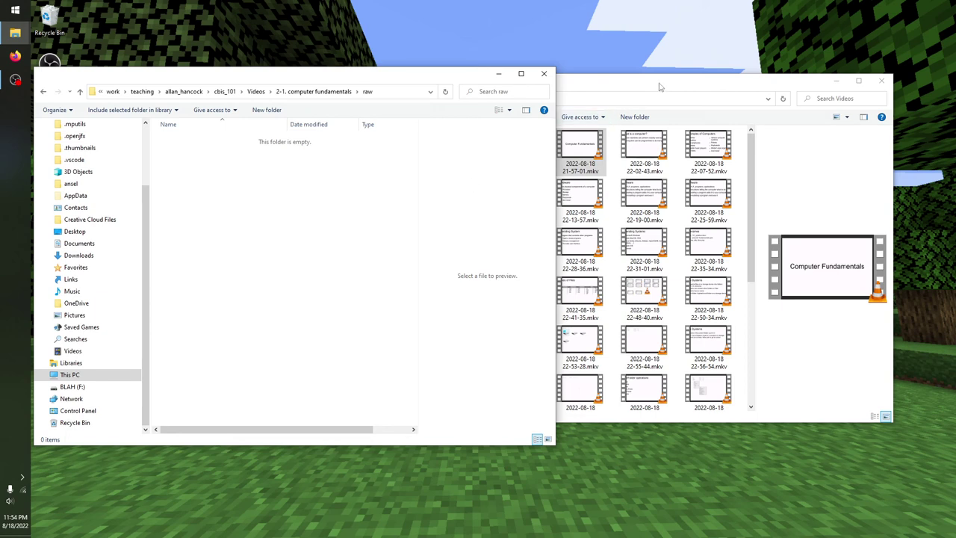
left_click(582, 150)
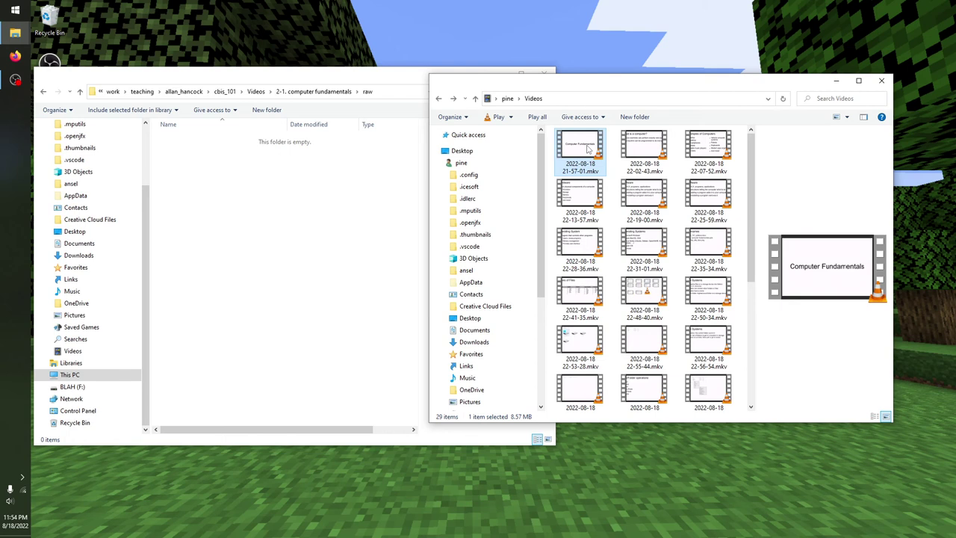
left_click_drag(587, 148, 322, 236)
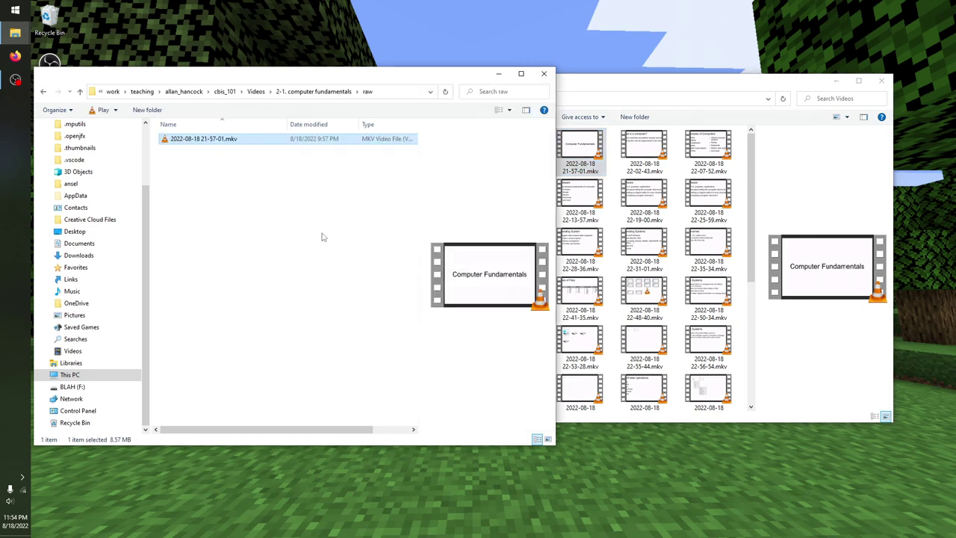
- Reposition the Videos and raw windows with less overlap, and alternate focus between them
left_click_drag(634, 85, 693, 107)
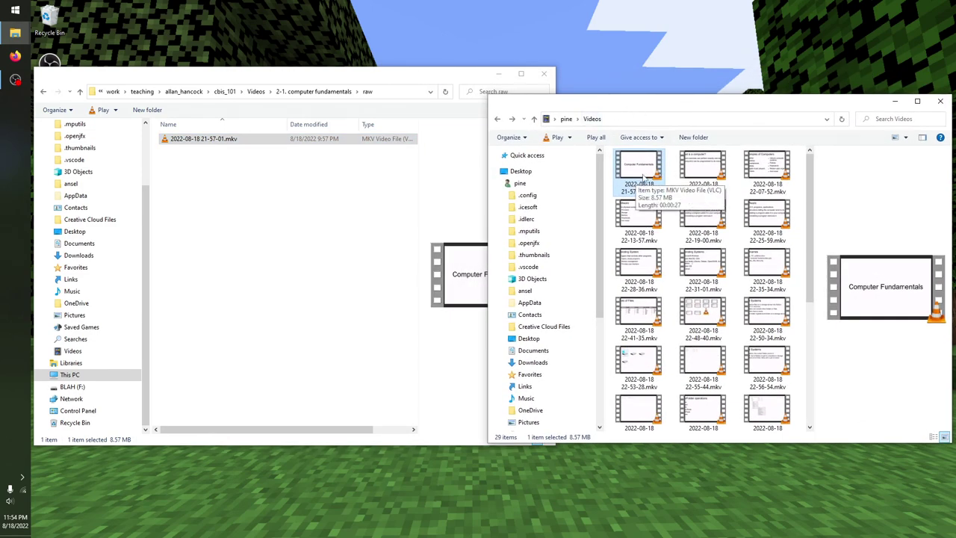
left_click(314, 245)
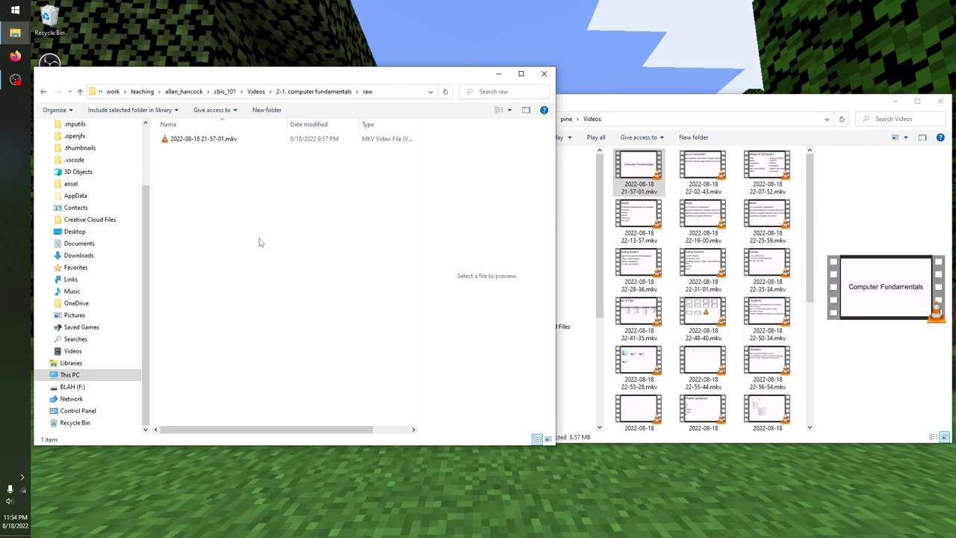
left_click_drag(286, 76, 301, 105)
left_click(607, 166)
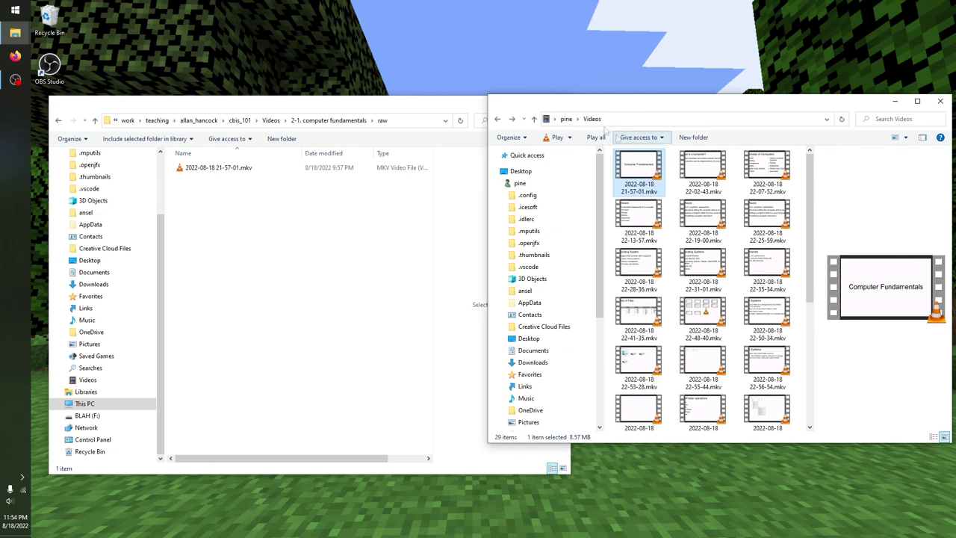
left_click(275, 274)
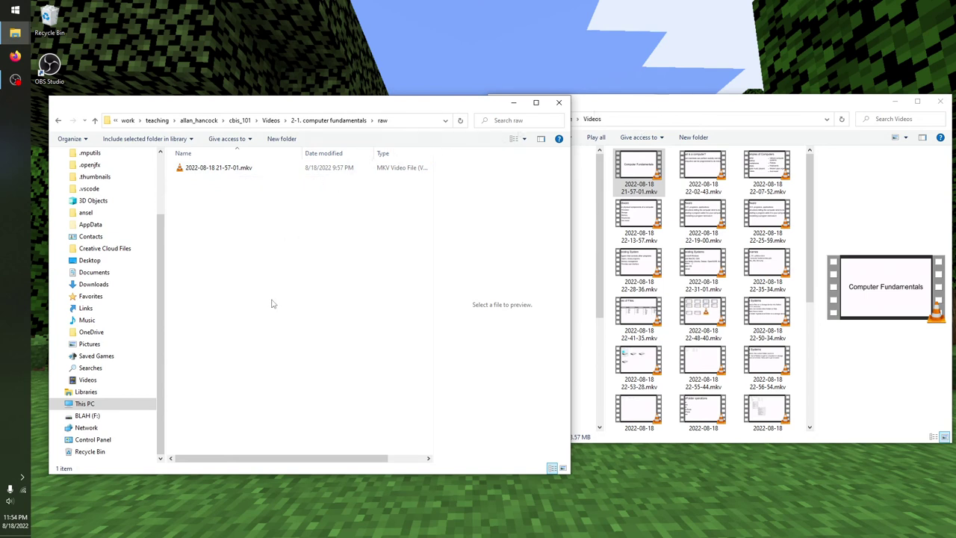
left_click(661, 108)
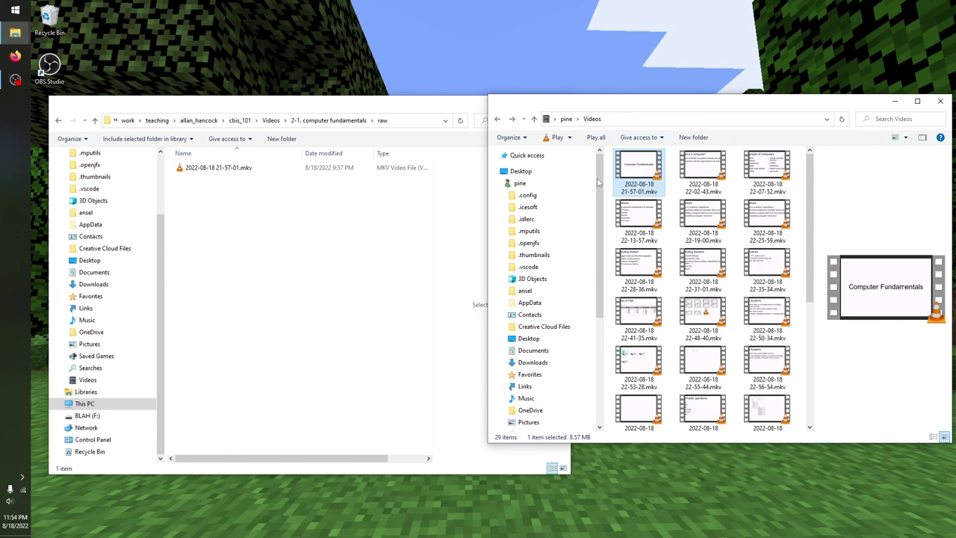
scroll(564, 357, "down", 2)
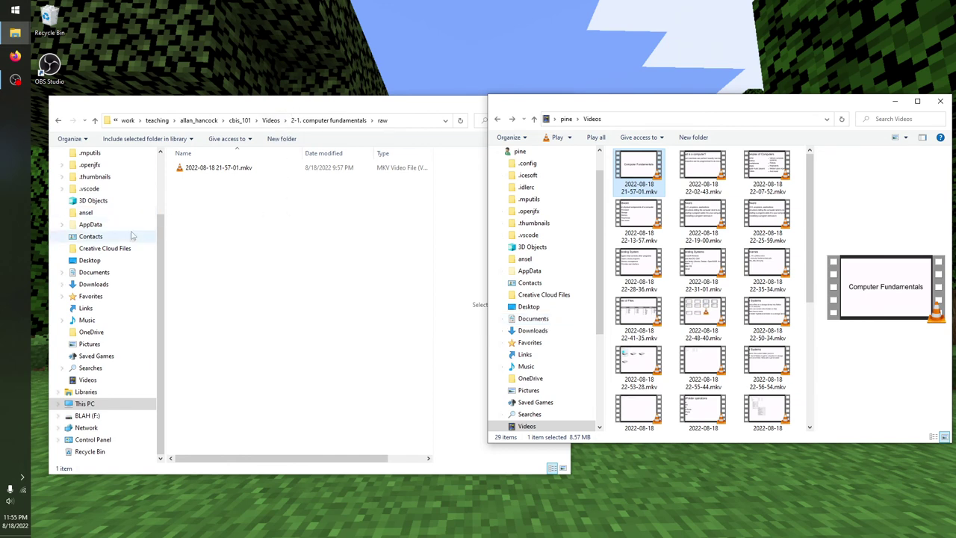
left_click(233, 168)
key("Delete")
- Browse the raw window to the Desktop folder inside the user's profile folder
scroll(116, 269, "up", 2)
left_click(82, 173)
left_click(224, 187)
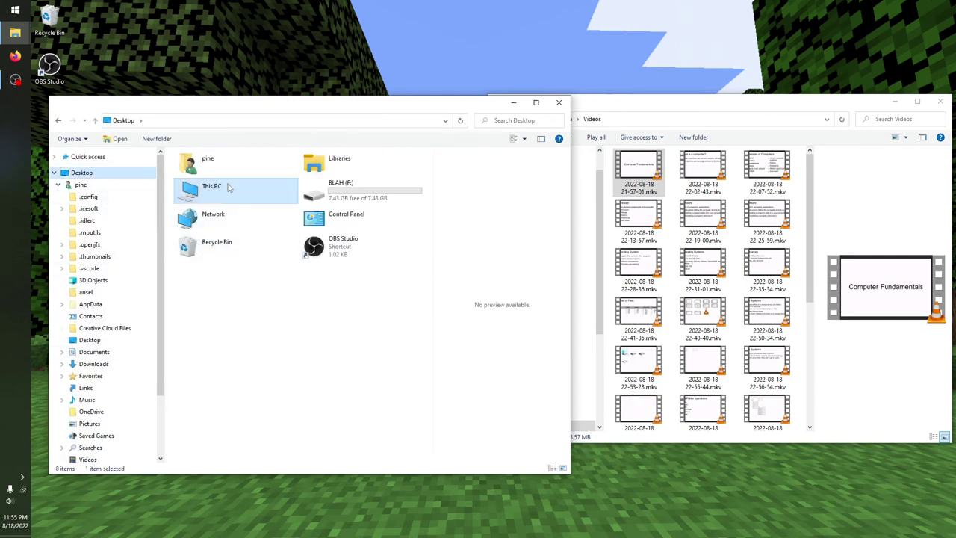
double_click(84, 174)
left_click(55, 173)
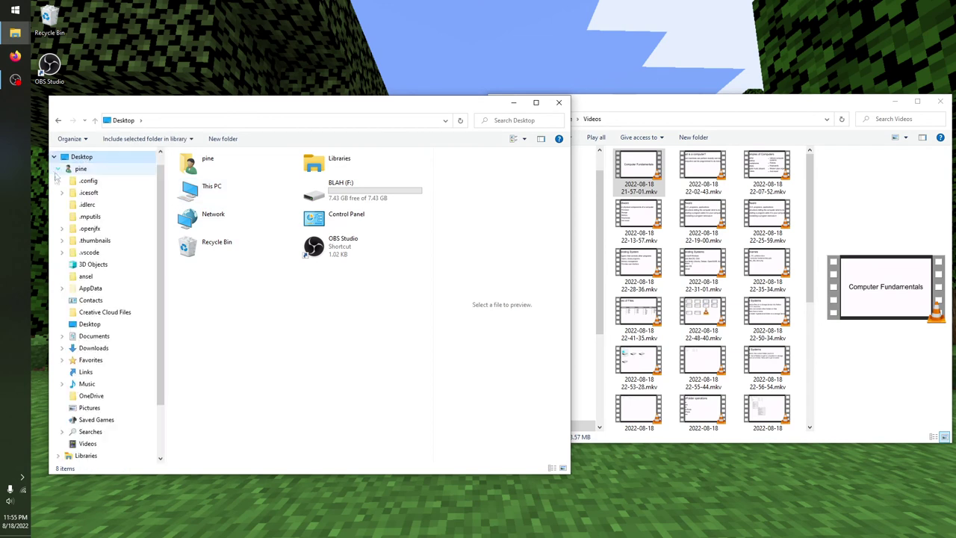
left_click(90, 324)
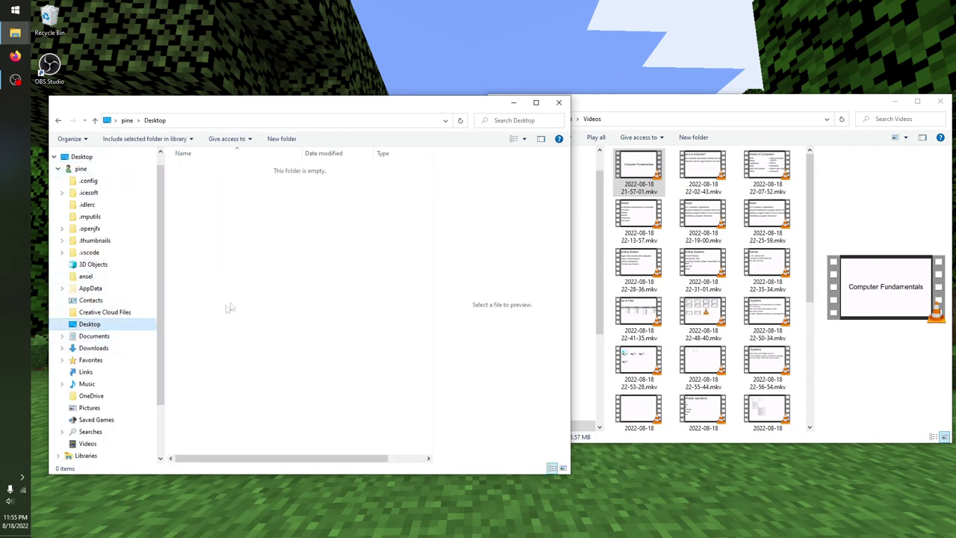
- Create a new folder named blah in the profile's Desktop folder
right_click(254, 271)
mouse_move(306, 376)
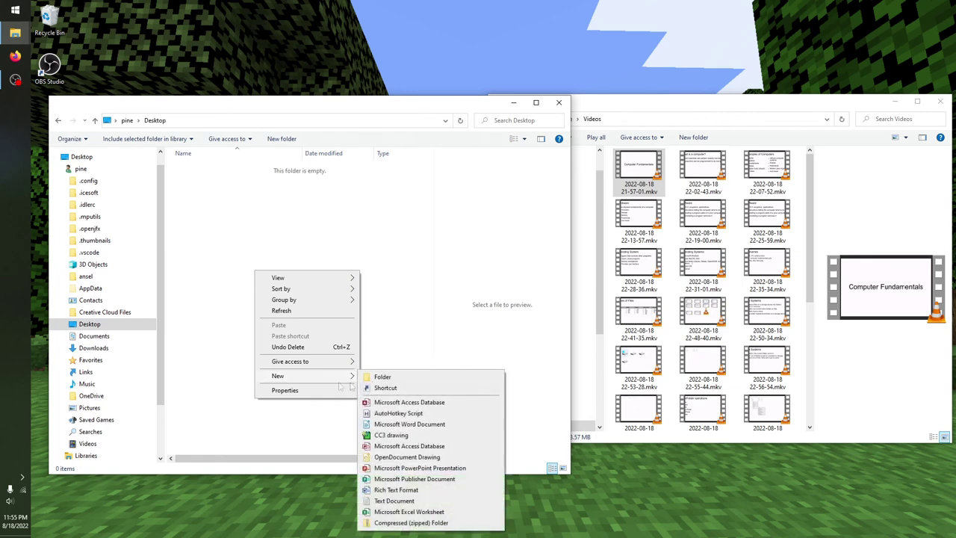
left_click(381, 376)
type("blah")
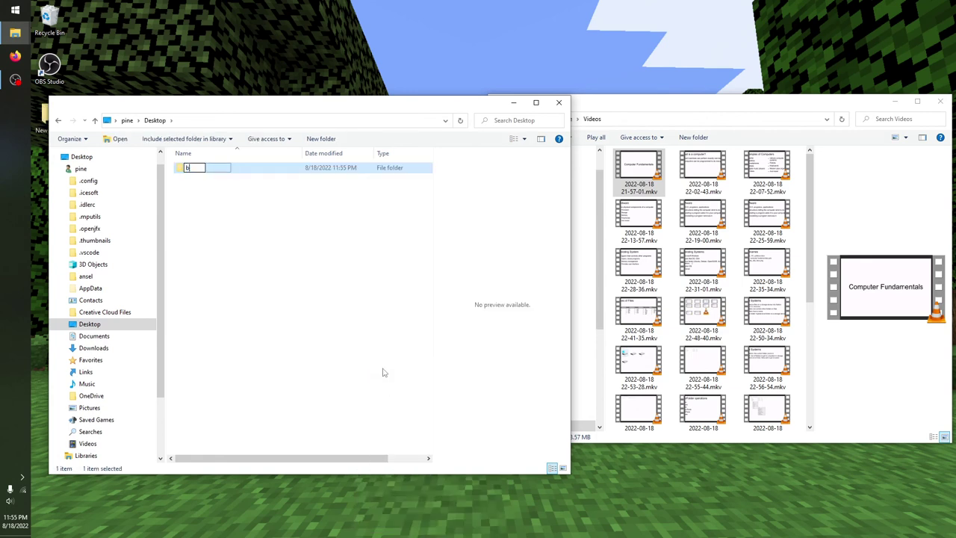
key("Return")
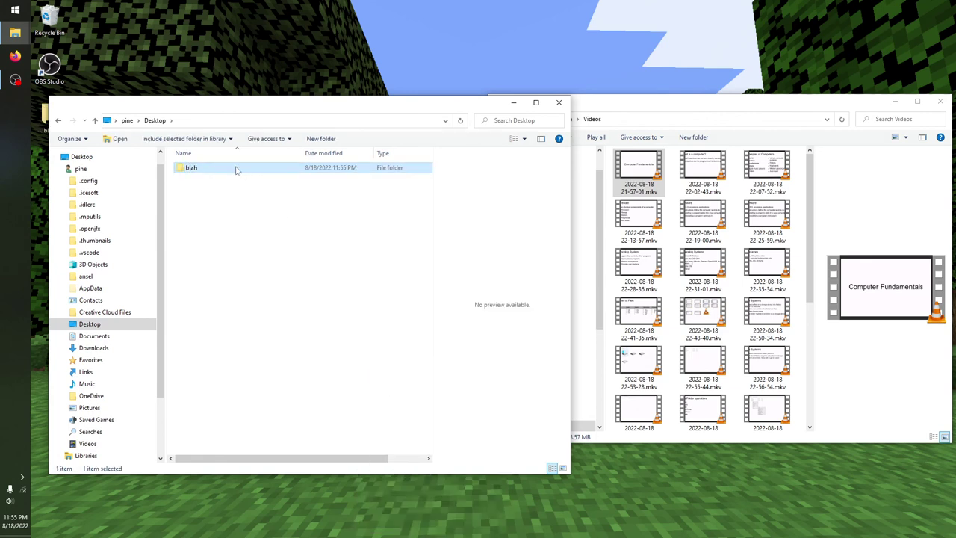
double_click(236, 167)
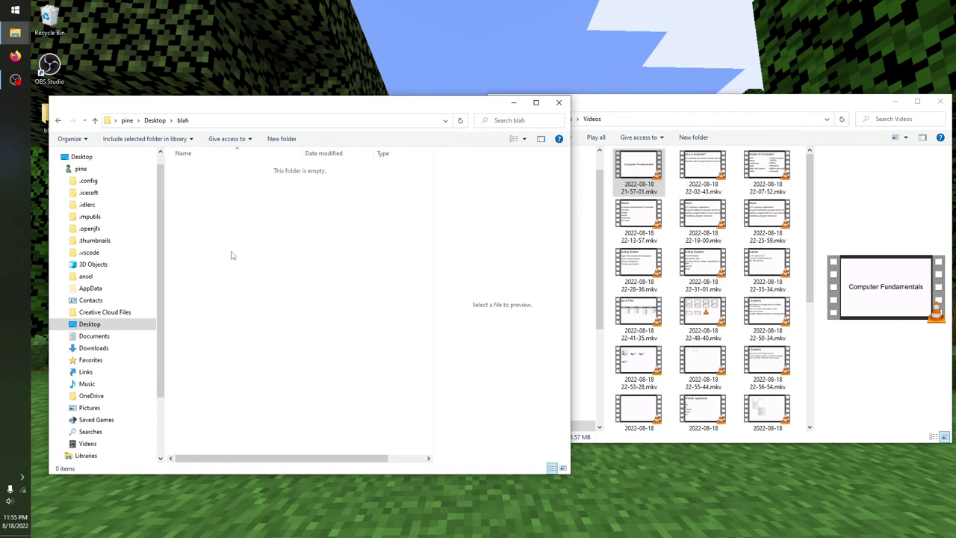
left_click(577, 102)
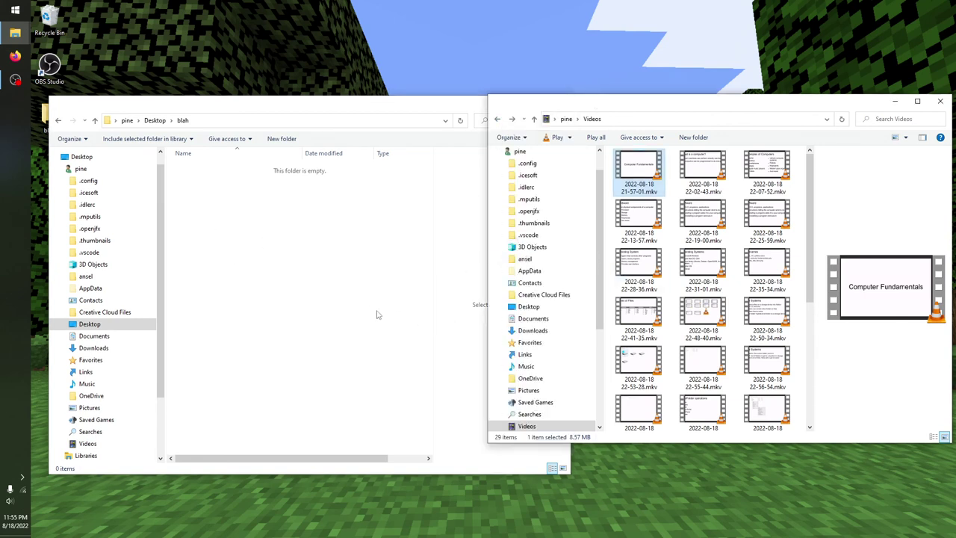
left_click_drag(643, 168, 294, 297)
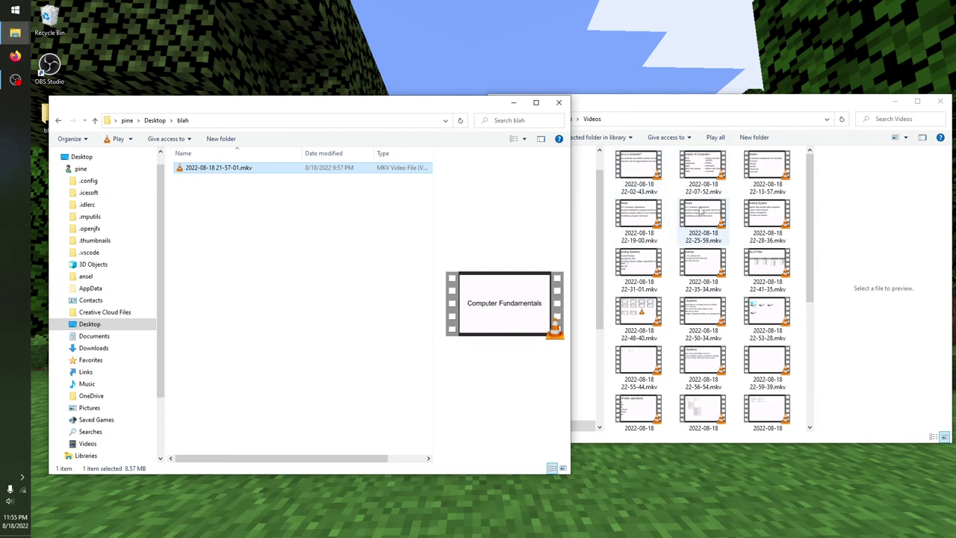
- Snap the Videos window to the right half of the screen and the blah window to the left half
left_click(710, 102)
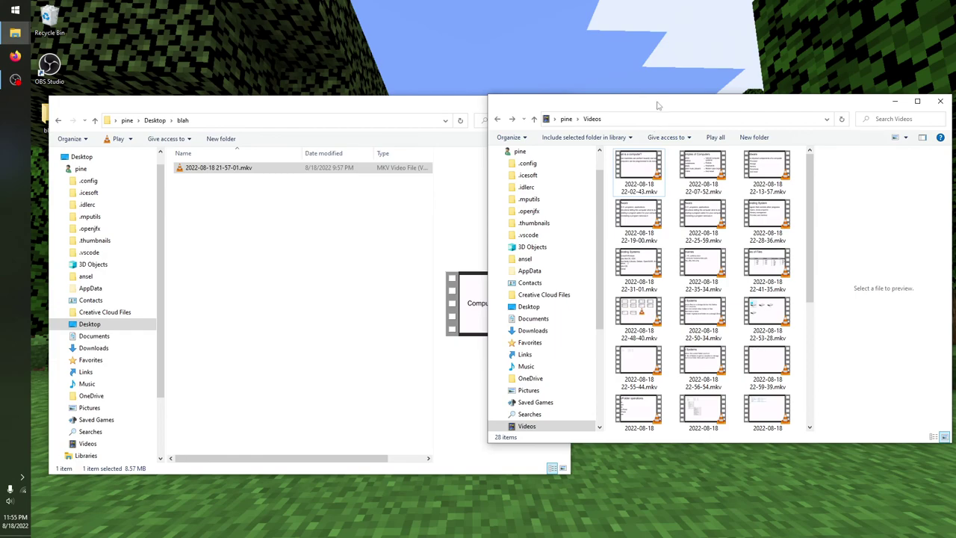
left_click_drag(657, 105, 954, 222)
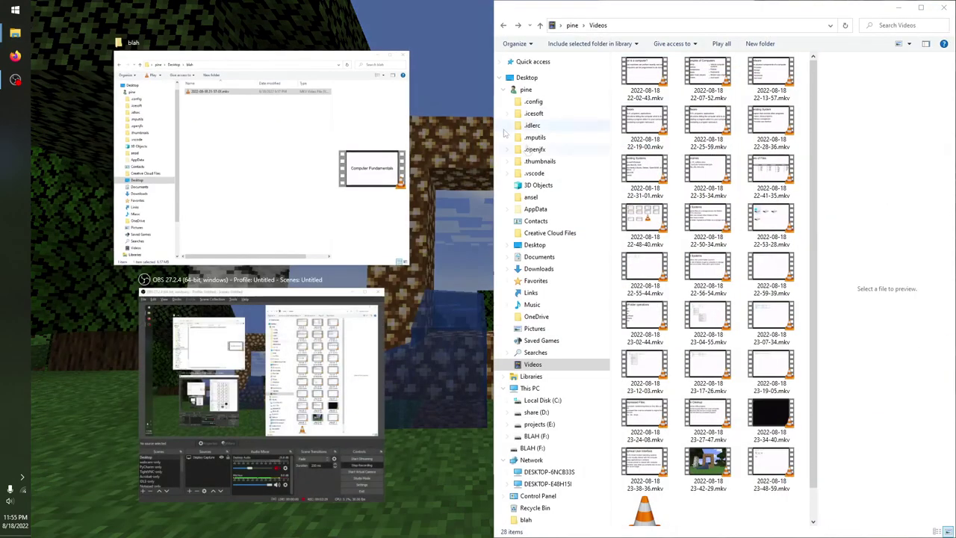
left_click(334, 150)
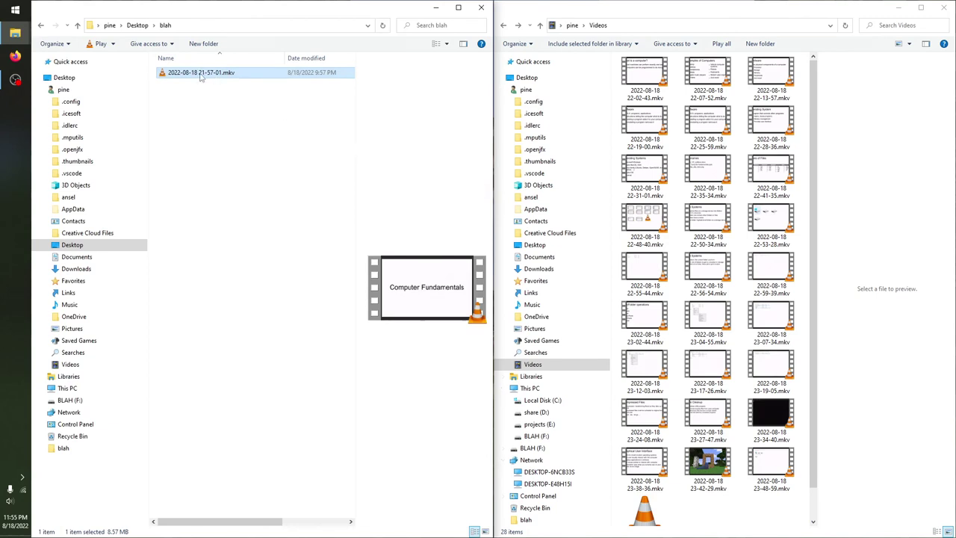
left_click_drag(202, 76, 709, 520)
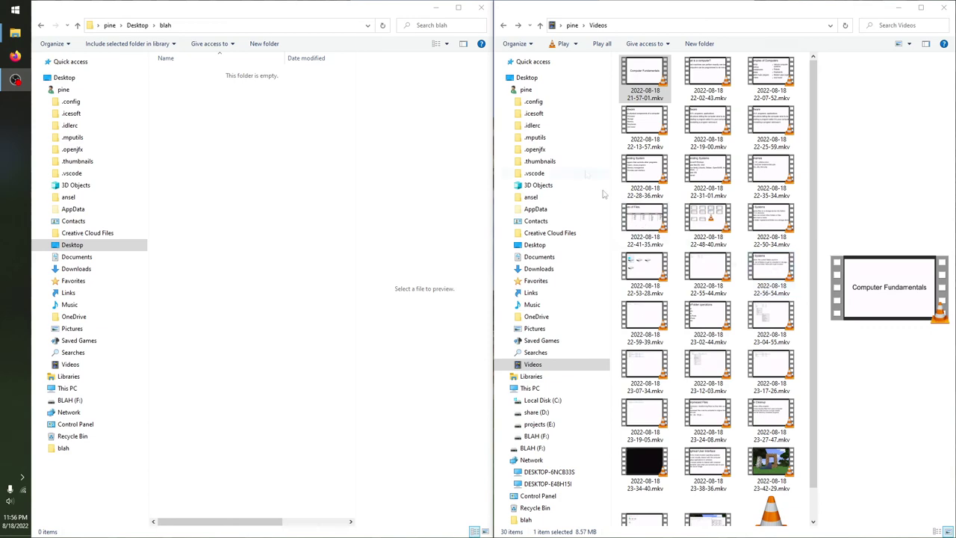
left_click(479, 9)
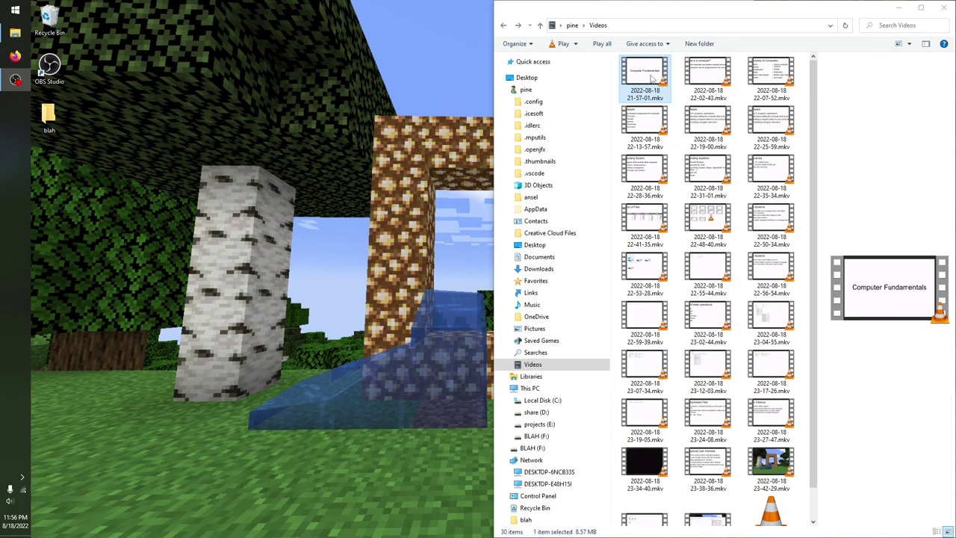
left_click_drag(652, 79, 253, 197)
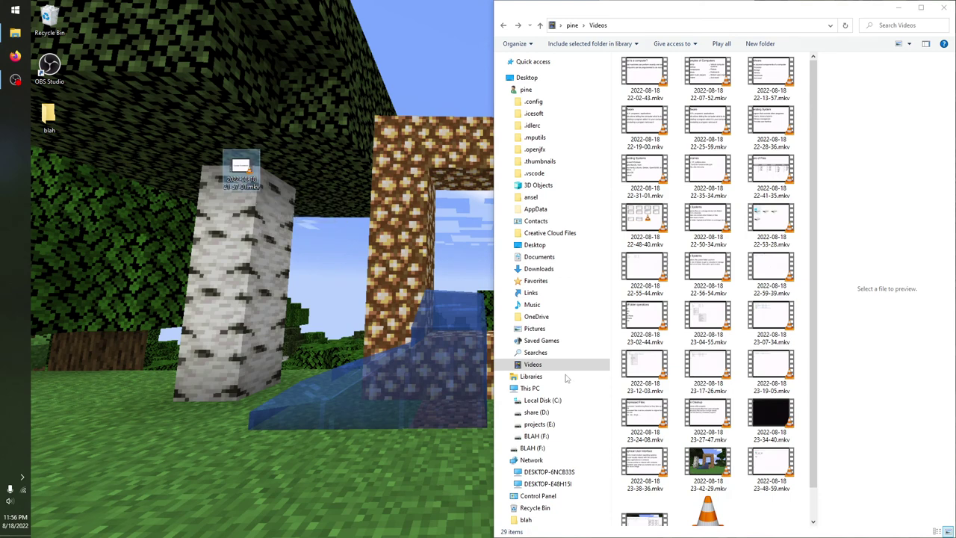
scroll(642, 418, "down", 1)
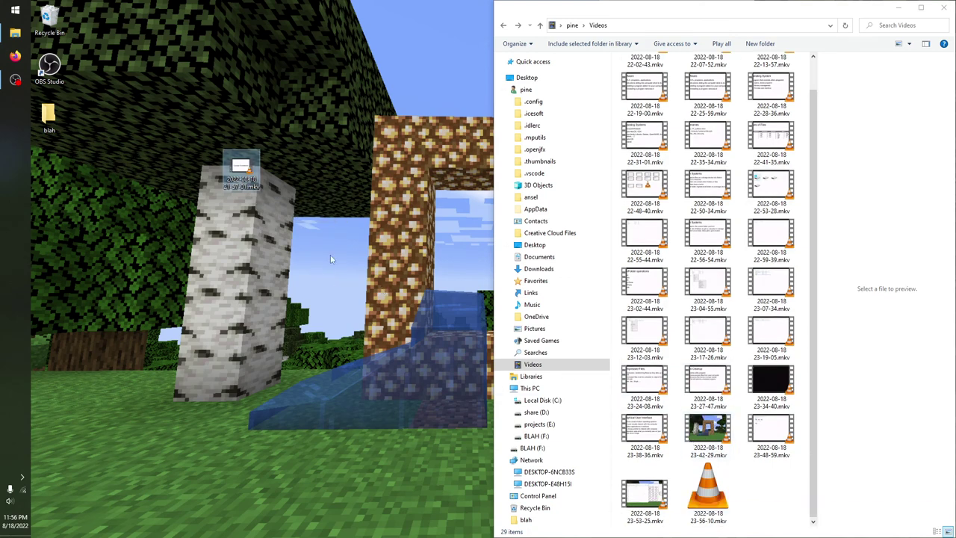
mouse_move(238, 172)
left_mouse_down()
mouse_move(237, 123)
mouse_move(281, 128)
mouse_move(244, 181)
left_mouse_up()
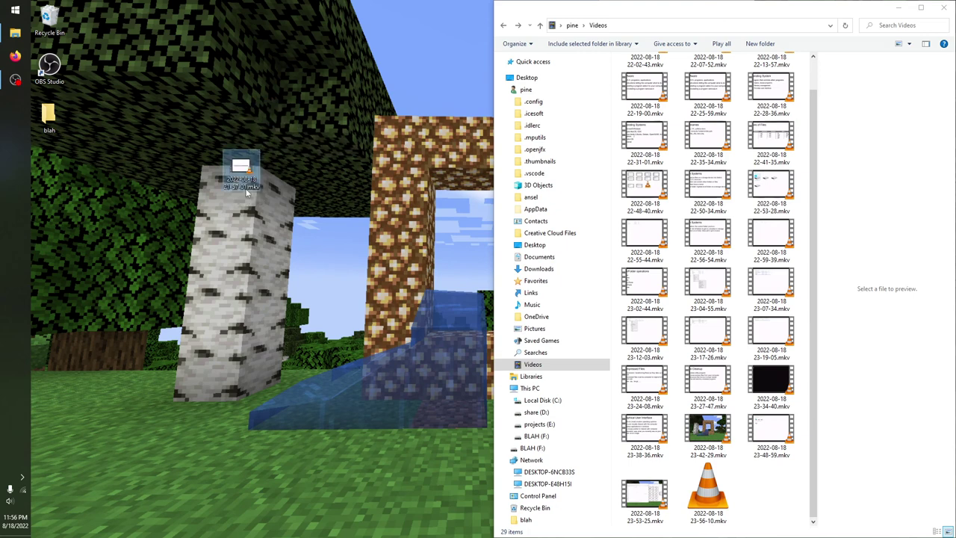